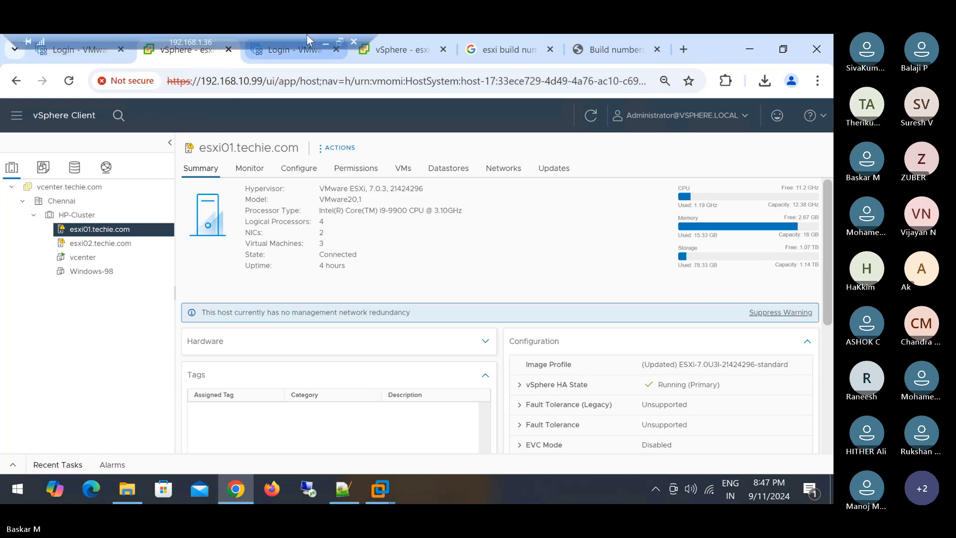
- Minimize the remote desktop session showing esxi01's summary to reveal the local Teams join page
click(326, 43)
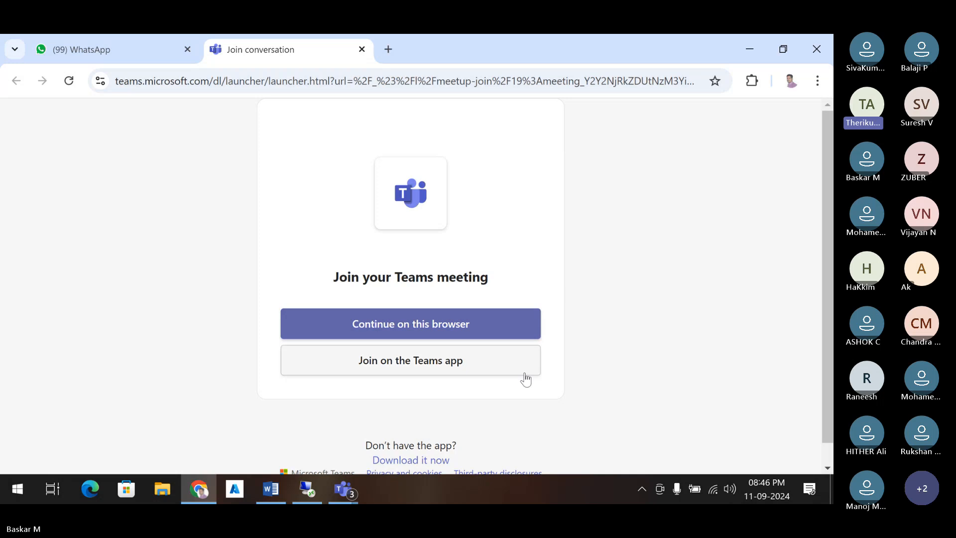
- Bring the Teams meeting window to the front and open its chat
mouse_move(344, 489)
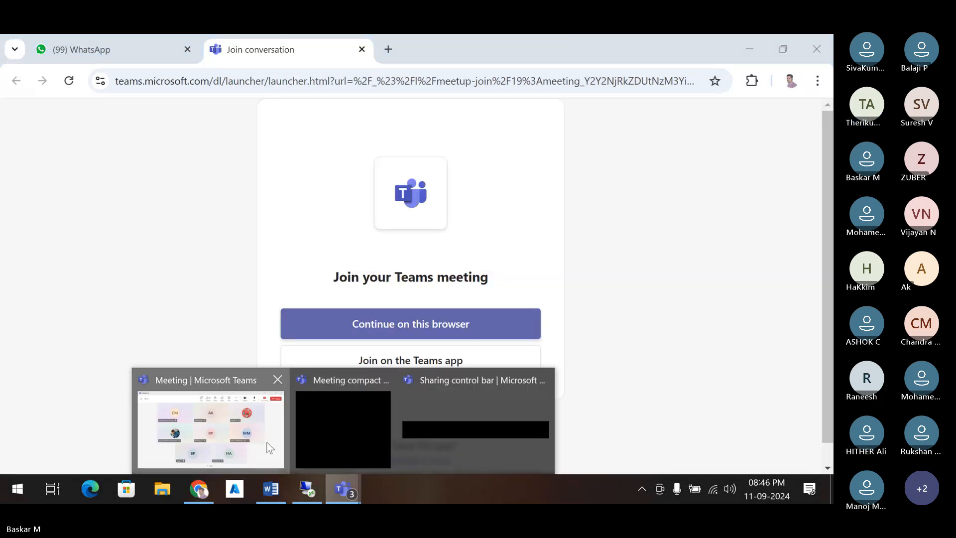
click(209, 428)
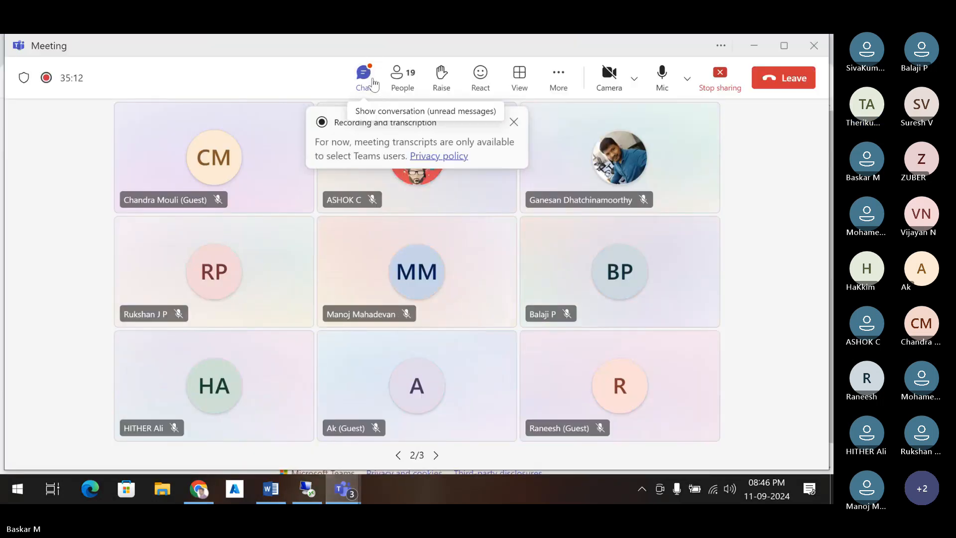
click(373, 84)
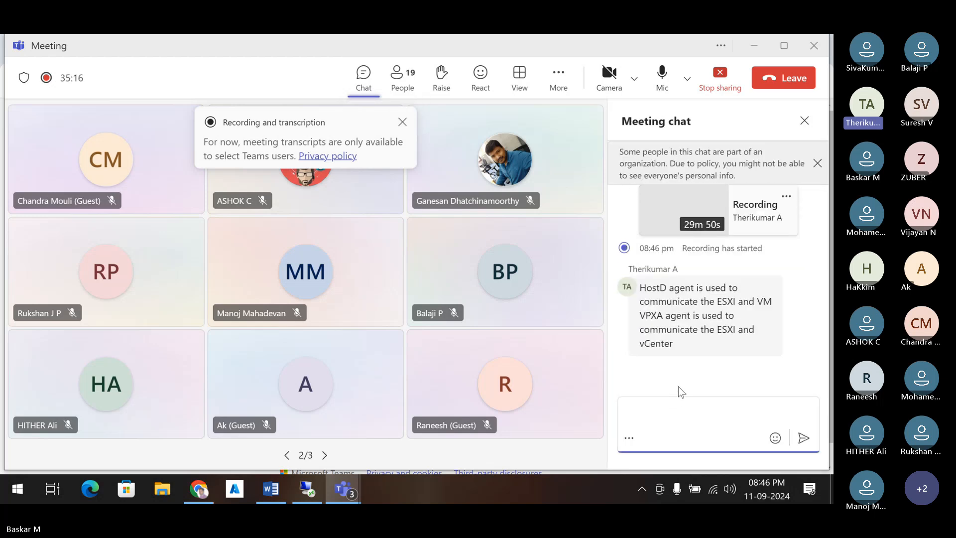
- Copy the HostD/VPXA agent message along with its hostd and vpxa restart commands
mouse_move(710, 323)
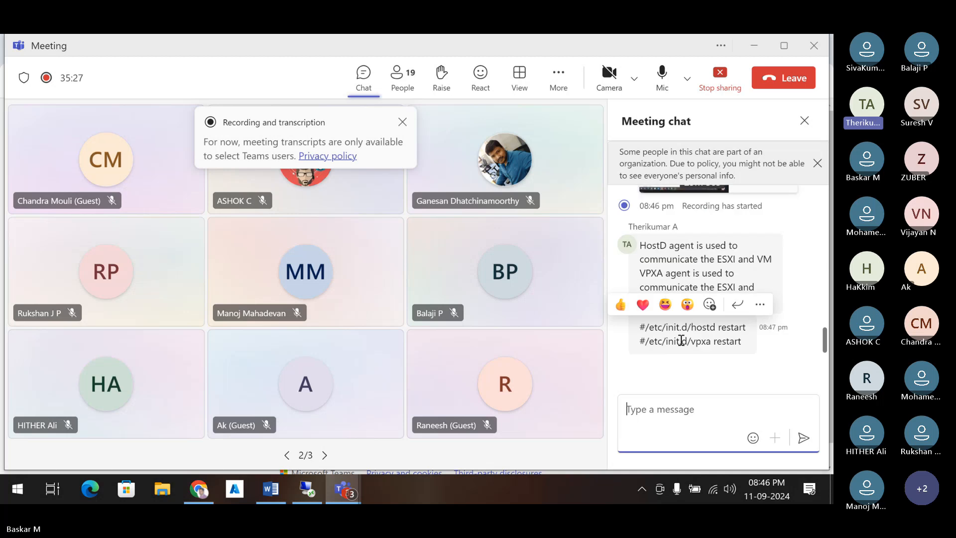
click(643, 246)
drag(643, 246, 761, 345)
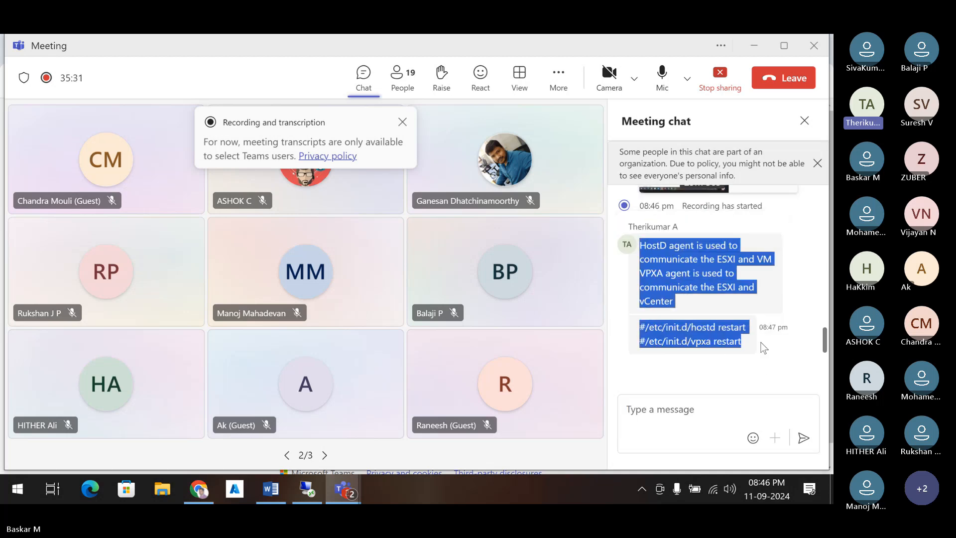
right_click(723, 268)
click(740, 251)
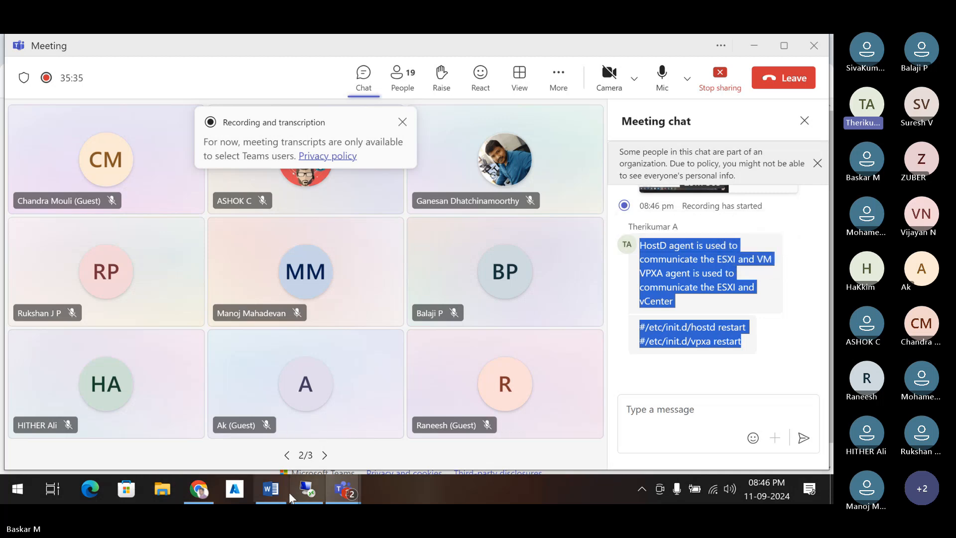
- Paste the HostD/VPXA notes and /etc/init.d restart commands into 'Theri session', adding blank lines above
click(271, 489)
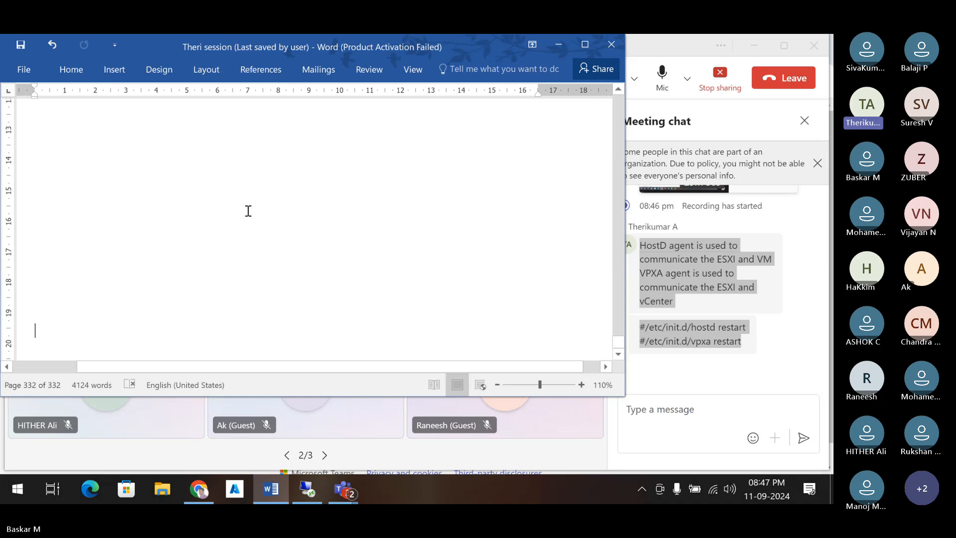
key(ctrl+v)
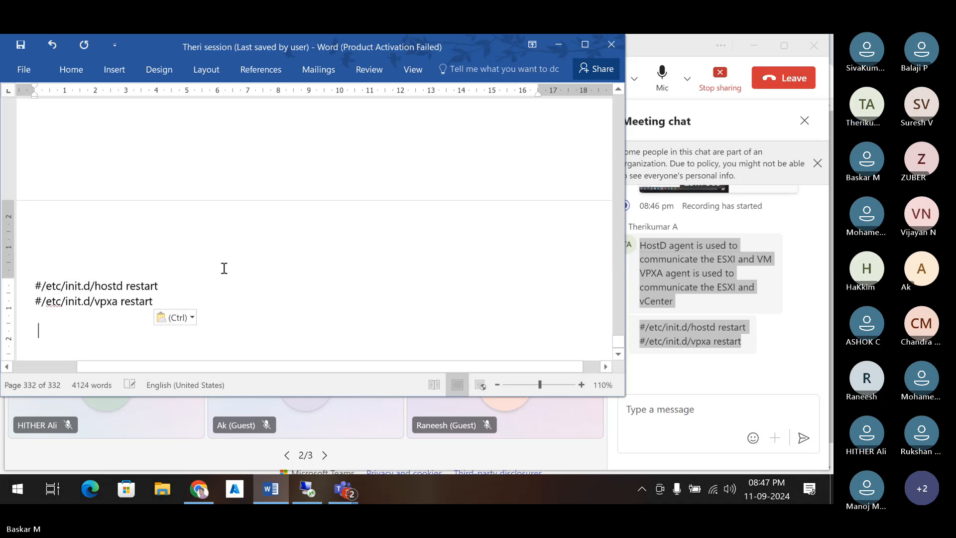
scroll(225, 268, up, 5)
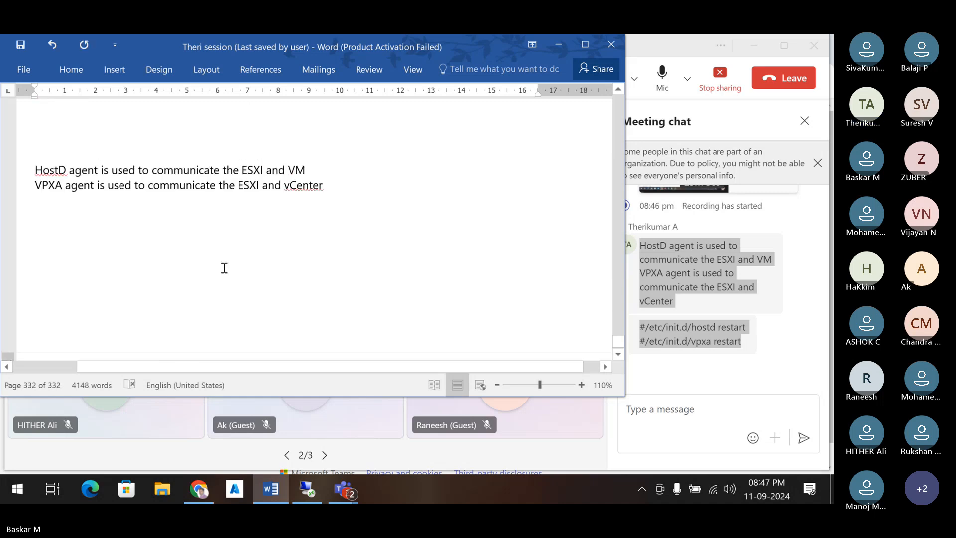
click(196, 213)
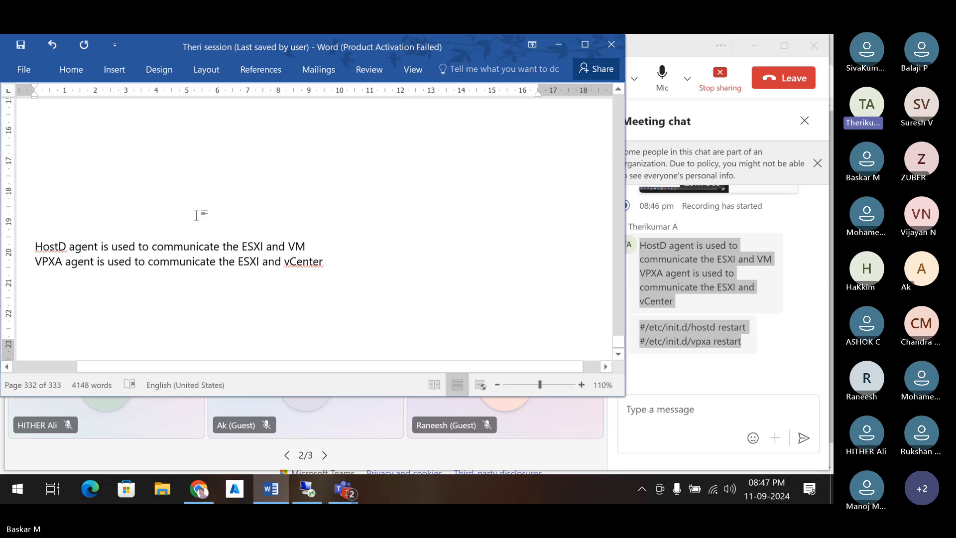
key(Return)
key(Return)
key(Return)
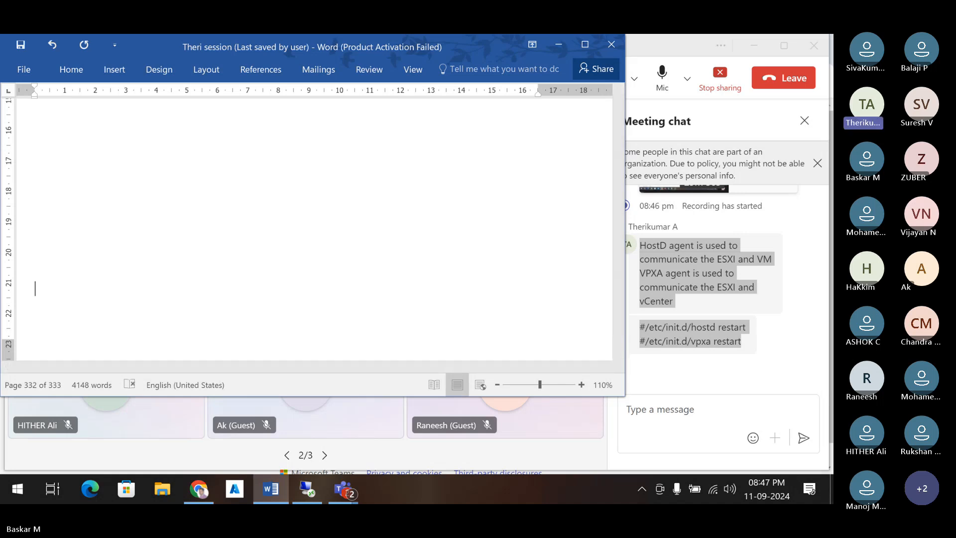
scroll(198, 216, down, 5)
scroll(198, 216, down, 4)
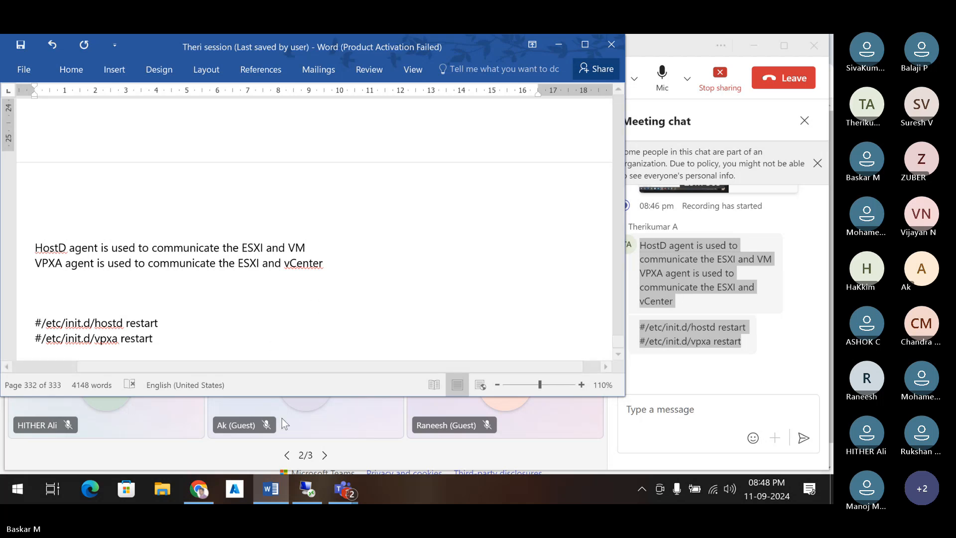
- In the remote desktop, launch PuTTY from New Volume (D:)
click(317, 490)
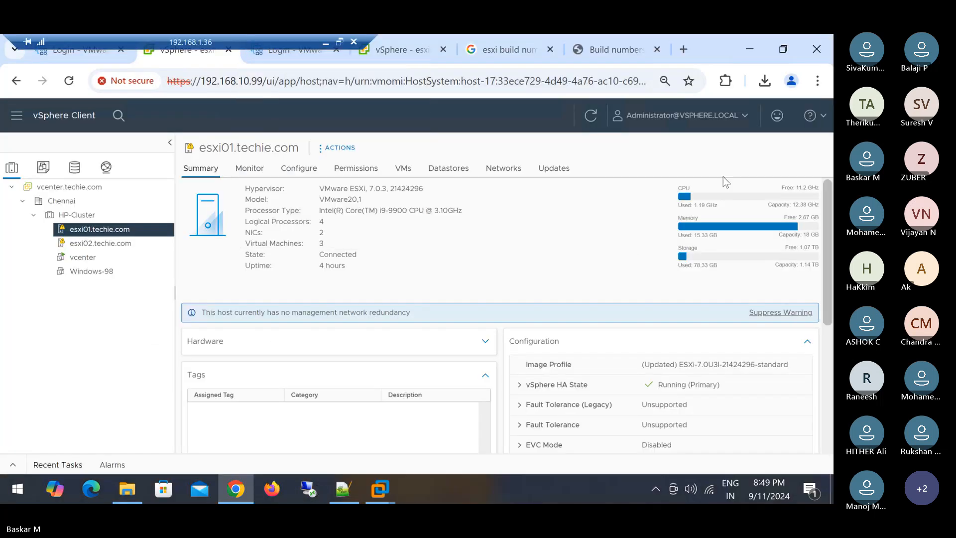
click(756, 55)
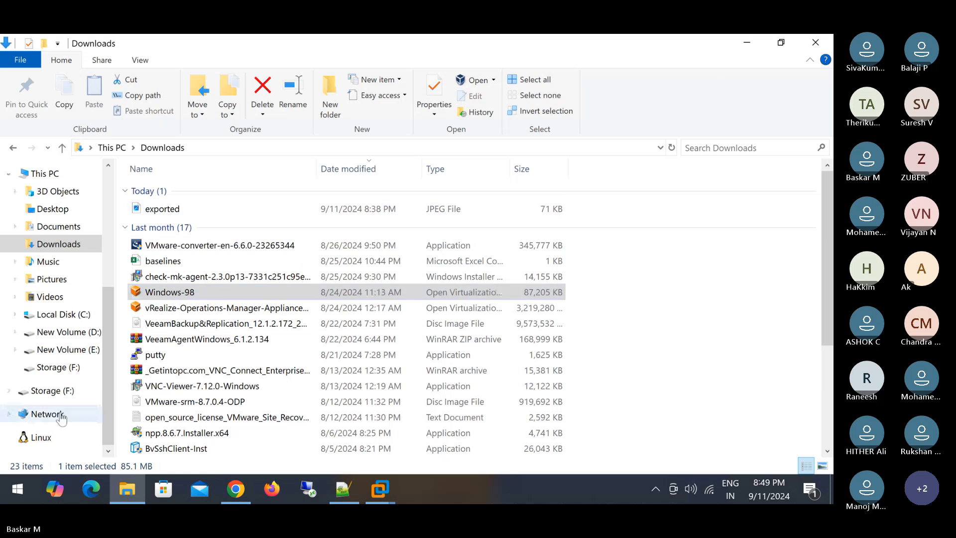
click(63, 334)
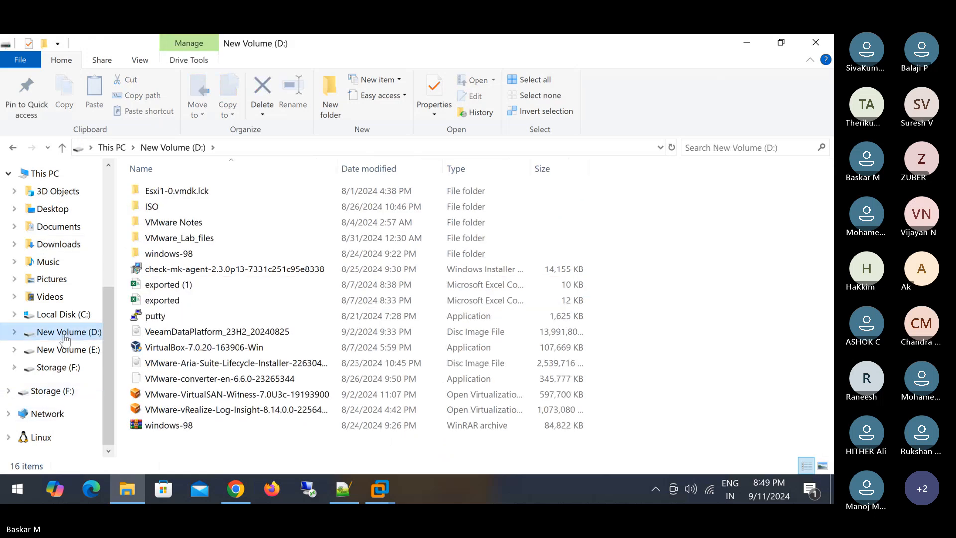
double_click(182, 315)
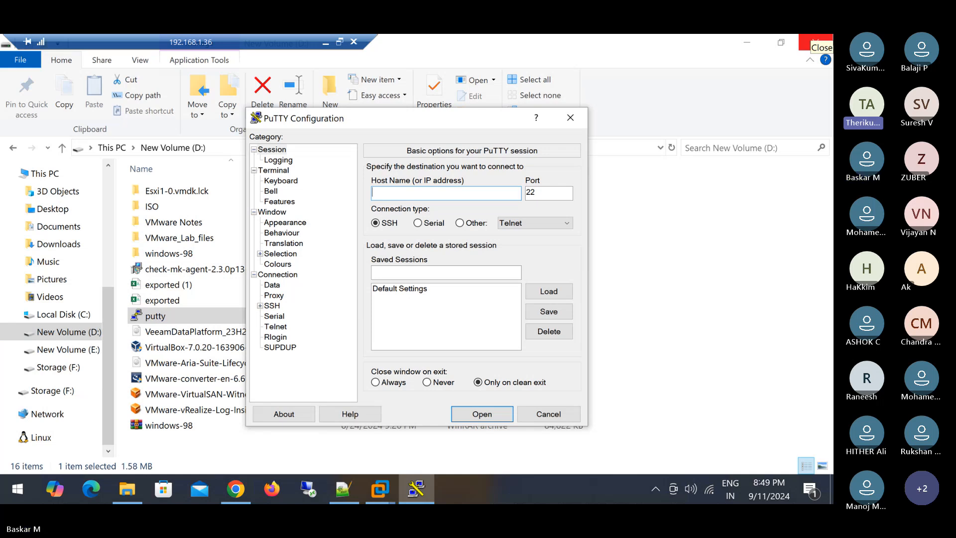
- Start an SSH session to 192.168.10.100, then bring up the Start menu
text(192.168.10)
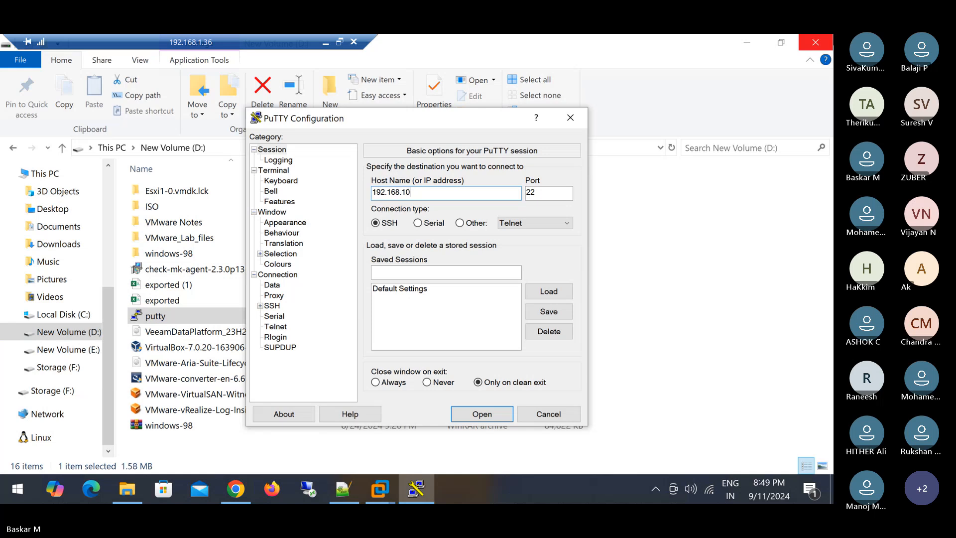
text(.100)
key(Return)
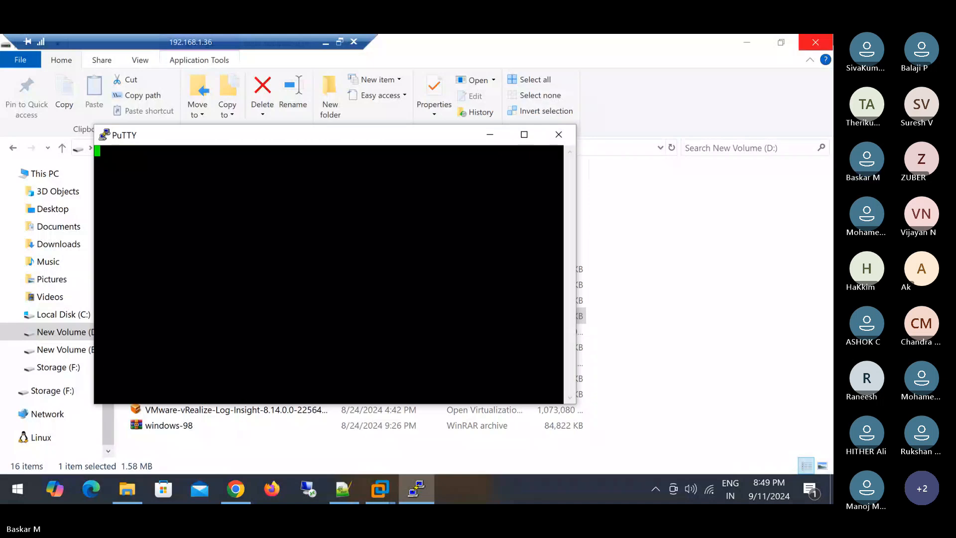
key(super)
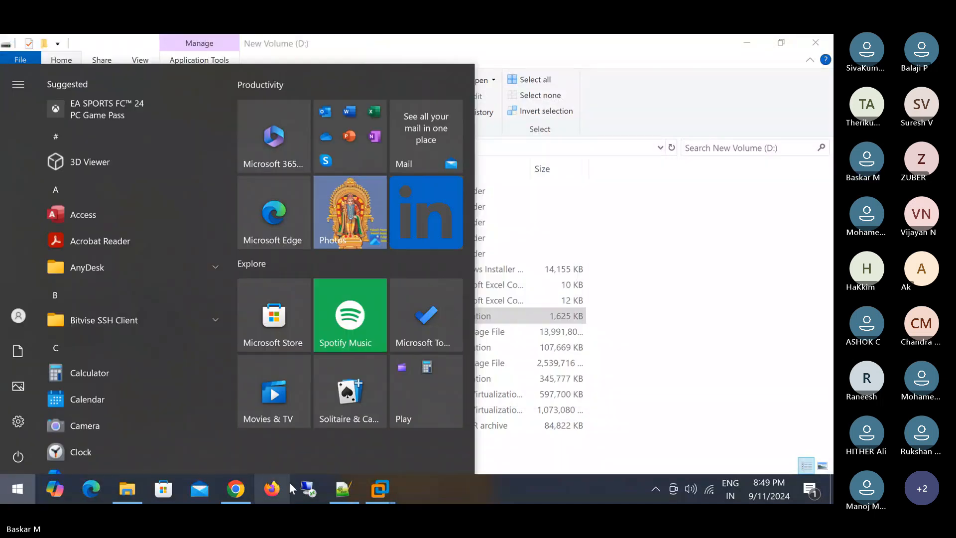
- Remote into 192.168.10.150, browse New Volume (E:)'s iSCSIVirtualDisks, then return to vSphere Client
click(317, 486)
click(459, 263)
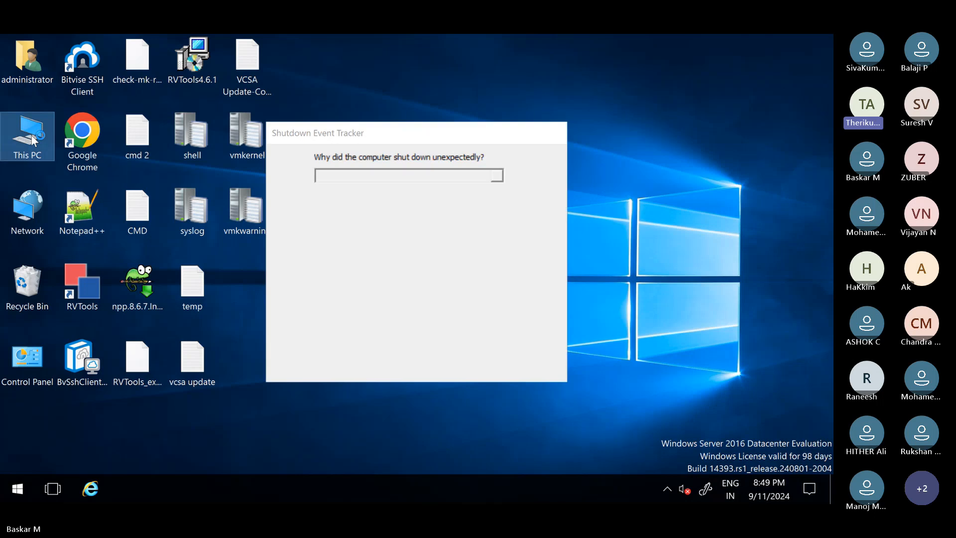
double_click(31, 135)
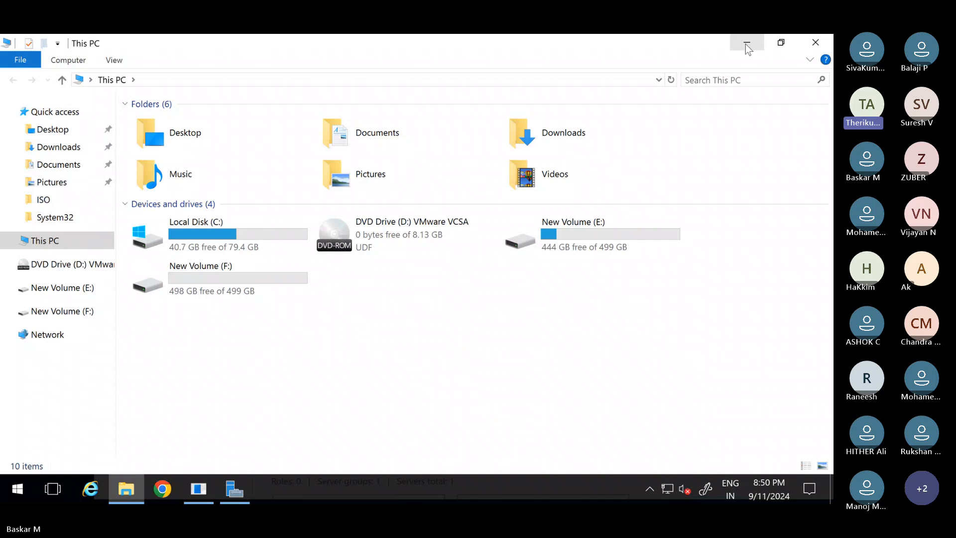
double_click(573, 235)
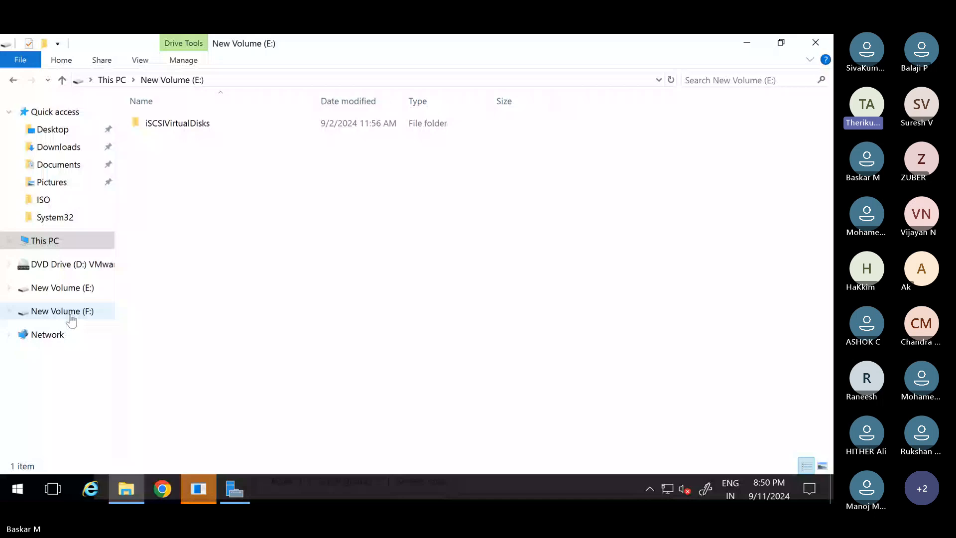
click(747, 43)
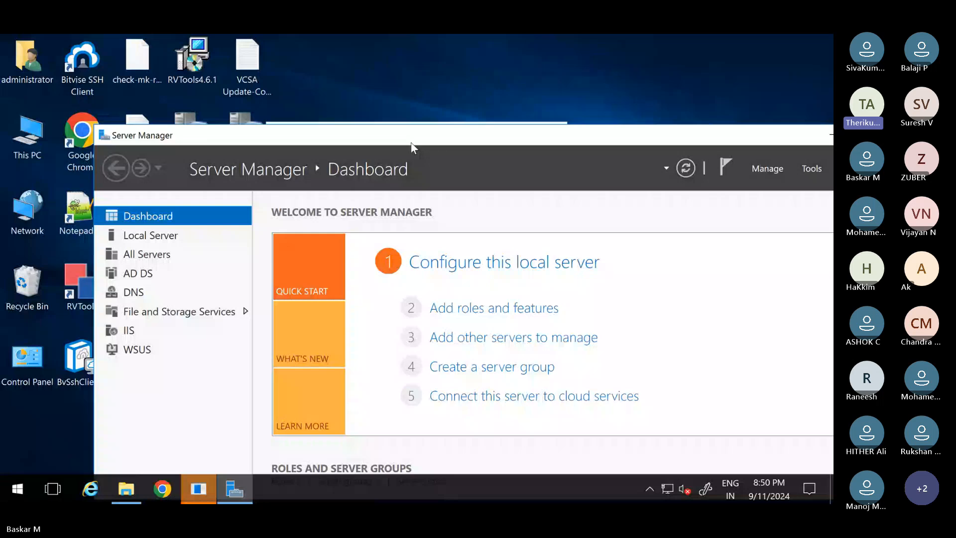
key(alt+Tab)
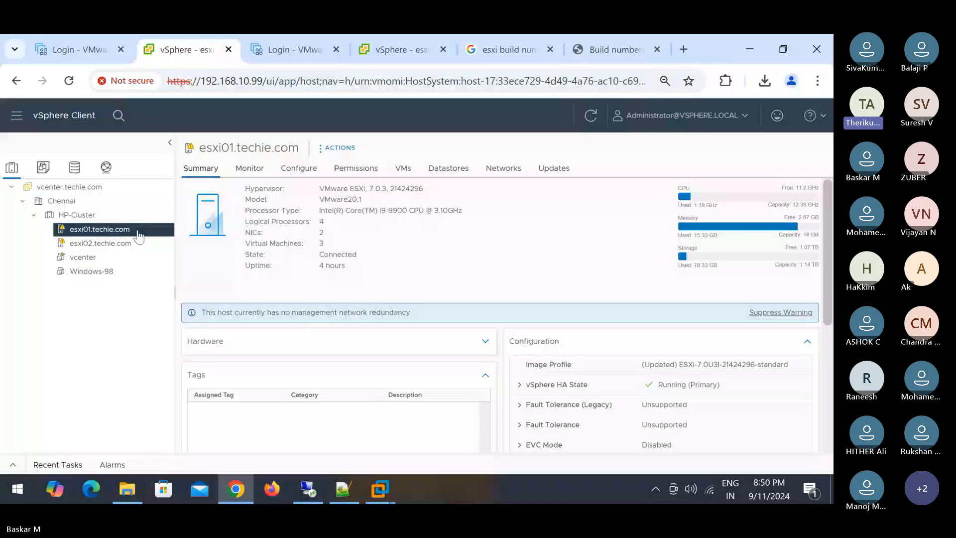
- Open the HP-Cluster's Configure > vSAN Services settings
click(76, 214)
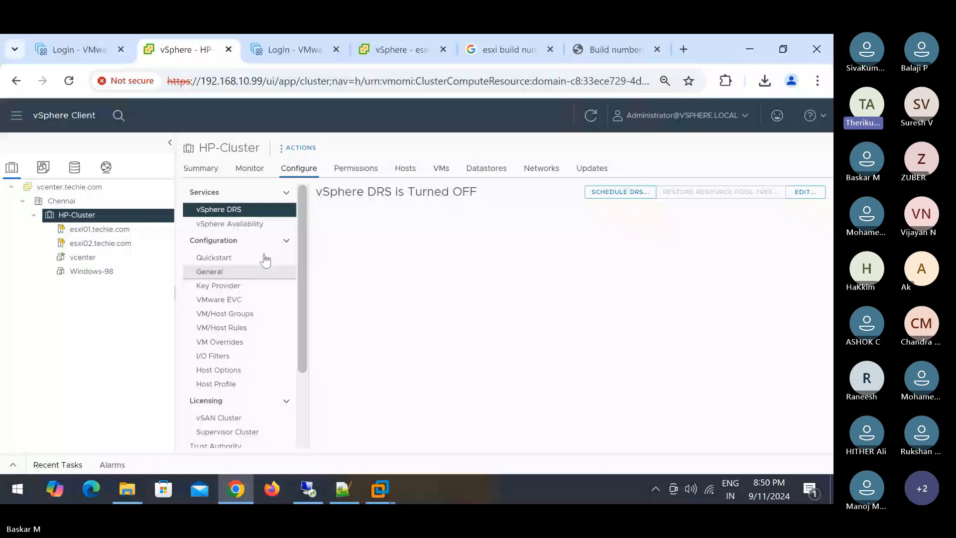
scroll(264, 256, down, 3)
click(224, 440)
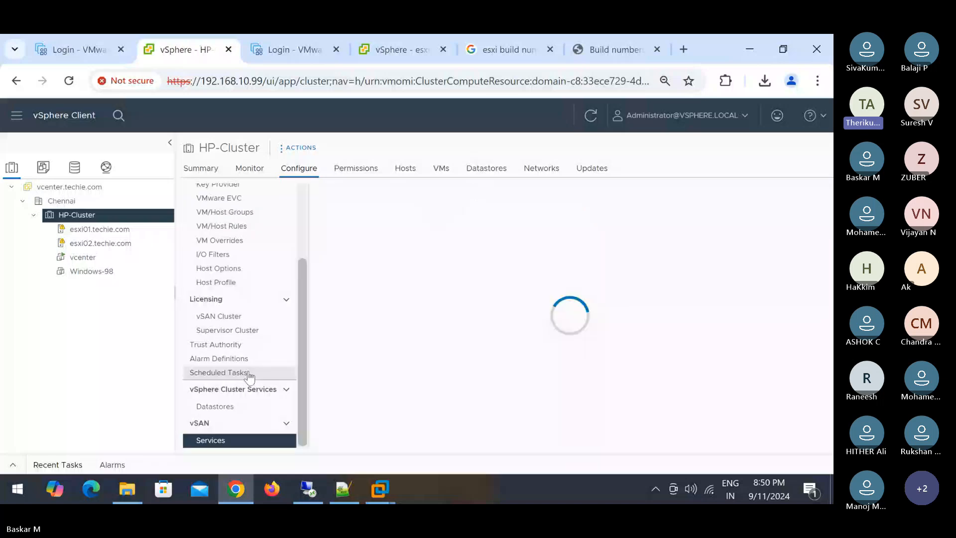
- Show esxi01.techie.com's Configure > System > Services list, with SSH running and ESXi Shell stopped
click(100, 229)
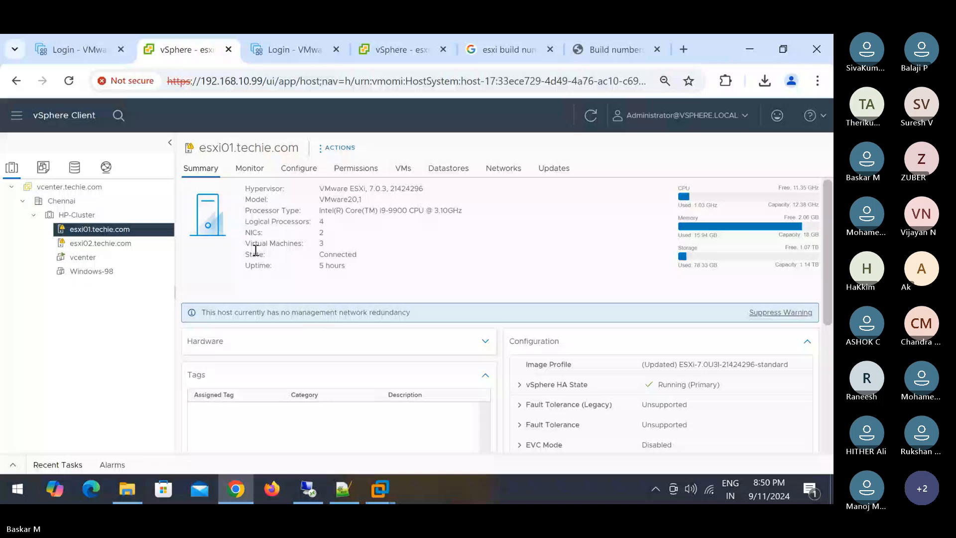
click(299, 169)
scroll(250, 280, down, 3)
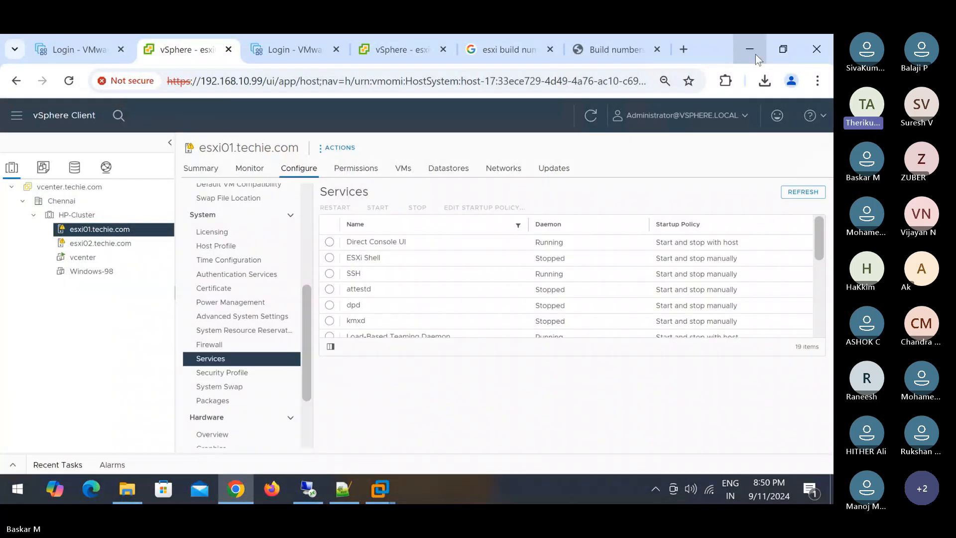
click(752, 57)
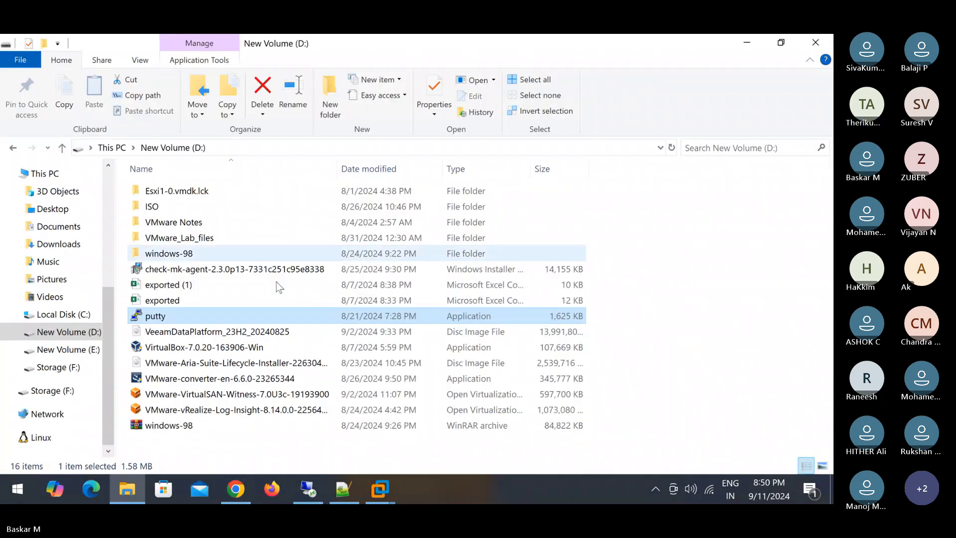
click(238, 491)
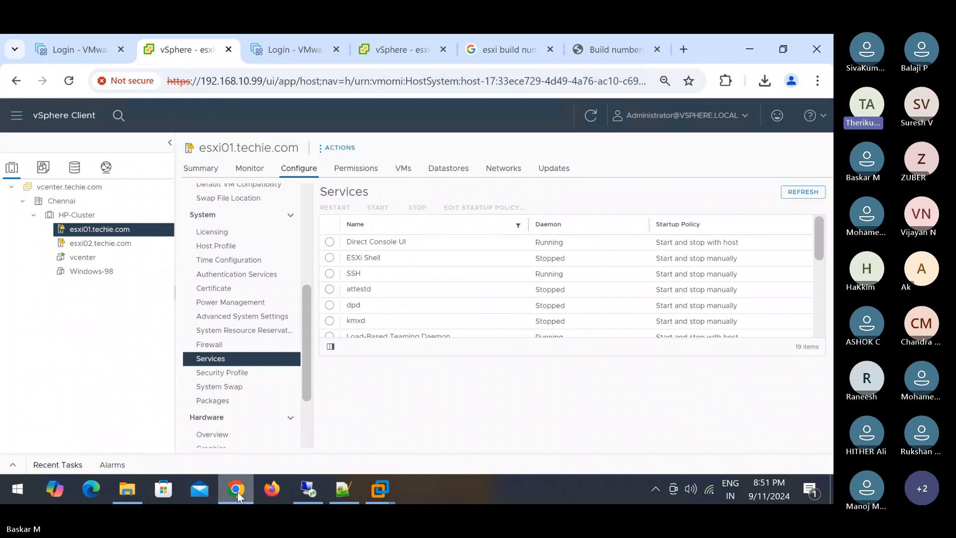
- Log in to the ESXi Host Client as root with the account password
click(74, 50)
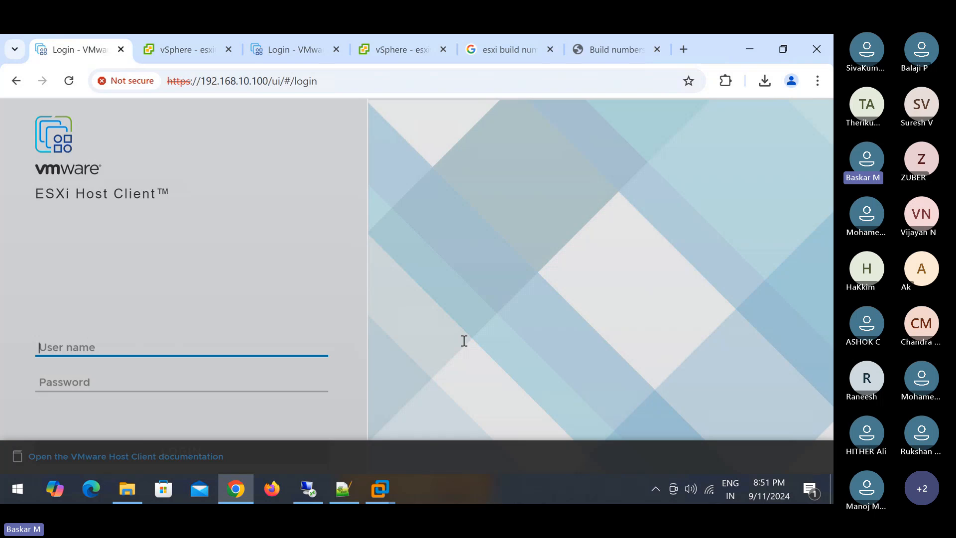
text(root)
key(Tab)
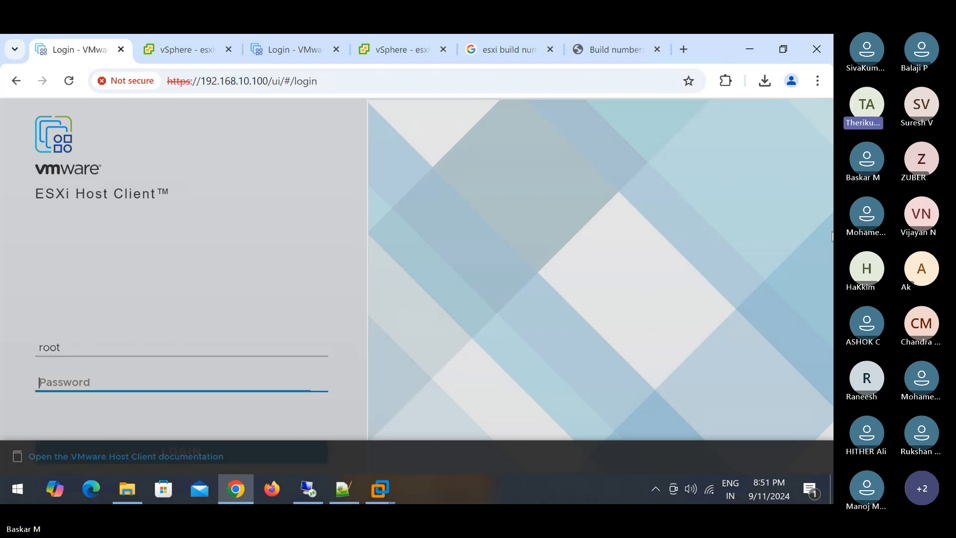
text(••••••••••)
key(Return)
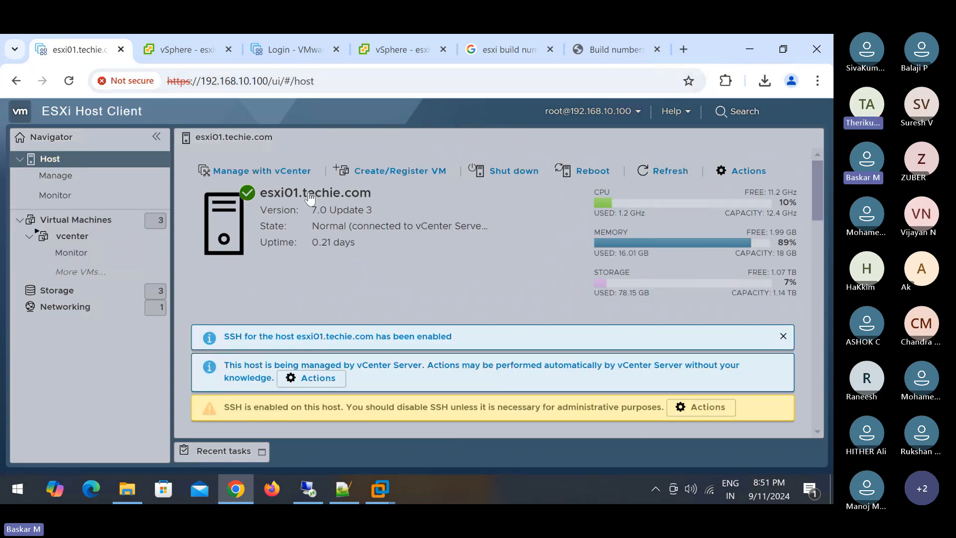
- Dismiss the three SSH and vCenter notices and open the host's Actions > Services menu
click(782, 338)
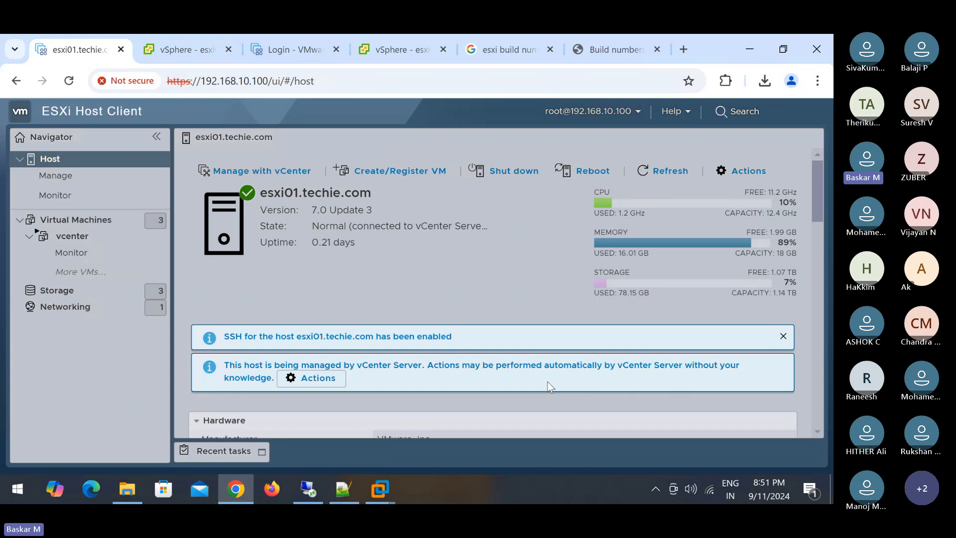
click(784, 337)
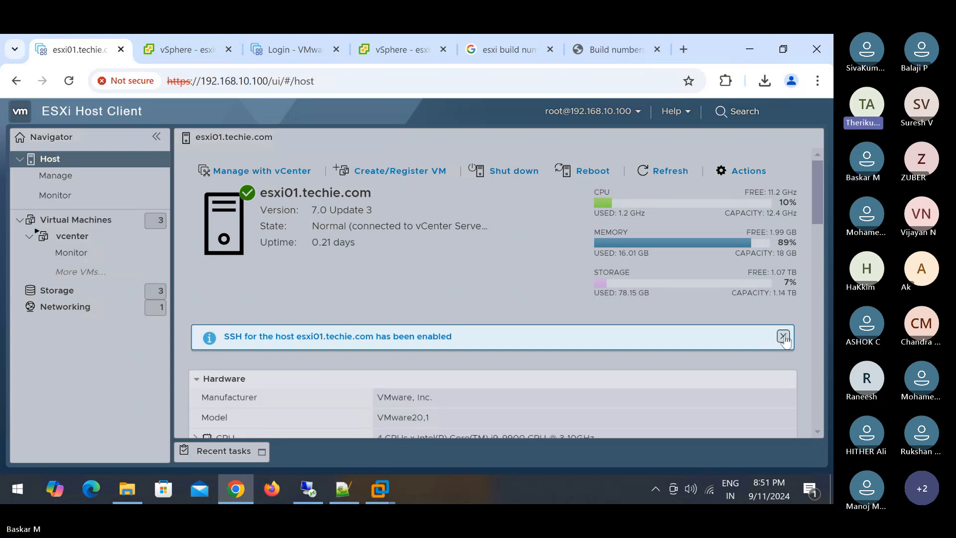
click(783, 337)
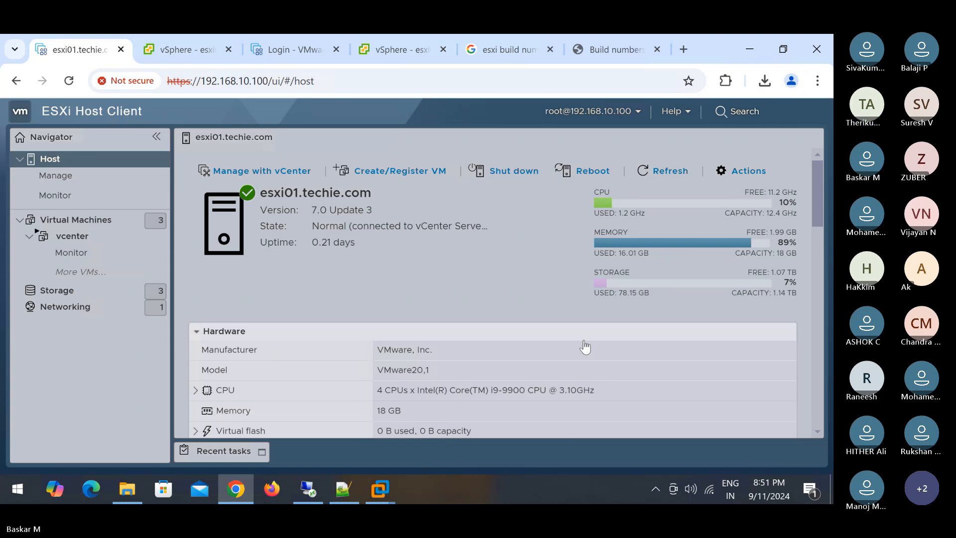
click(741, 172)
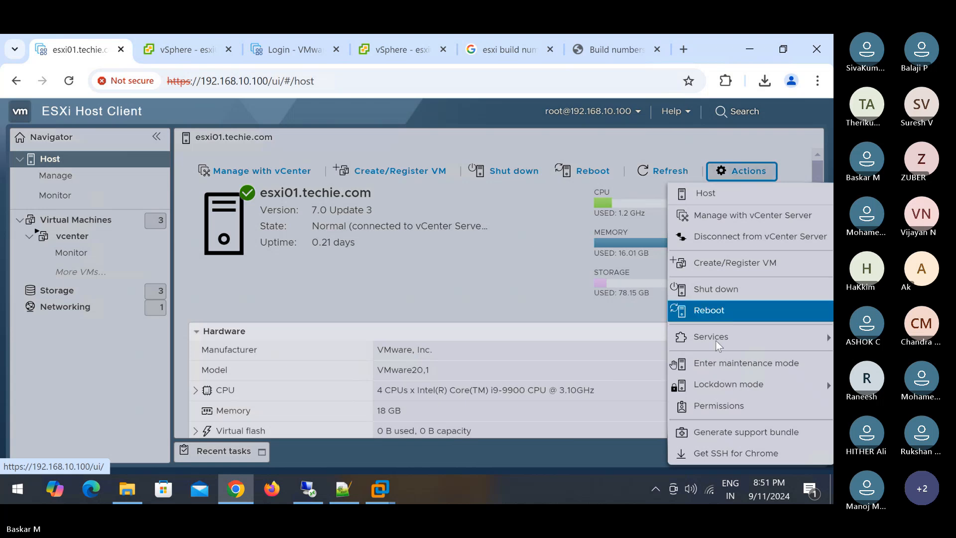
mouse_move(716, 345)
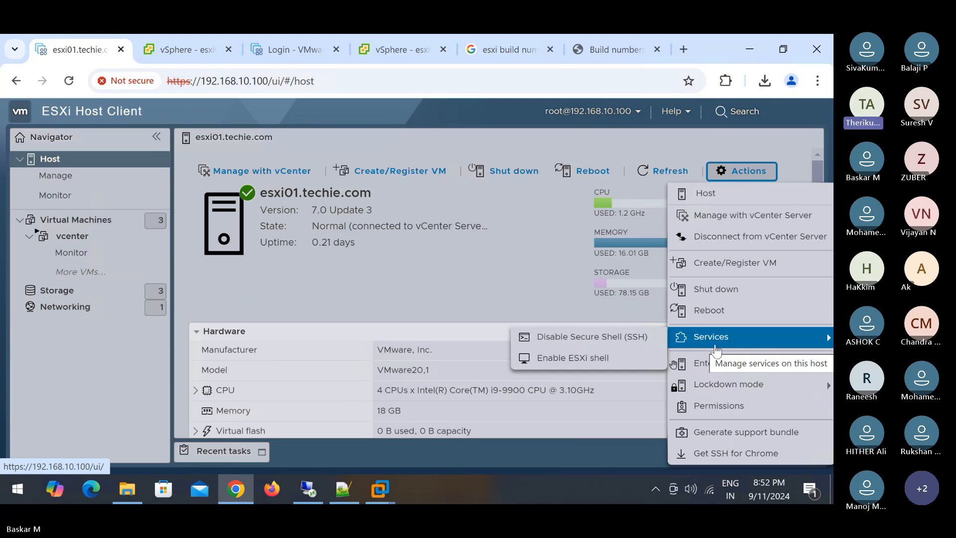
- Open Manage > Services and select the vpxa VMware vCenter Agent row at the bottom
click(94, 183)
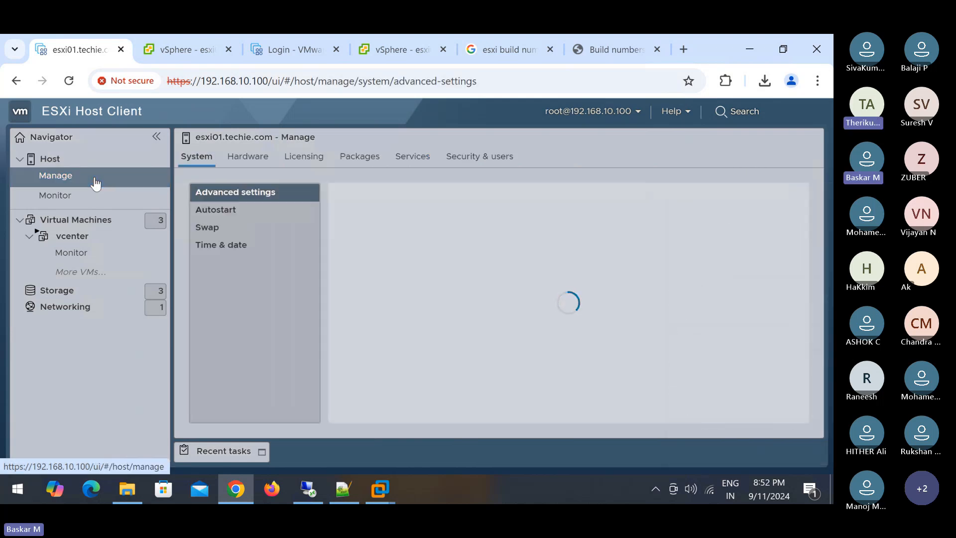
click(425, 161)
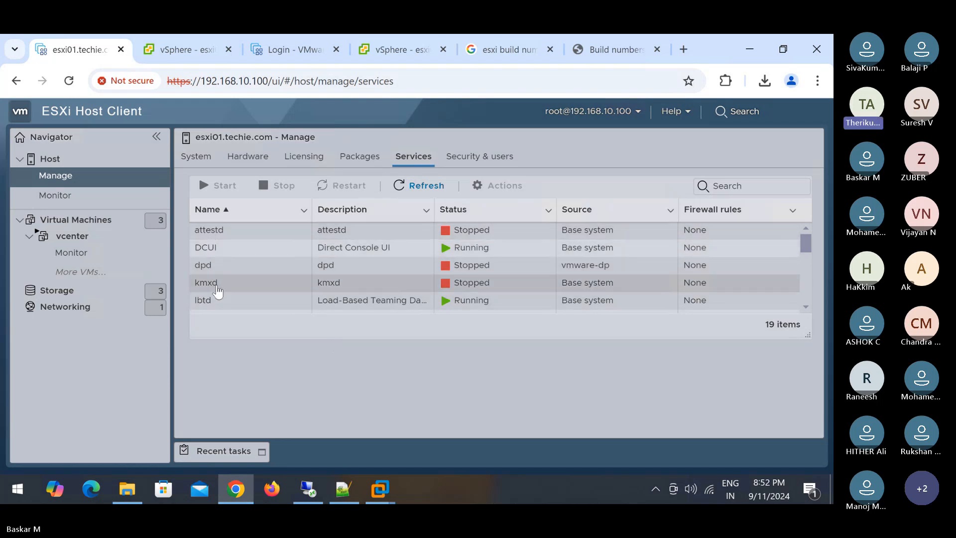
scroll(331, 288, down, 2)
scroll(333, 287, down, 5)
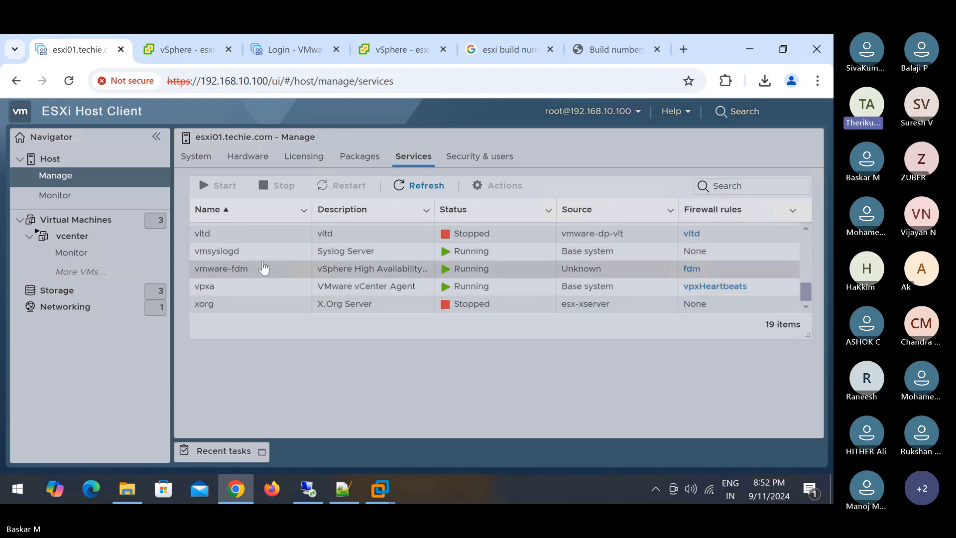
click(211, 289)
double_click(210, 289)
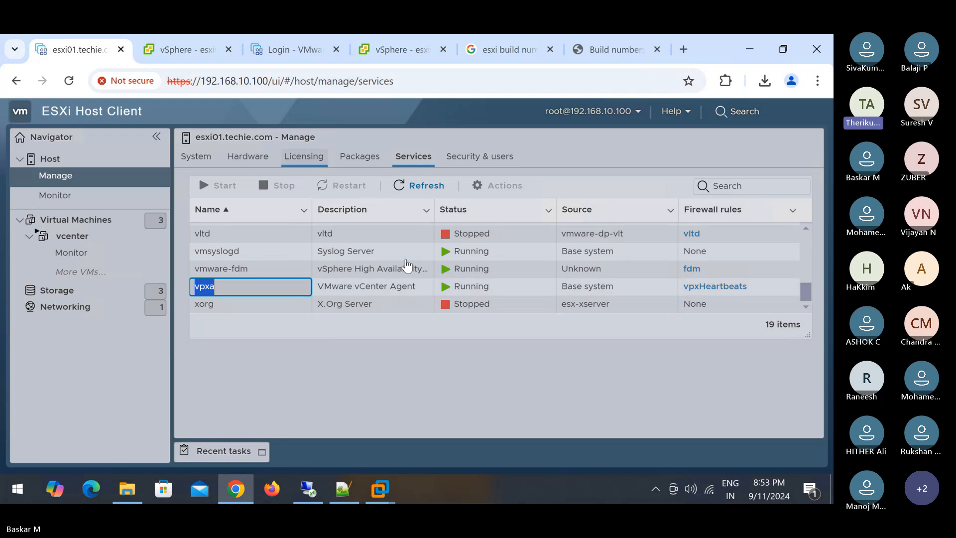
- Show the running vpxa service's details and zoom the page to 90%
click(406, 285)
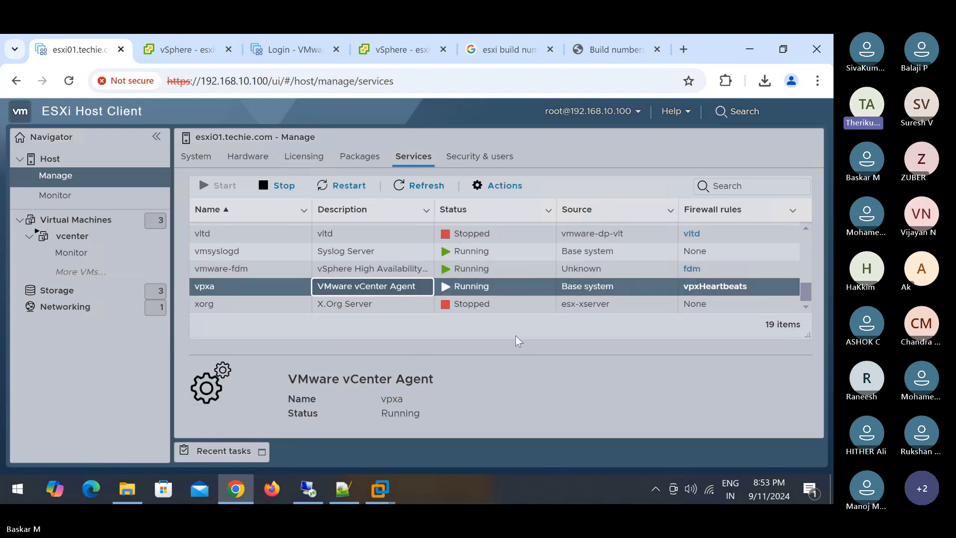
key(ctrl+minus)
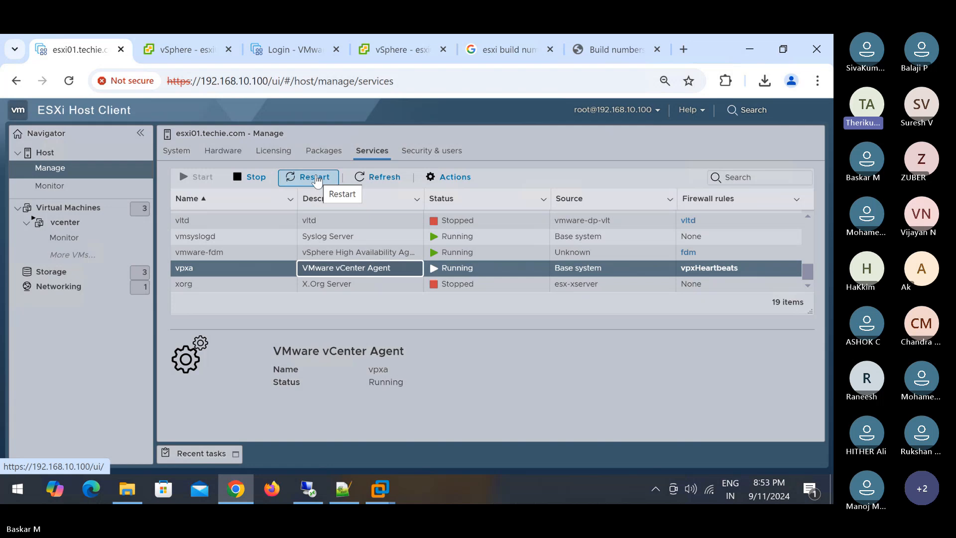
scroll(250, 284, up, 2)
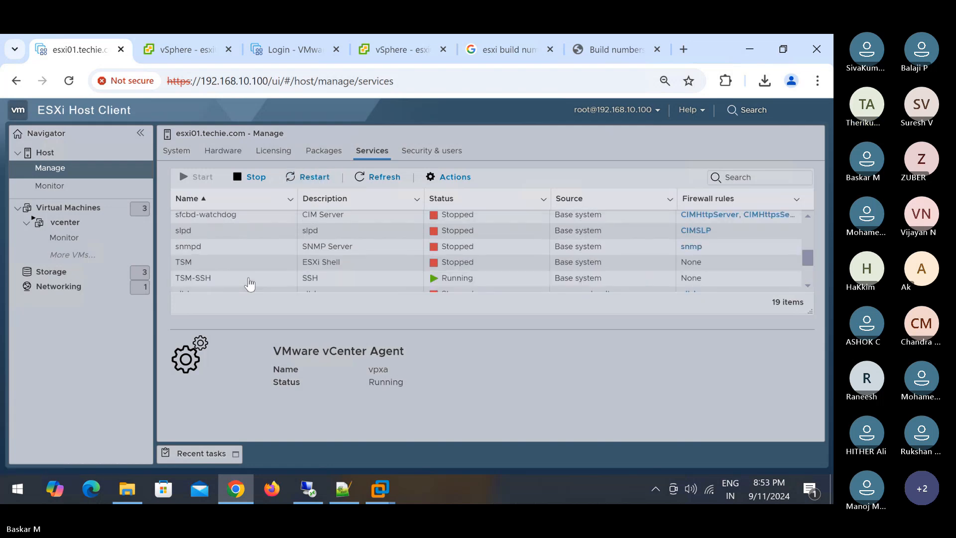
scroll(239, 274, up, 3)
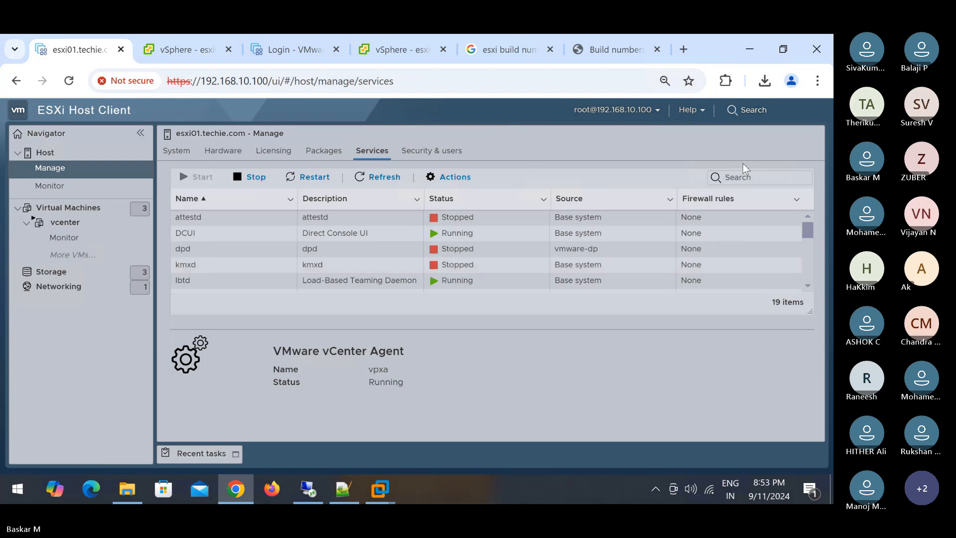
click(748, 176)
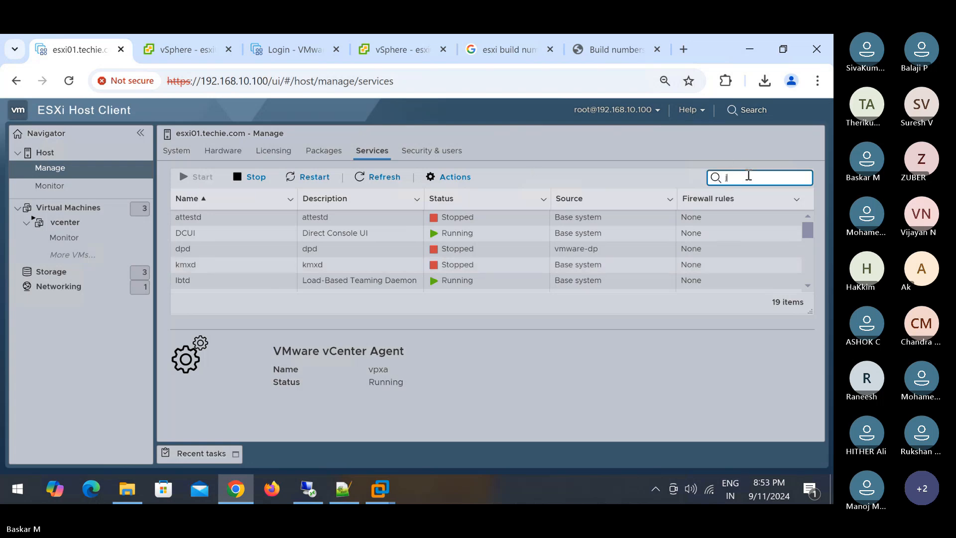
text(host)
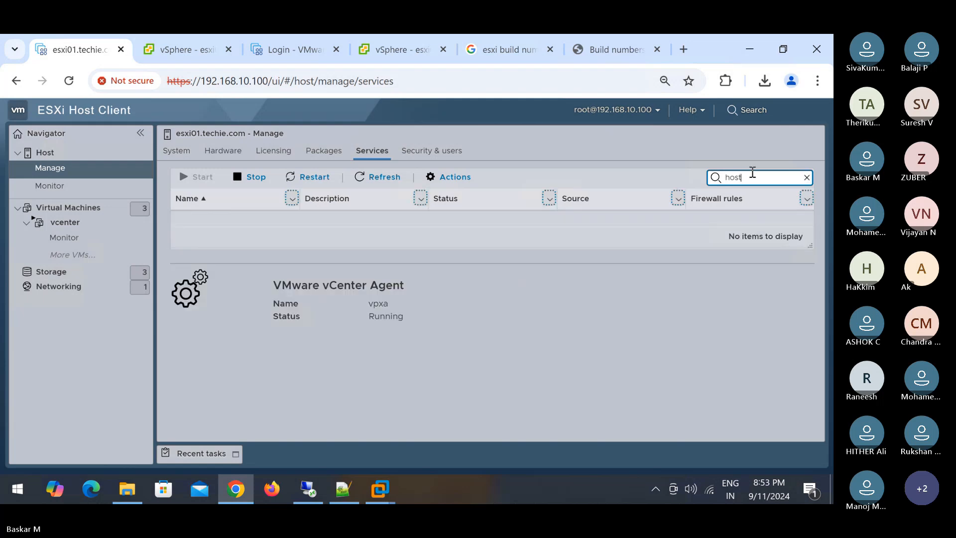
key(BackSpace)
key(BackSpace)
key(BackSpace)
key(BackSpace)
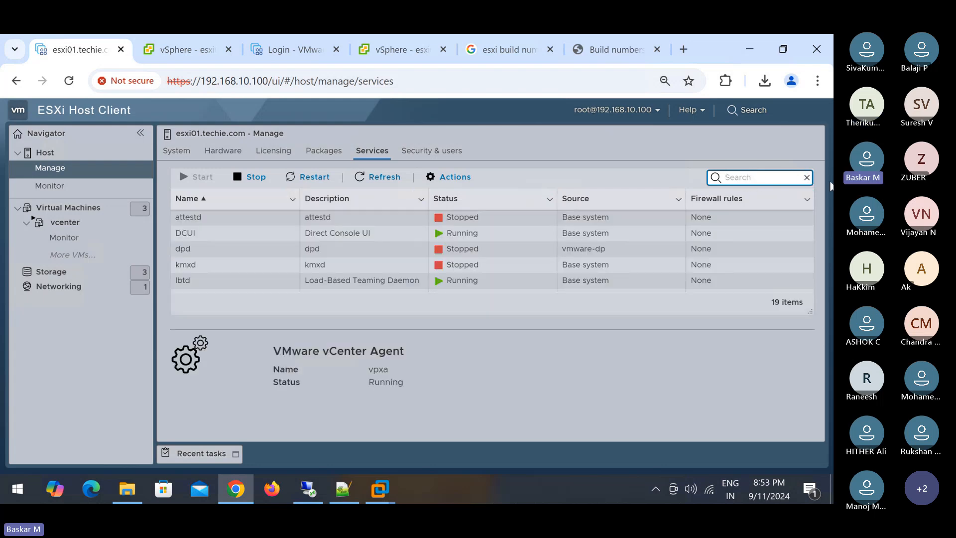
scroll(245, 239, down, 5)
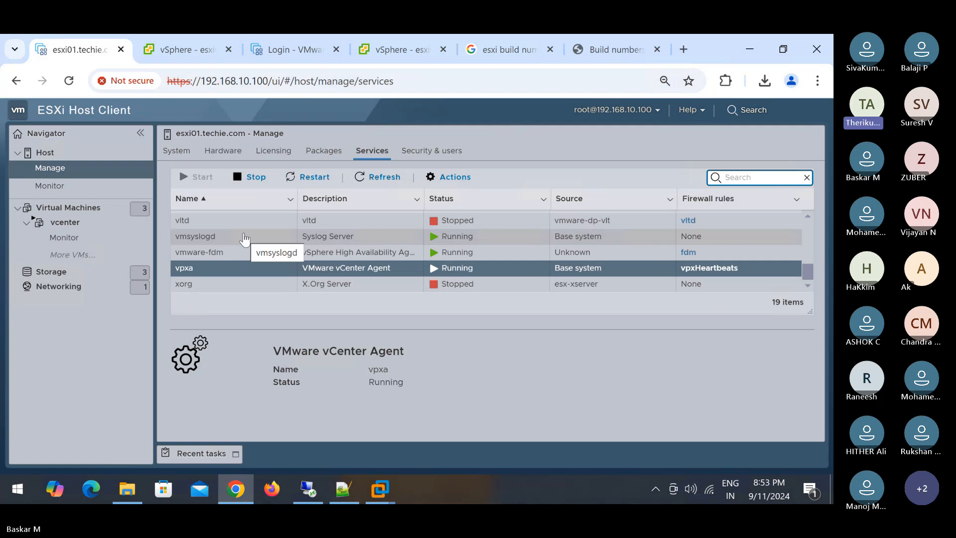
click(230, 299)
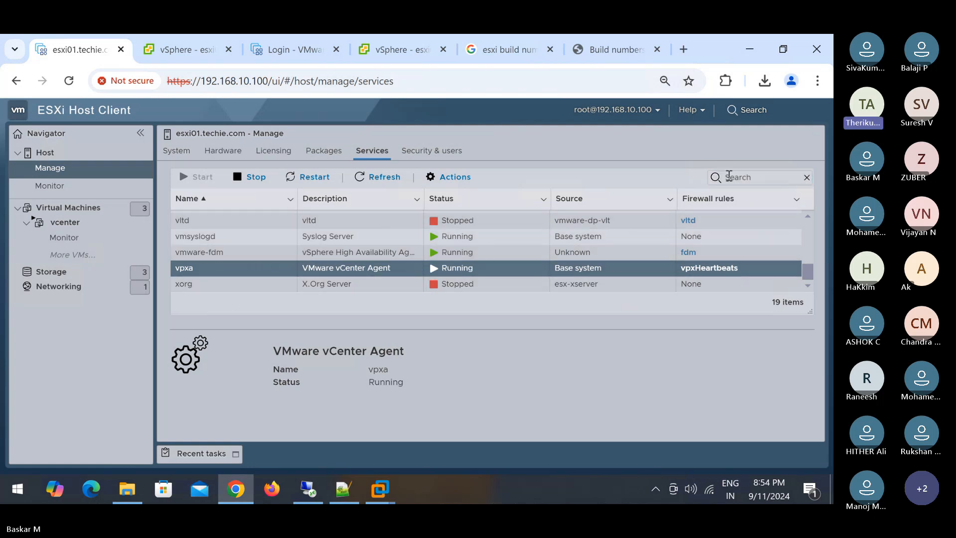
scroll(219, 232, up, 5)
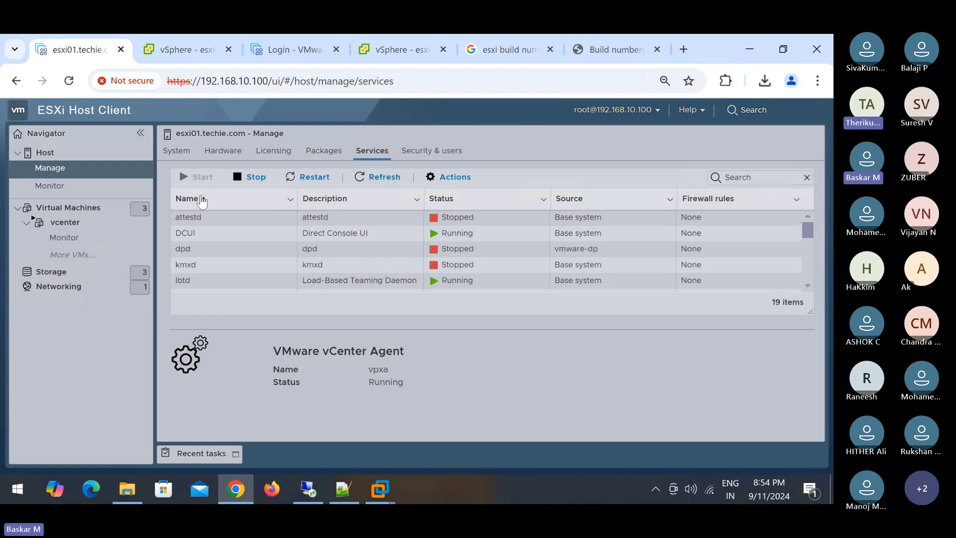
- Try sorting the Name column and filtering it by 'host', then clear the filter
click(205, 198)
click(292, 201)
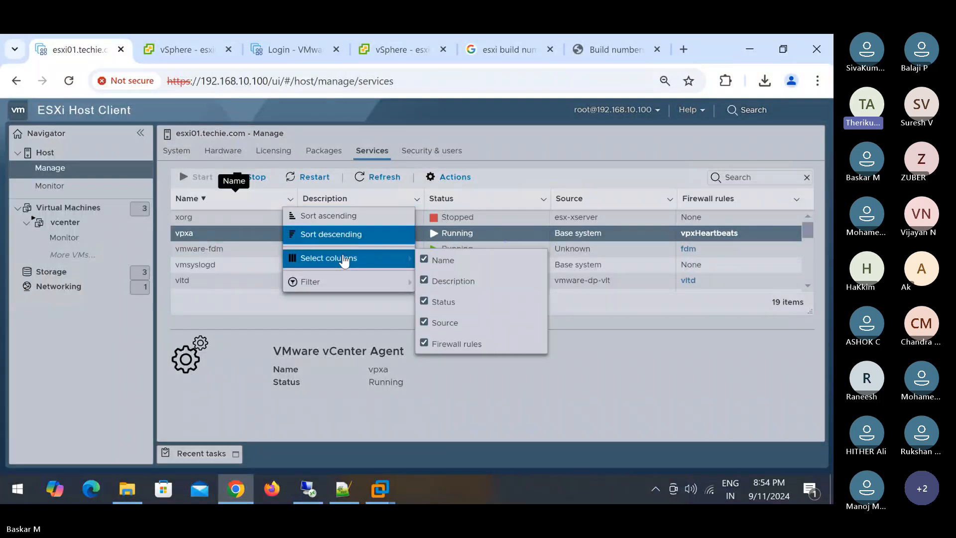
mouse_move(324, 282)
click(453, 314)
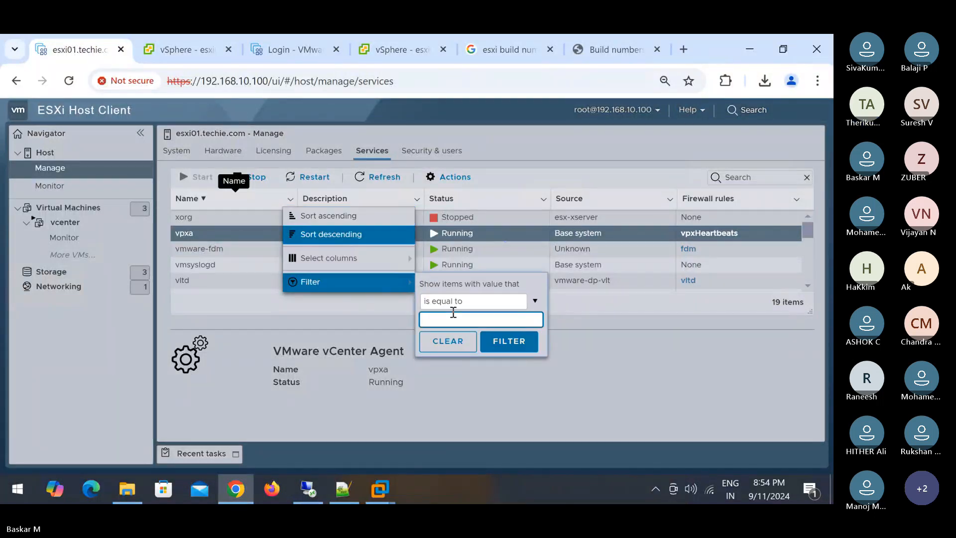
text(host)
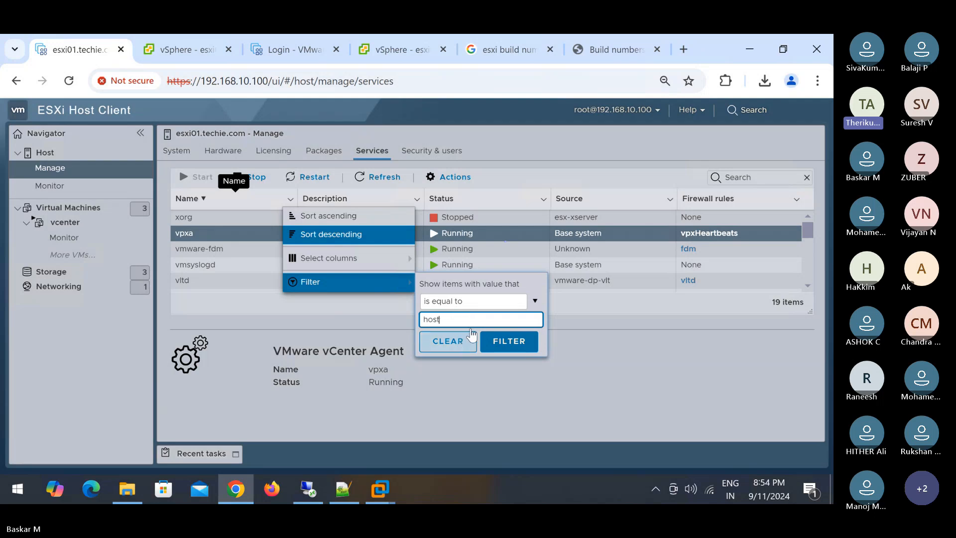
click(520, 302)
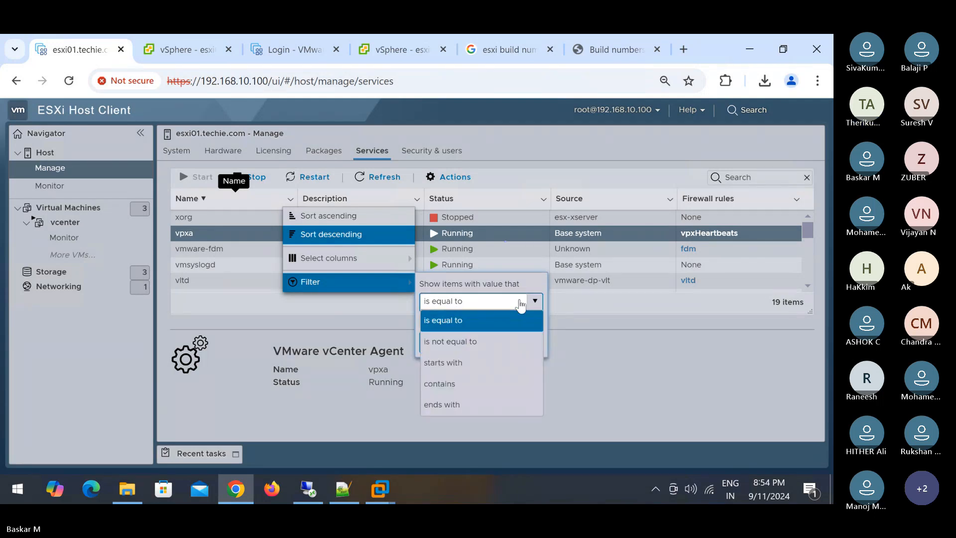
click(520, 302)
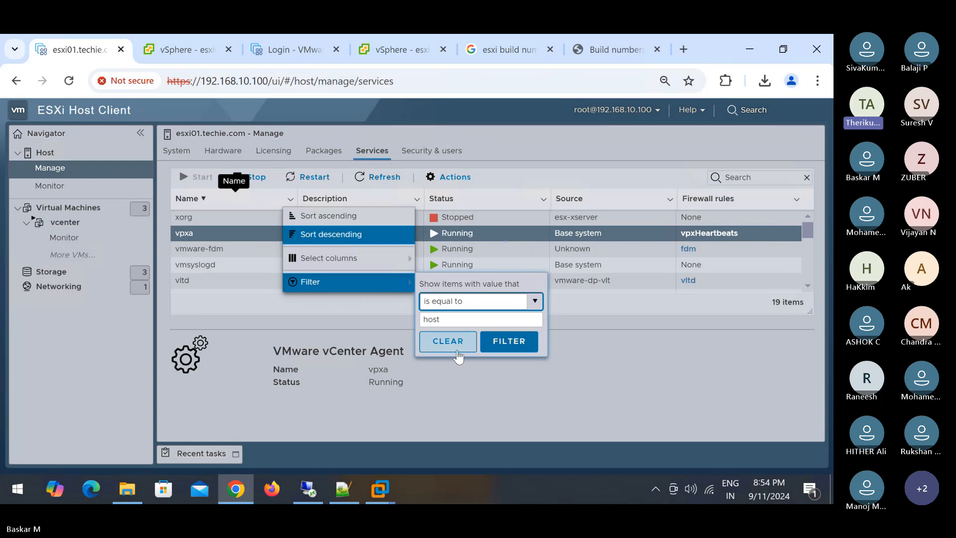
click(441, 351)
scroll(277, 273, down, 5)
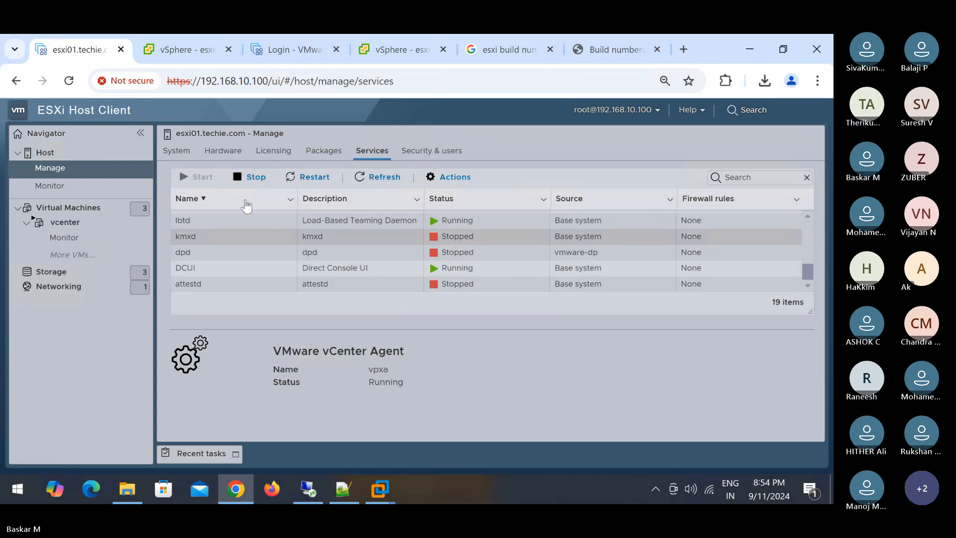
- Sort the 19 services ascending by name and scroll down to the running vpxa row
click(246, 201)
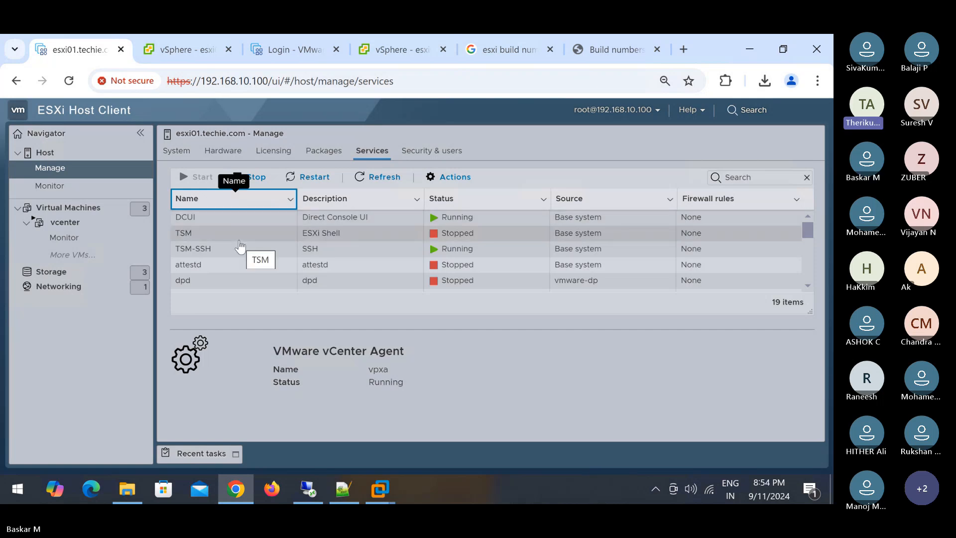
scroll(239, 247, down, 6)
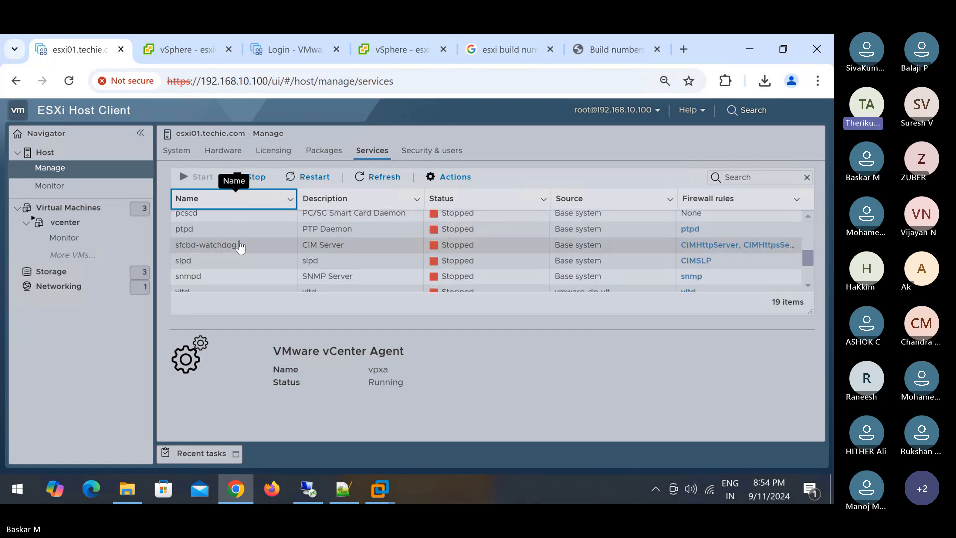
scroll(241, 250, up, 6)
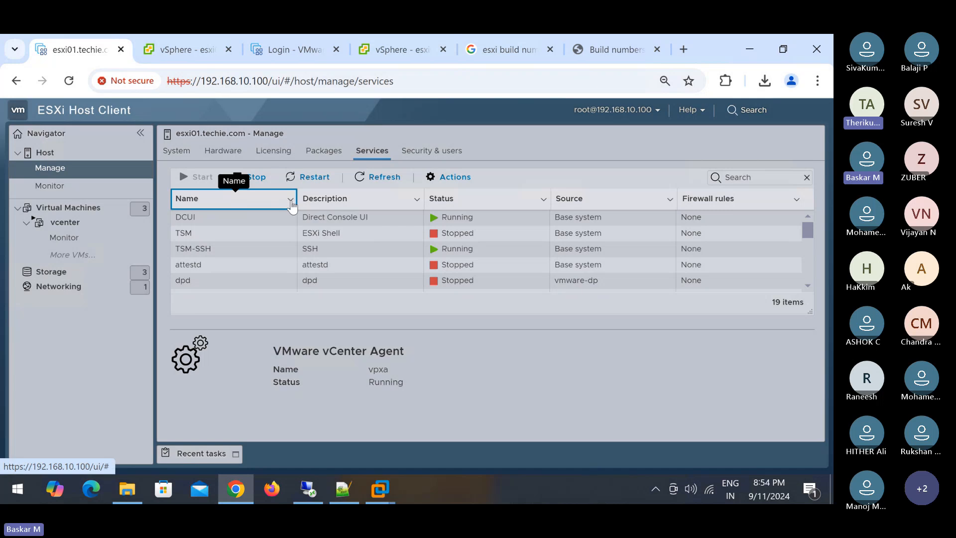
click(290, 200)
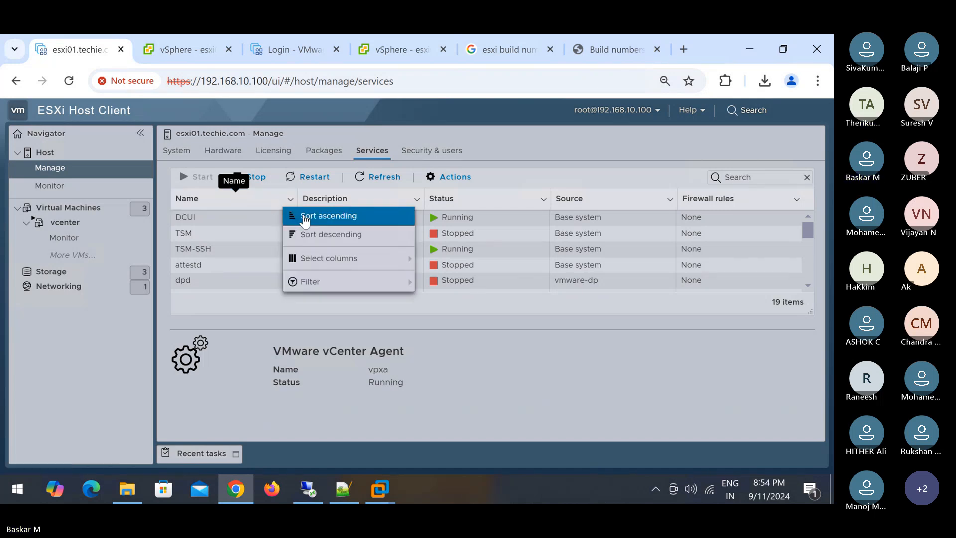
click(305, 219)
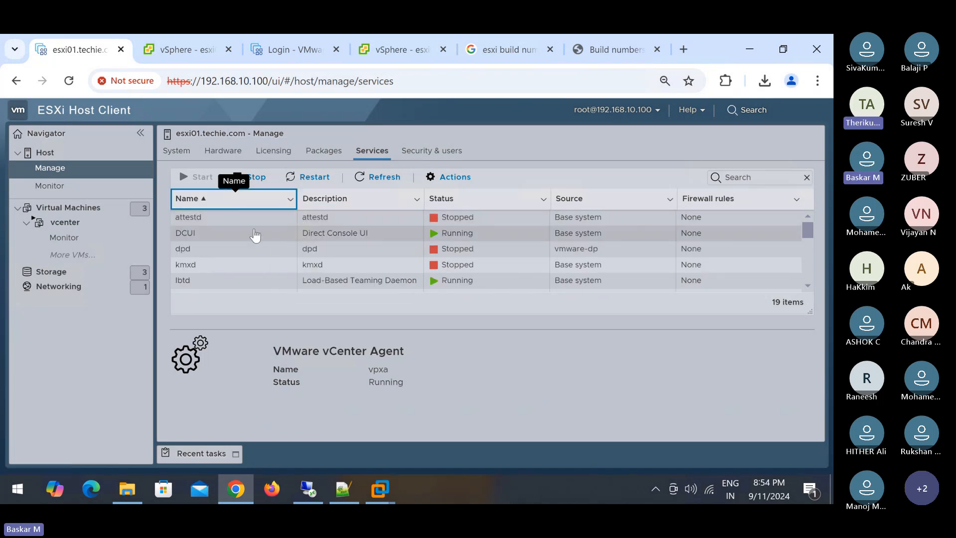
scroll(228, 274, down, 5)
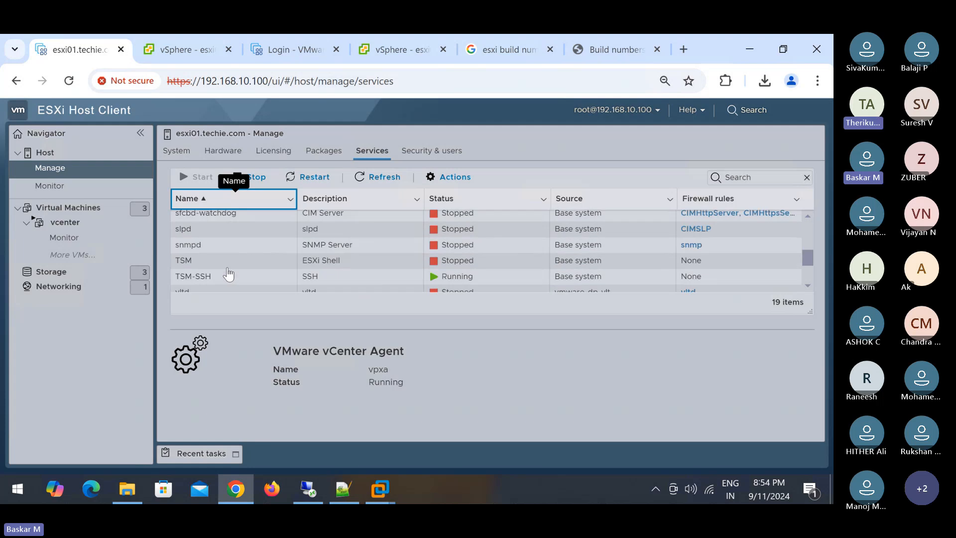
scroll(228, 274, down, 3)
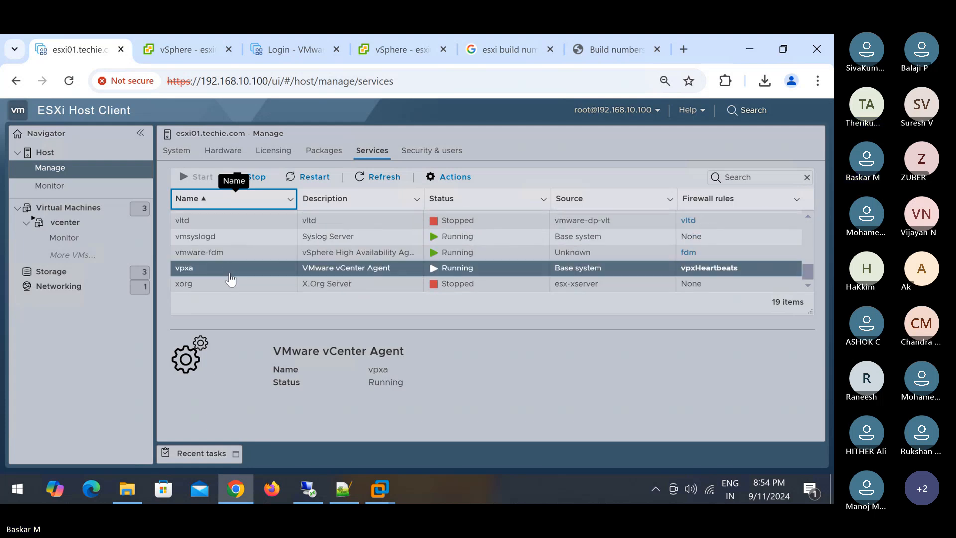
drag(806, 274, 813, 229)
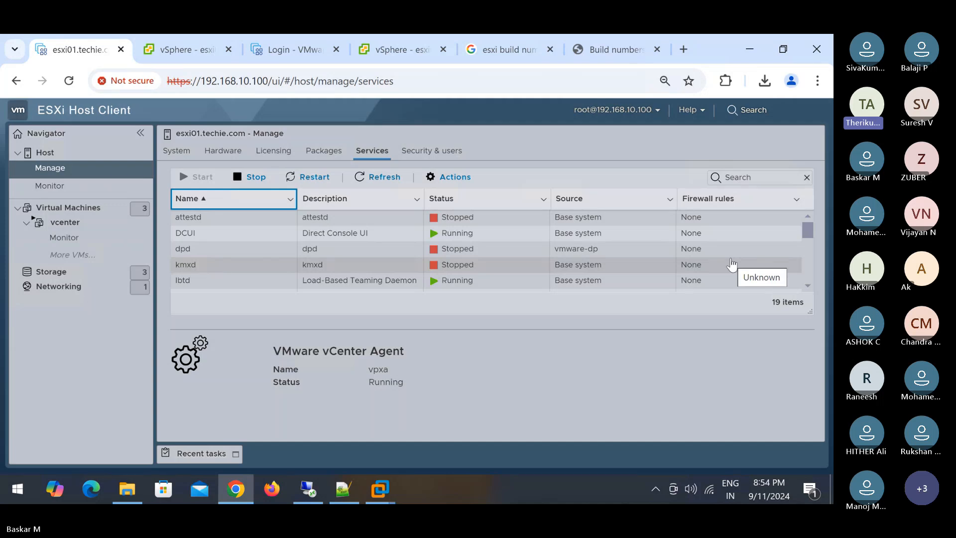
drag(808, 231, 808, 285)
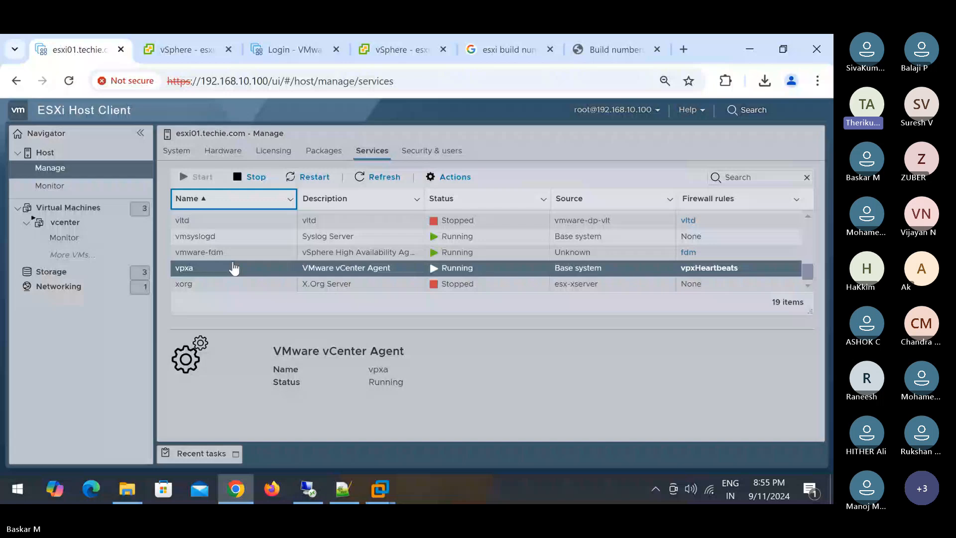
- Filter esxi01's services list by name, replacing 'host' with 'vpxa'
click(181, 47)
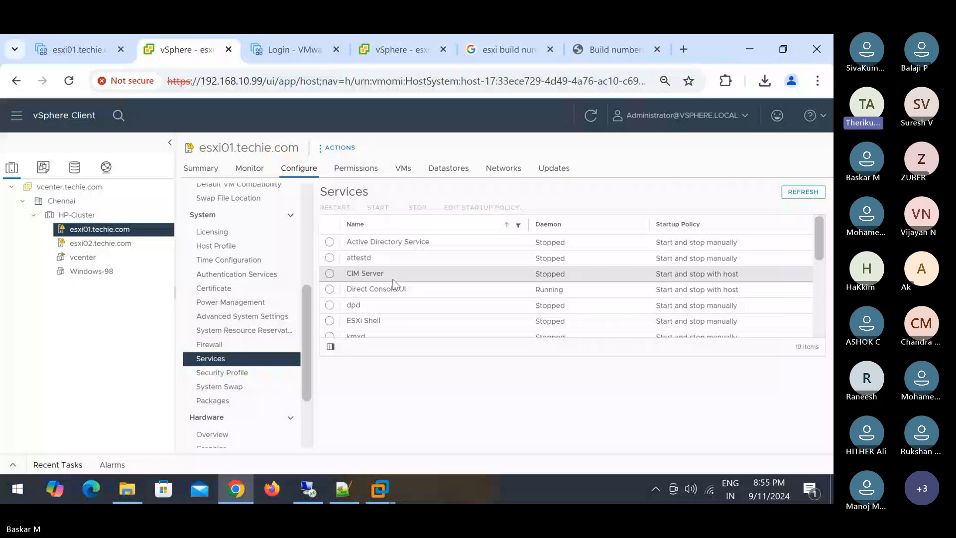
scroll(408, 279, down, 4)
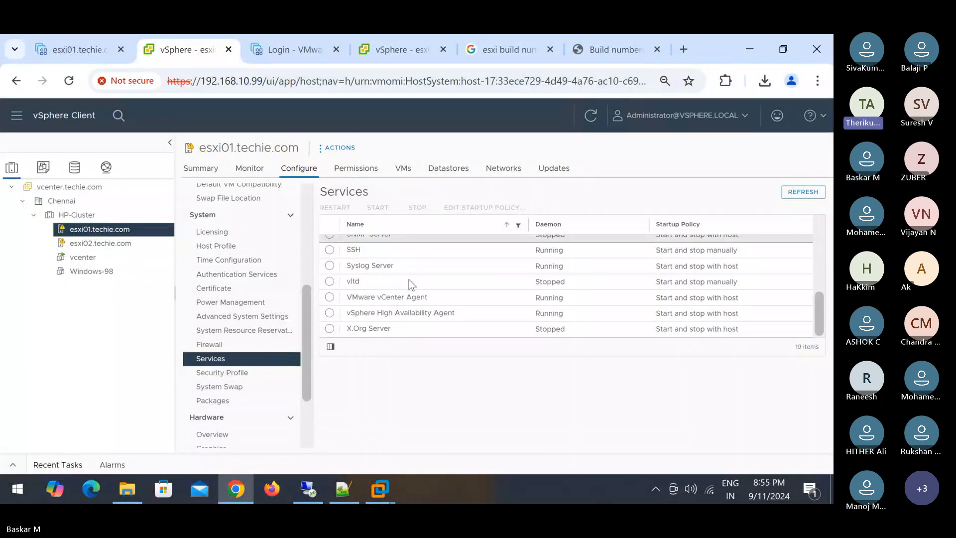
scroll(408, 279, up, 4)
drag(563, 225, 354, 216)
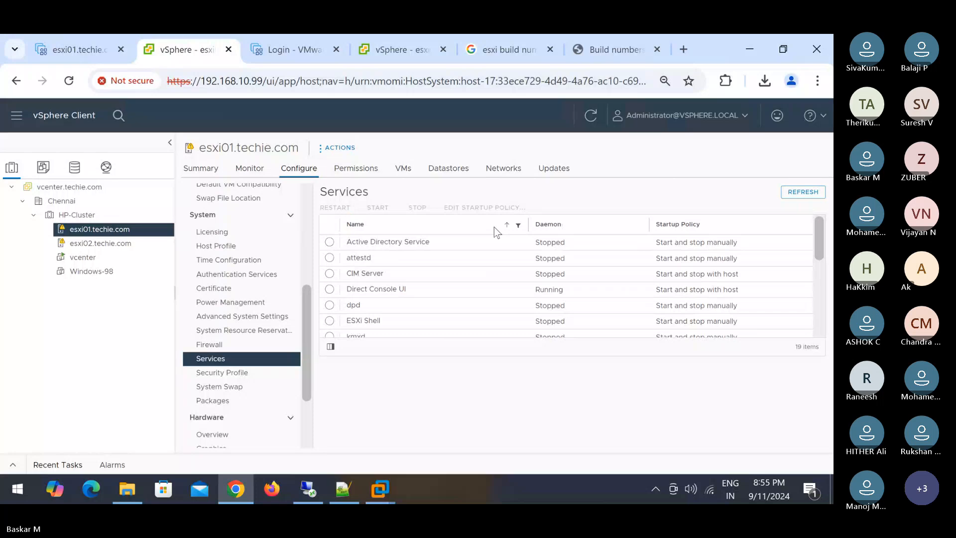
click(518, 227)
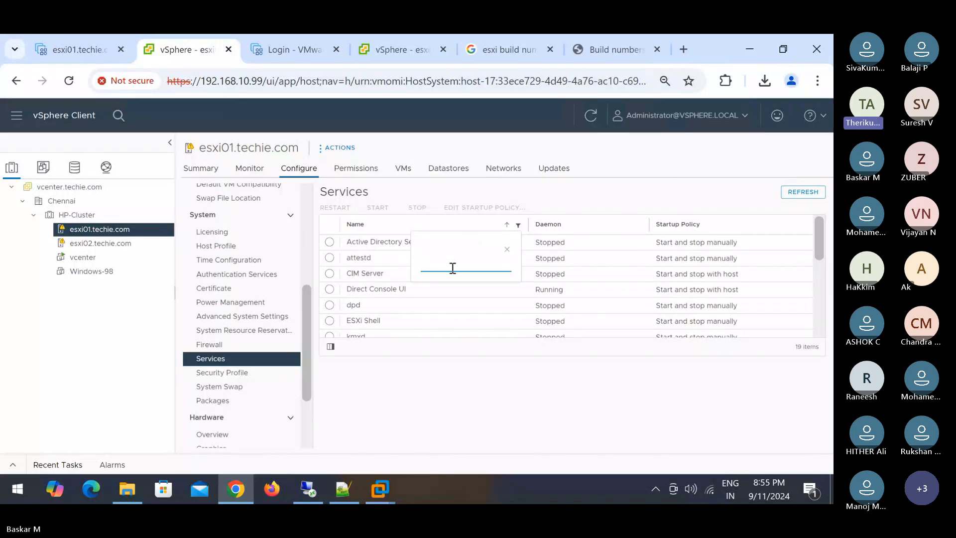
text(host)
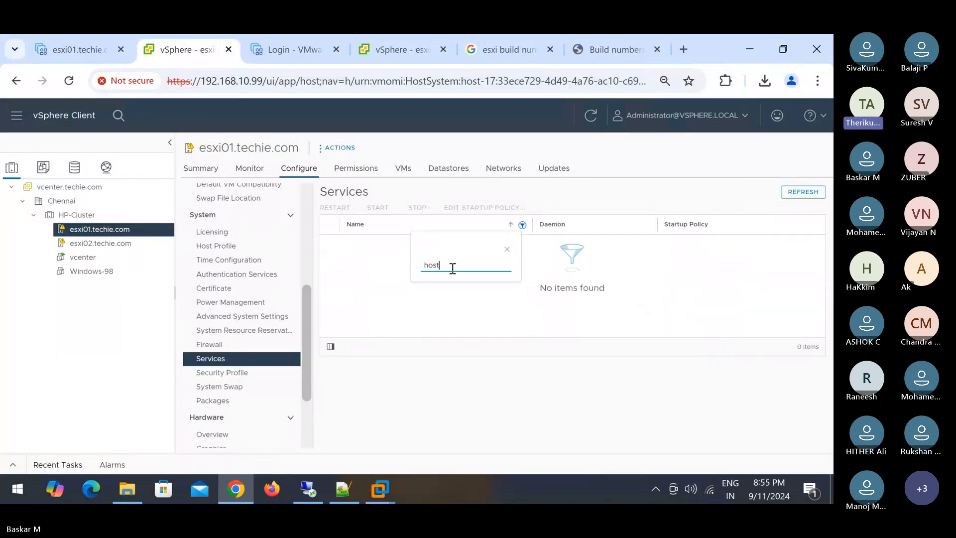
key(ctrl+a)
text(vpxa)
- Close the name filter, view the HP-Cluster summary, and switch to File Explorer
click(507, 249)
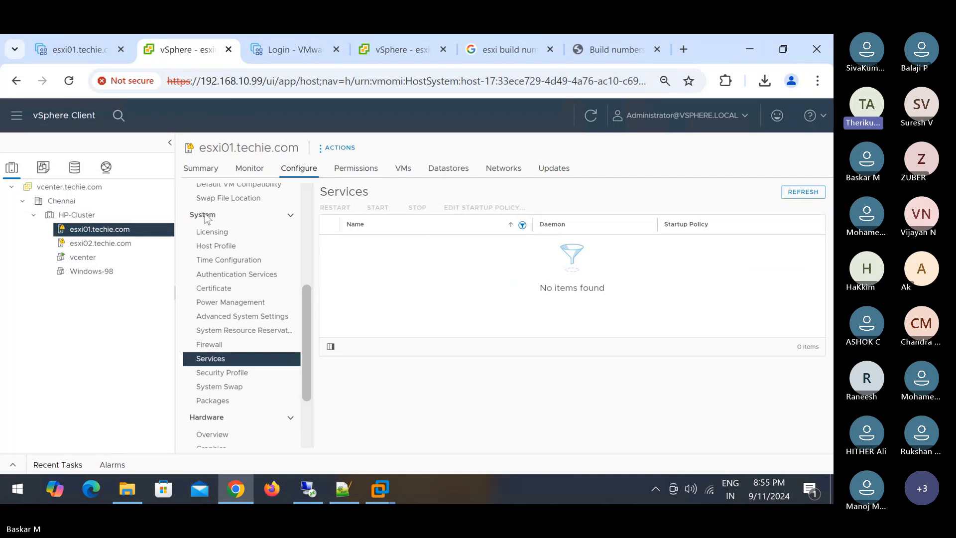
click(139, 217)
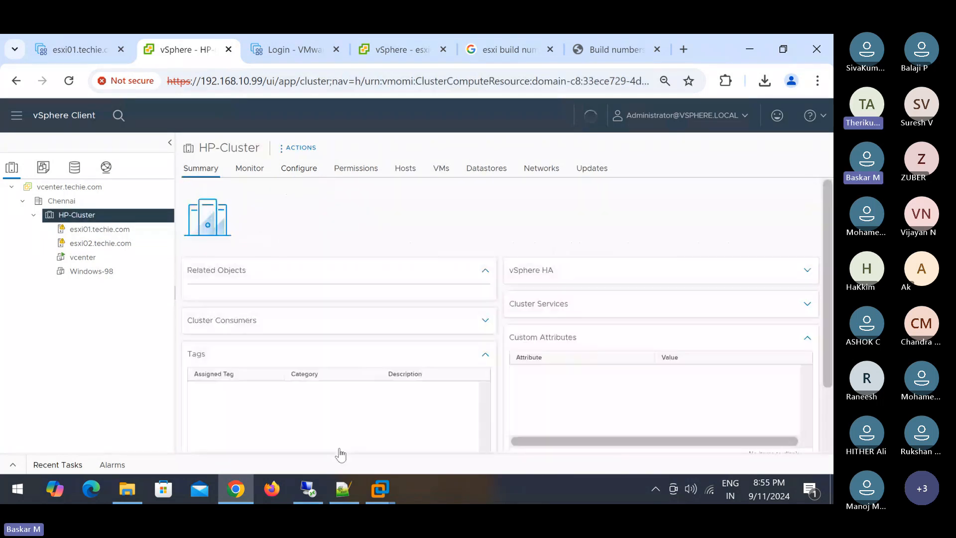
click(131, 496)
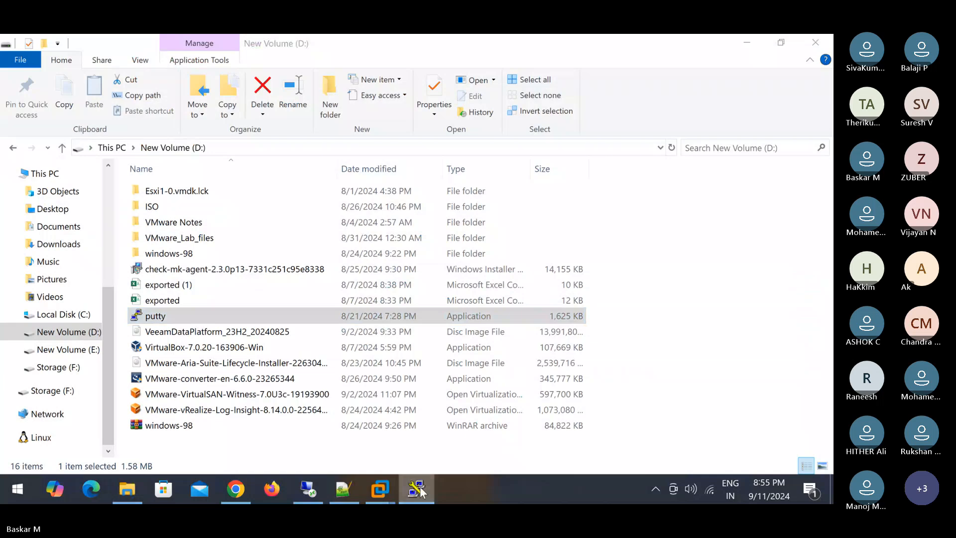
- Close the old PuTTY and start an SSH session to 192.168.10.100, accepting the host key
right_click(421, 491)
click(348, 454)
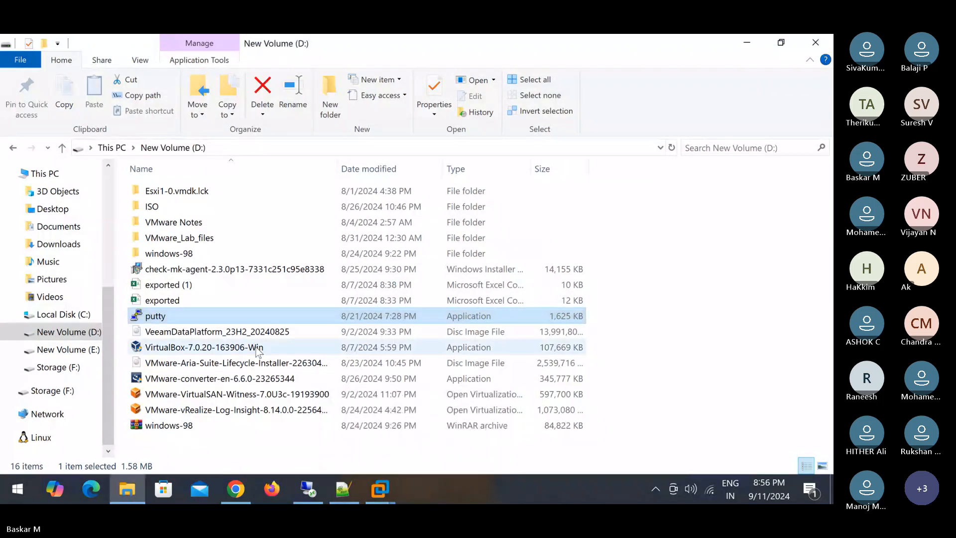
double_click(241, 314)
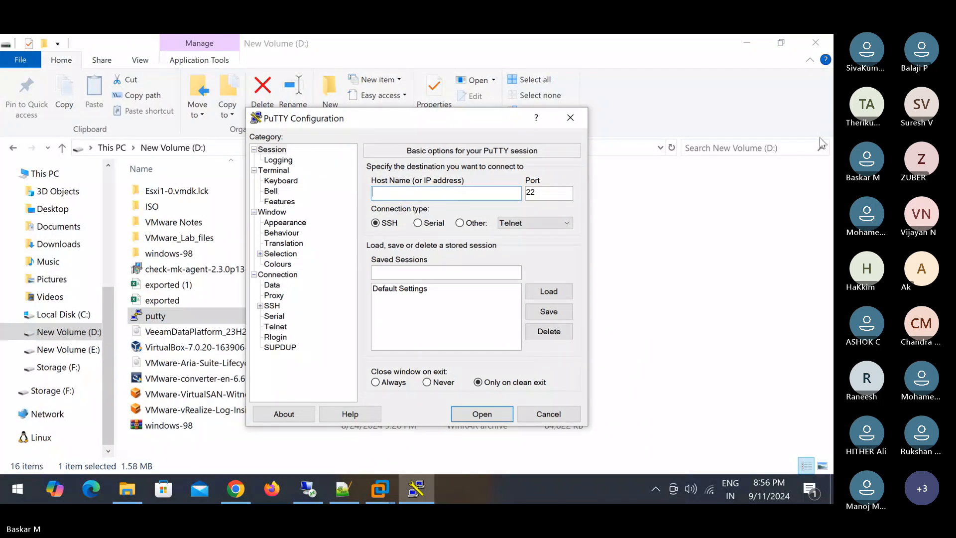
text(192.168.10.100)
key(Return)
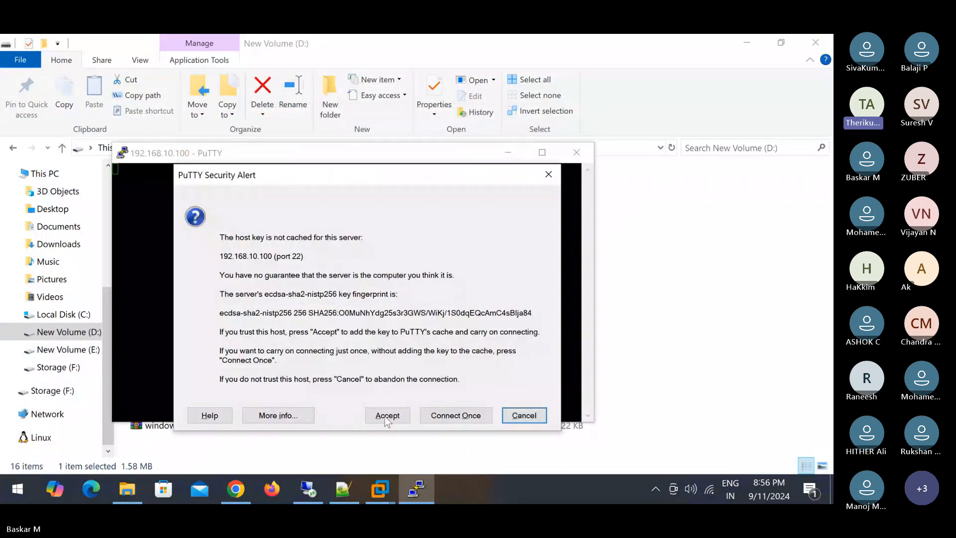
click(387, 416)
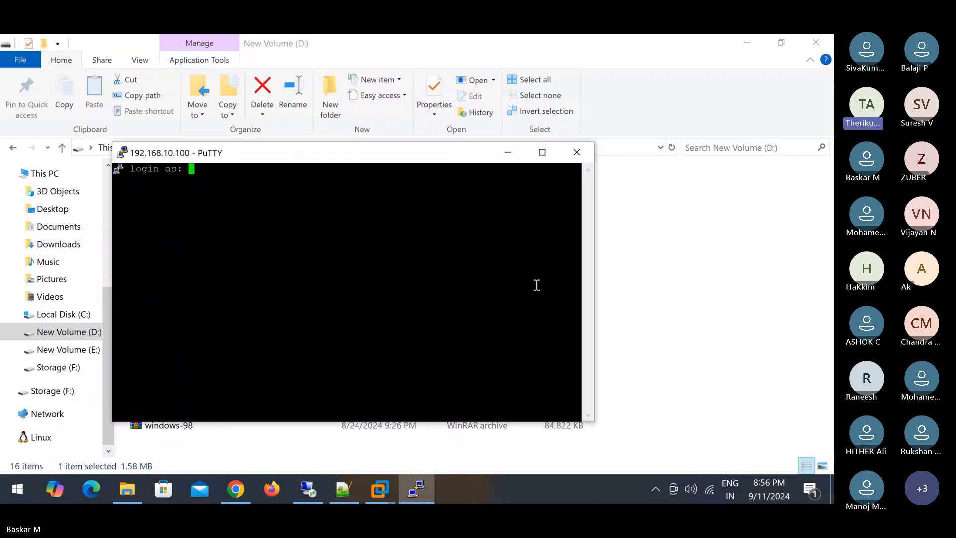
- Log in as root with the account password
text(root)
key(Return)
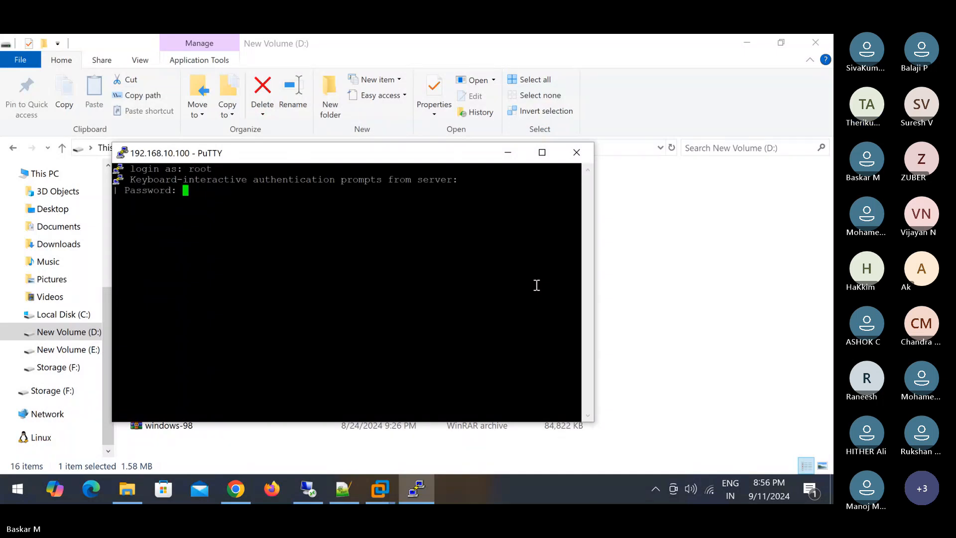
key(Return)
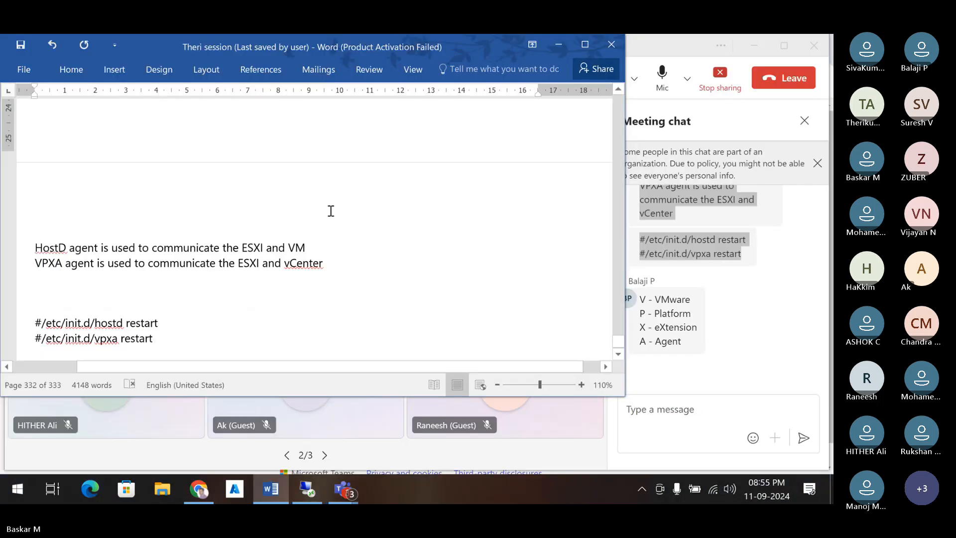
- Select the full '#/etc/init.d/hostd restart' line in the Word session notes
drag(161, 323, 46, 323)
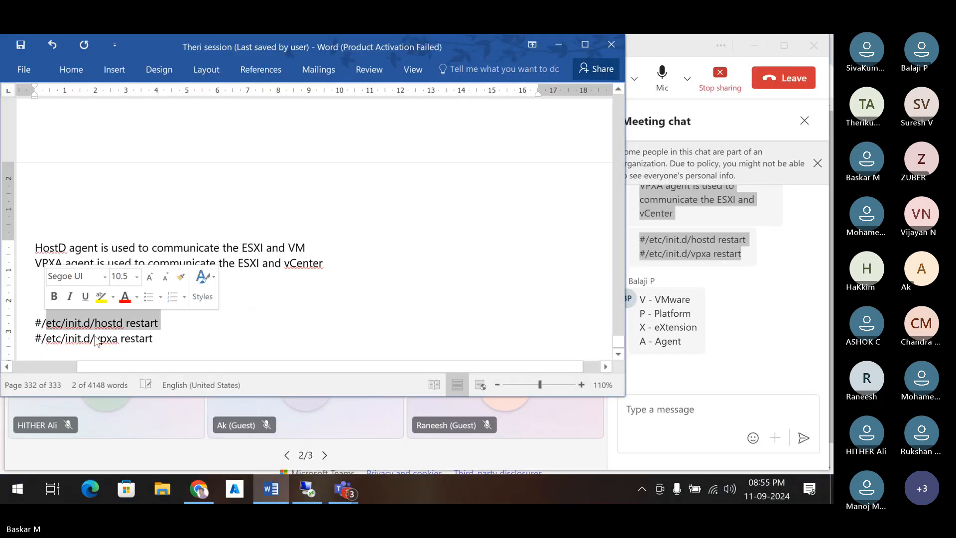
click(153, 343)
scroll(151, 333, down, 1)
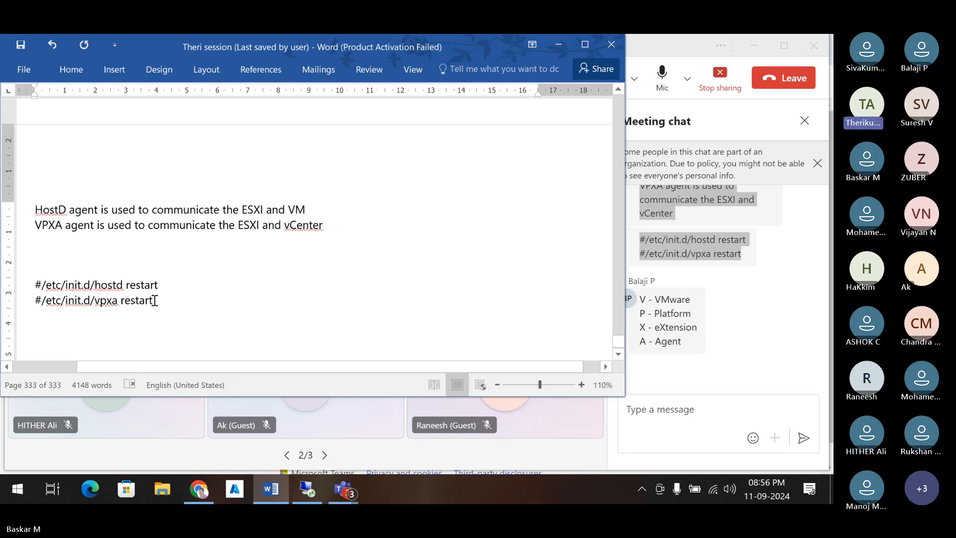
drag(154, 299, 43, 307)
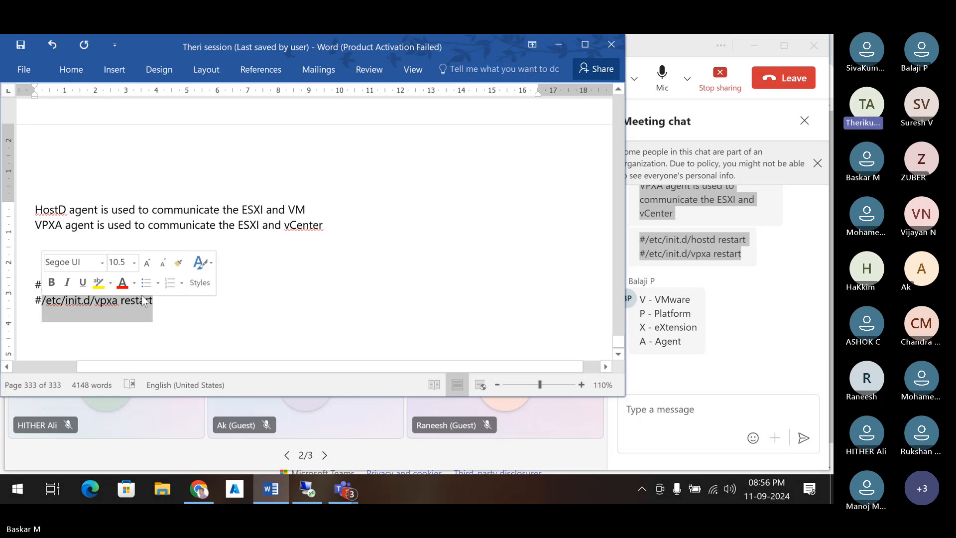
click(162, 300)
drag(164, 286, 46, 290)
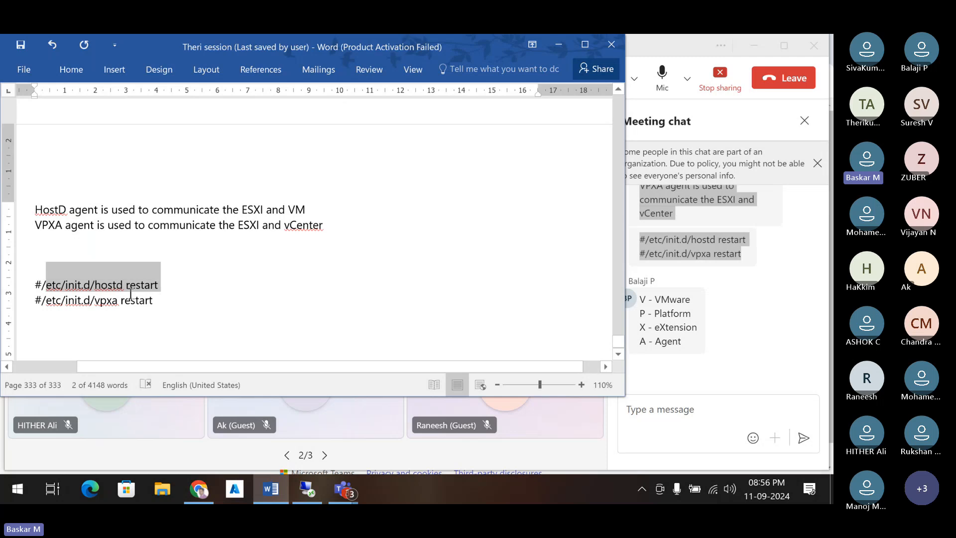
click(65, 285)
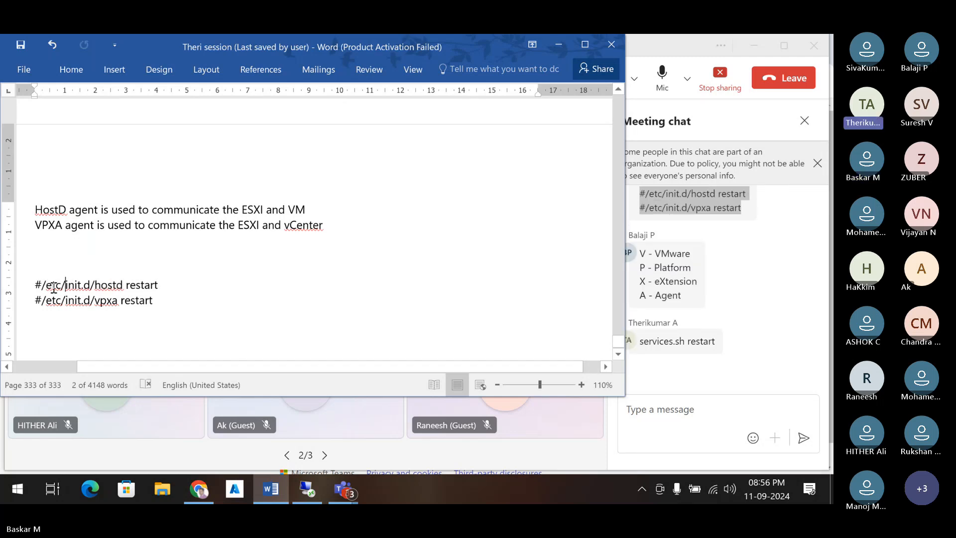
drag(44, 284, 141, 291)
key(ctrl+c)
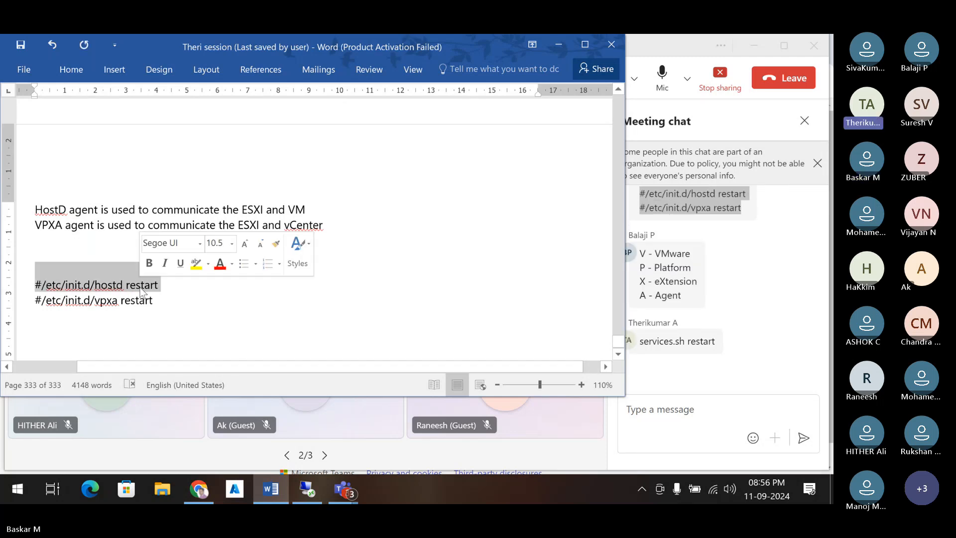
- Paste the hostd restart command at esxi01's PuTTY prompt, strip the leading #, and run it
click(307, 488)
right_click(263, 355)
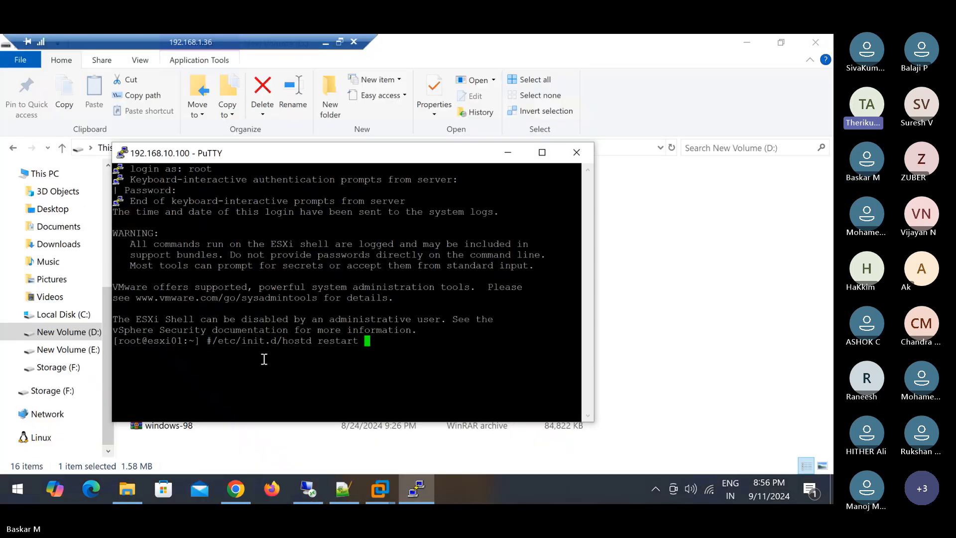
key(Left)
key(Left)
key(Left)
key(Left)
key(Left)
key(Left)
key(Left)
key(Left)
key(Left)
key(Left)
key(Left)
key(Left)
key(Left)
key(Left)
key(Left)
key(Left)
key(Left)
key(Left)
key(Left)
key(Left)
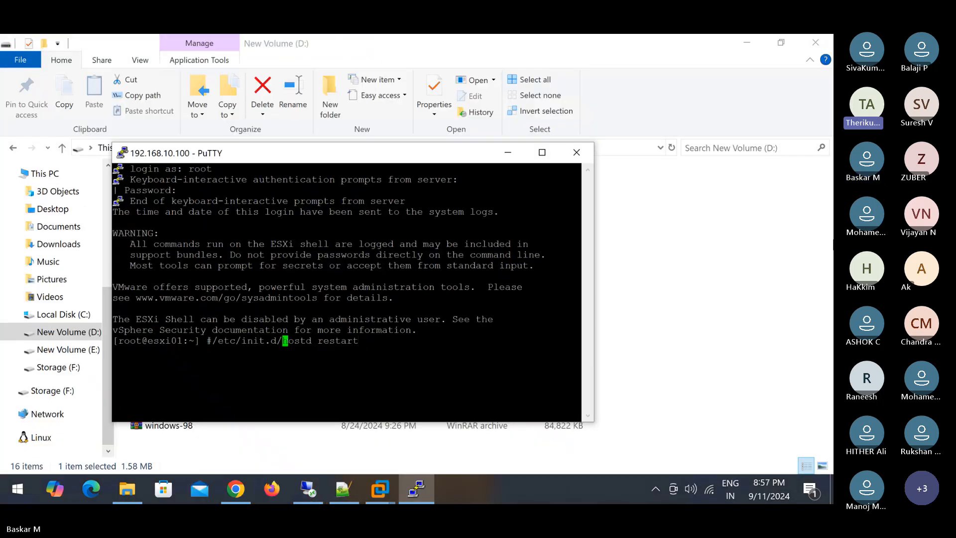
key(Delete)
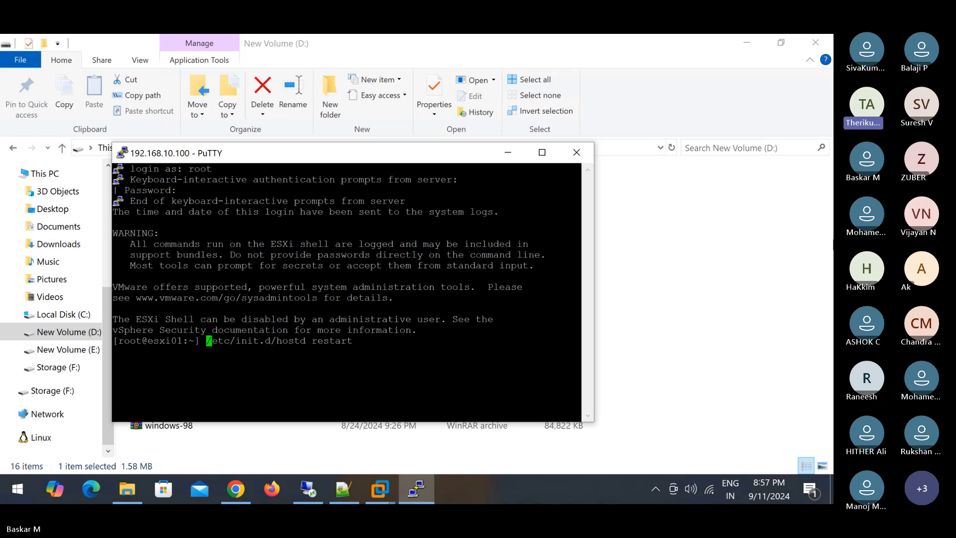
key(Right)
key(Right)
key(Right)
key(Right)
key(Right)
key(Right)
key(Right)
key(Right)
key(Right)
key(Right)
key(Right)
key(Right)
key(Right)
key(Right)
key(Right)
key(Right)
key(Right)
key(Right)
key(Right)
key(Right)
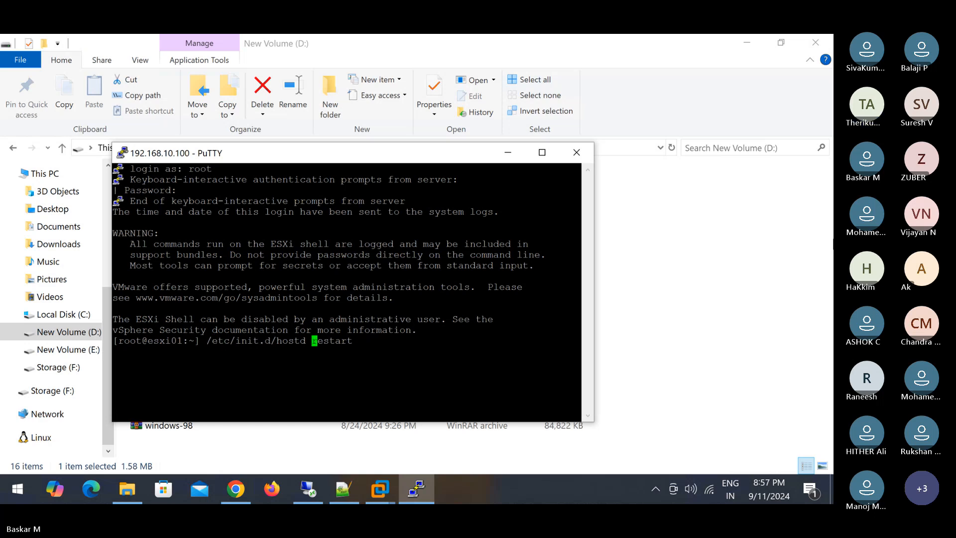
key(BackSpace)
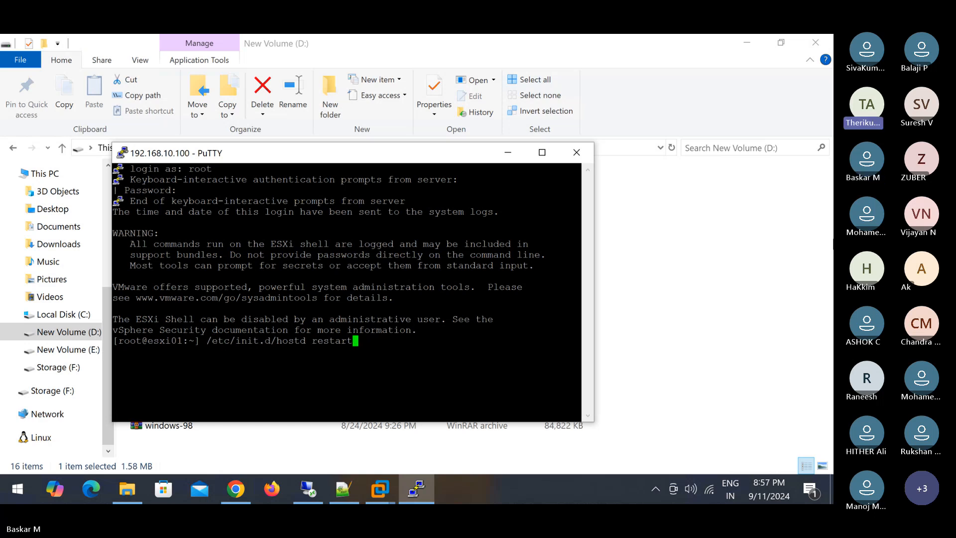
key(BackSpace)
text(t)
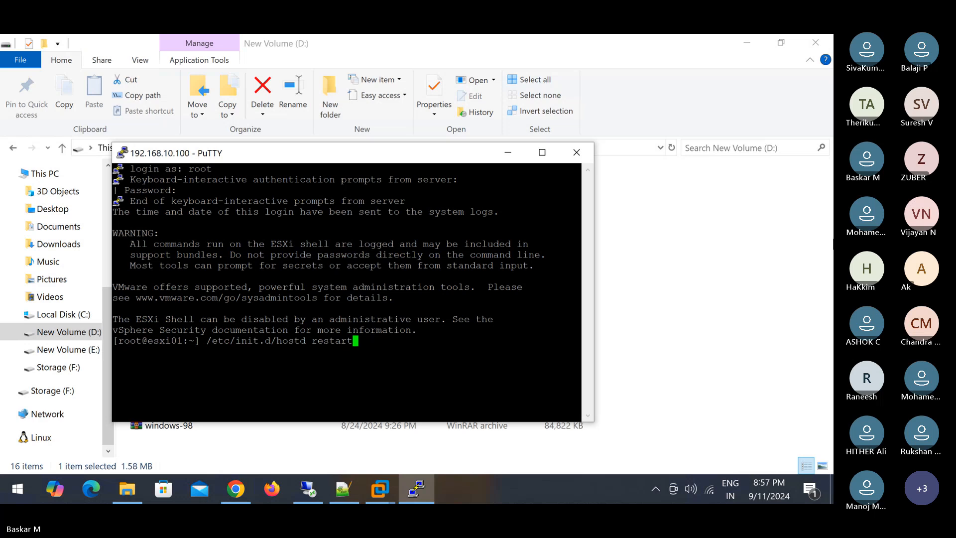
key(Return)
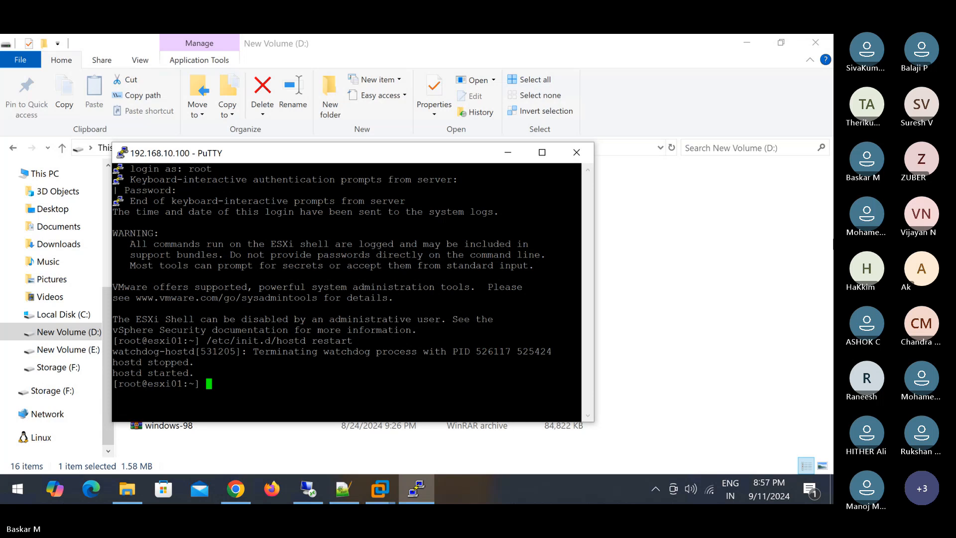
key(Up)
- Edit the recalled command into '/etc/init.d/vpxa restart' and run it, then complete 'services.sh'
key(Left)
key(Left)
key(Left)
key(Left)
key(Left)
key(Left)
key(Left)
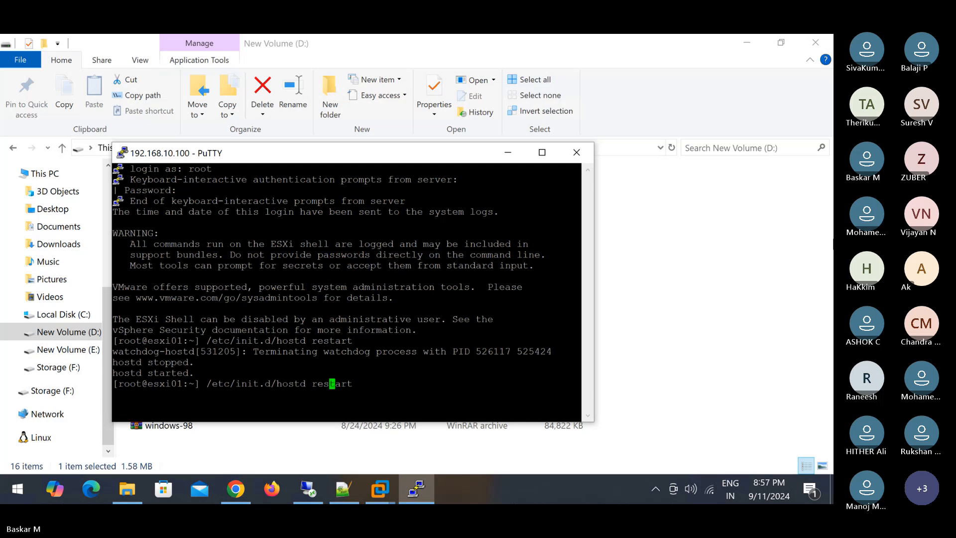
key(BackSpace)
key(BackSpace)
key(BackSpace)
key(BackSpace)
key(BackSpace)
key(BackSpace)
text(vpxa)
key(Return)
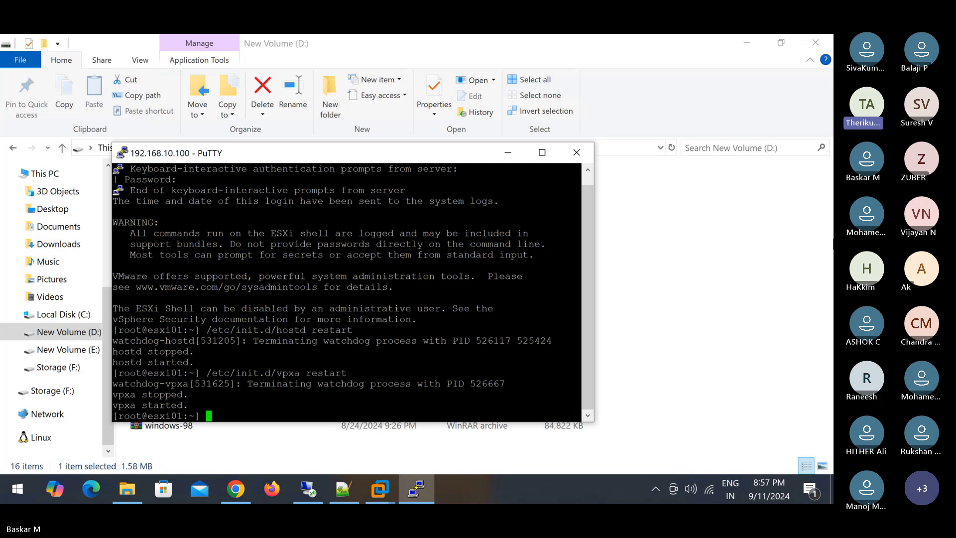
text(serv)
key(Tab)
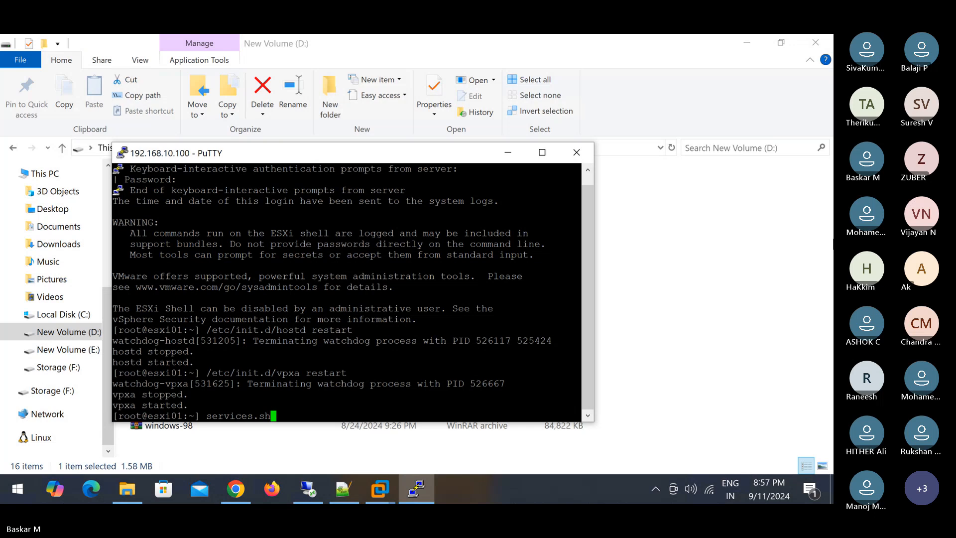
- Run services.sh for its usage, then 'services.sh restart' to restart all management agents
key(Return)
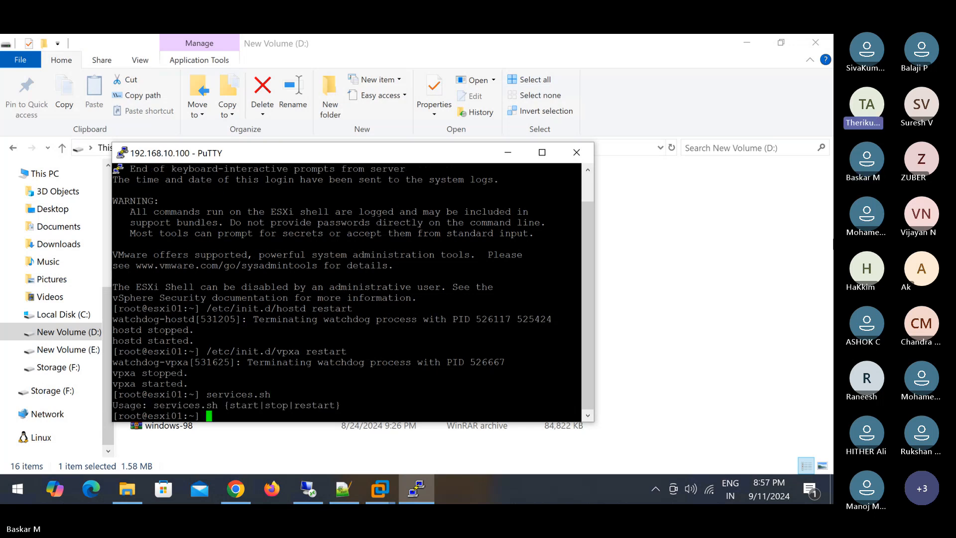
key(Up)
text(restart)
key(Return)
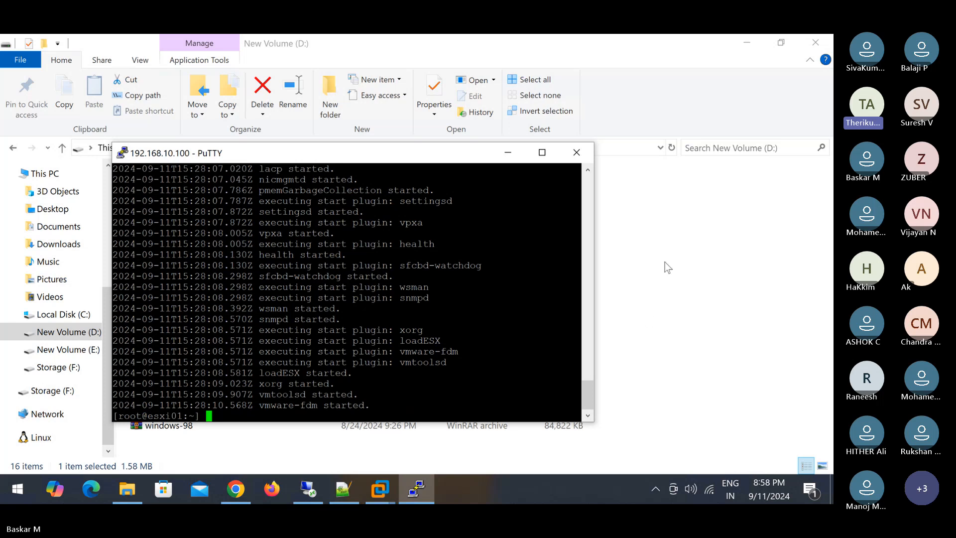
- Scroll through the services.sh restart output to review each daemon stopping and starting
scroll(318, 388, up, 20)
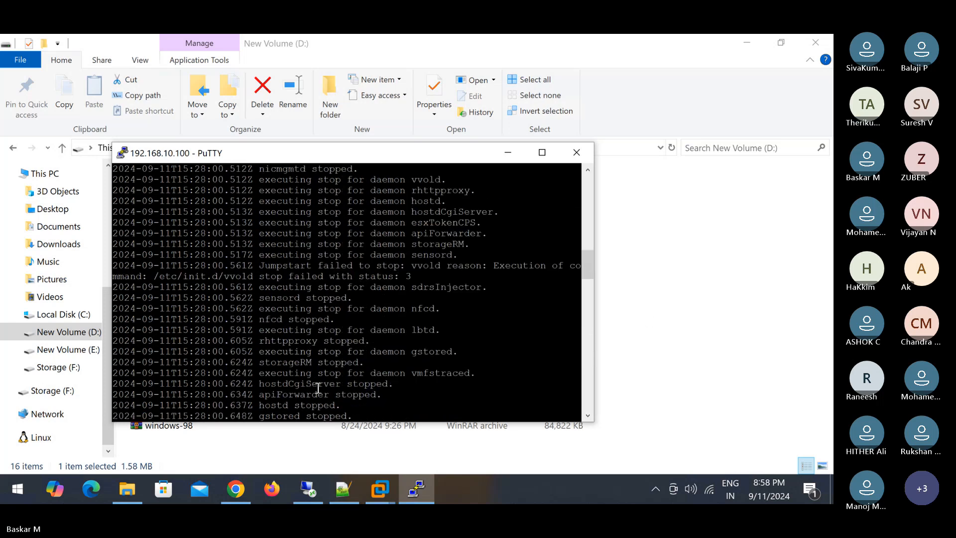
scroll(318, 387, up, 1)
scroll(318, 388, down, 12)
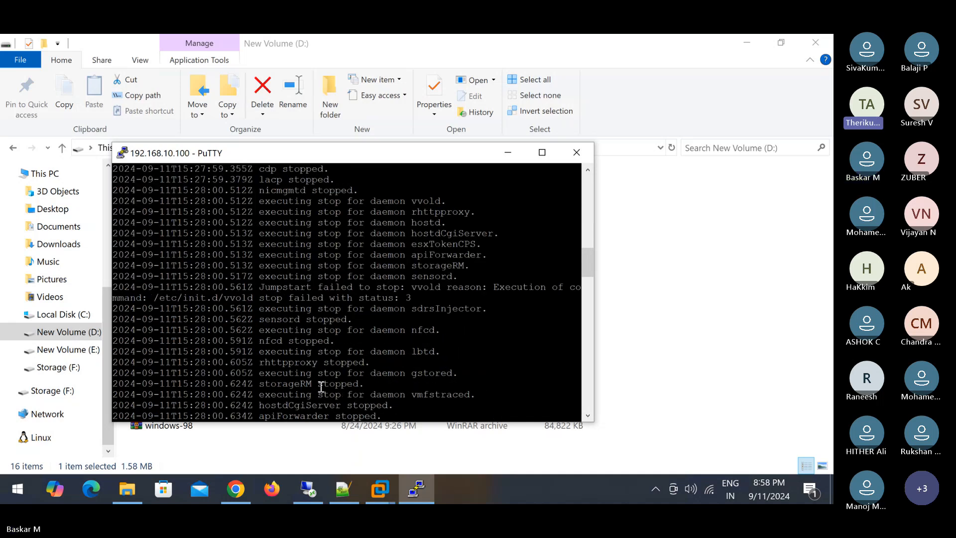
scroll(318, 388, down, 15)
scroll(321, 386, down, 10)
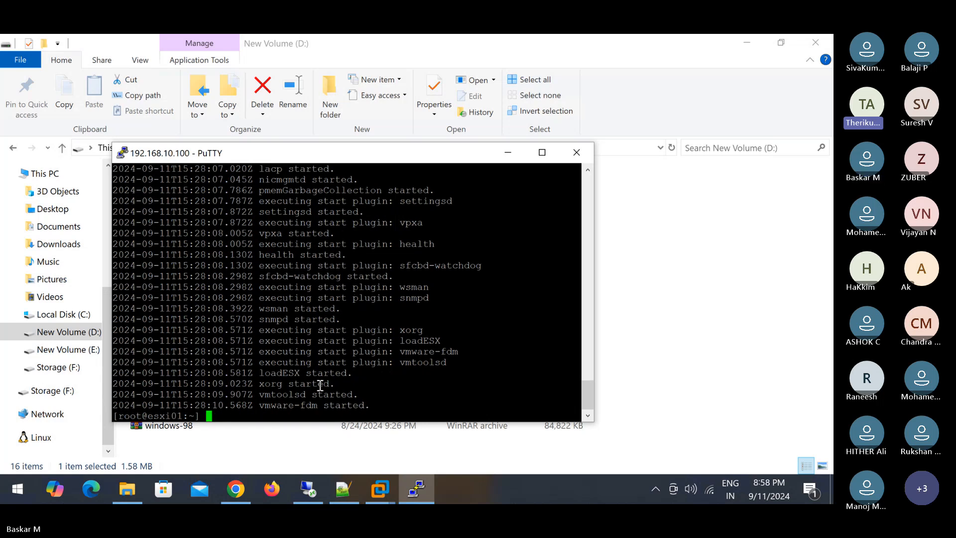
scroll(320, 385, up, 4)
scroll(320, 385, up, 20)
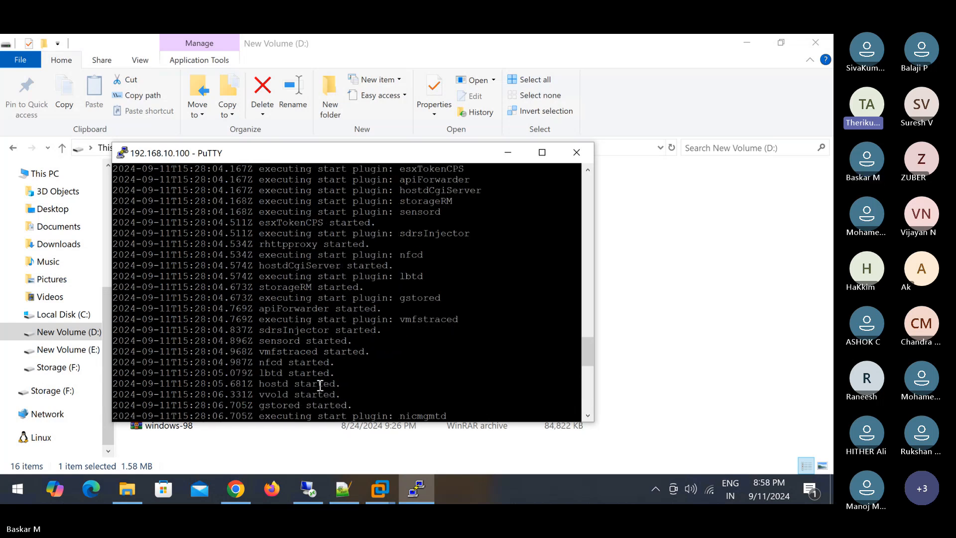
scroll(320, 386, down, 20)
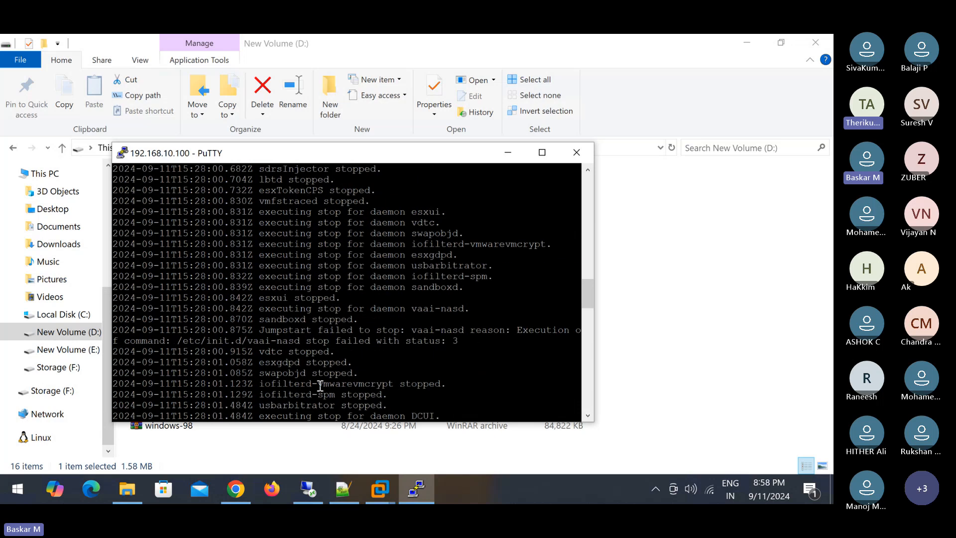
- Bring up the HP-Cluster summary in vSphere Client in Chrome
click(244, 501)
click(280, 55)
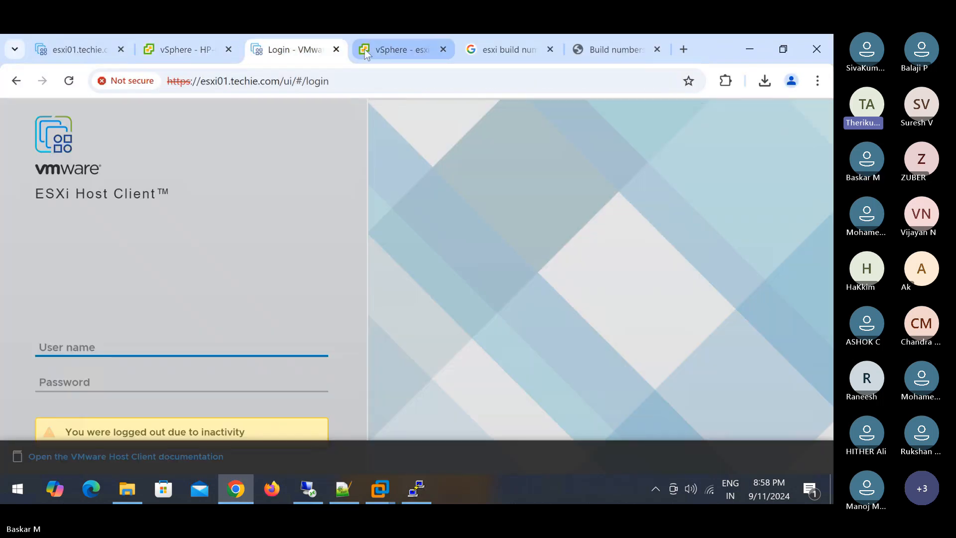
click(396, 49)
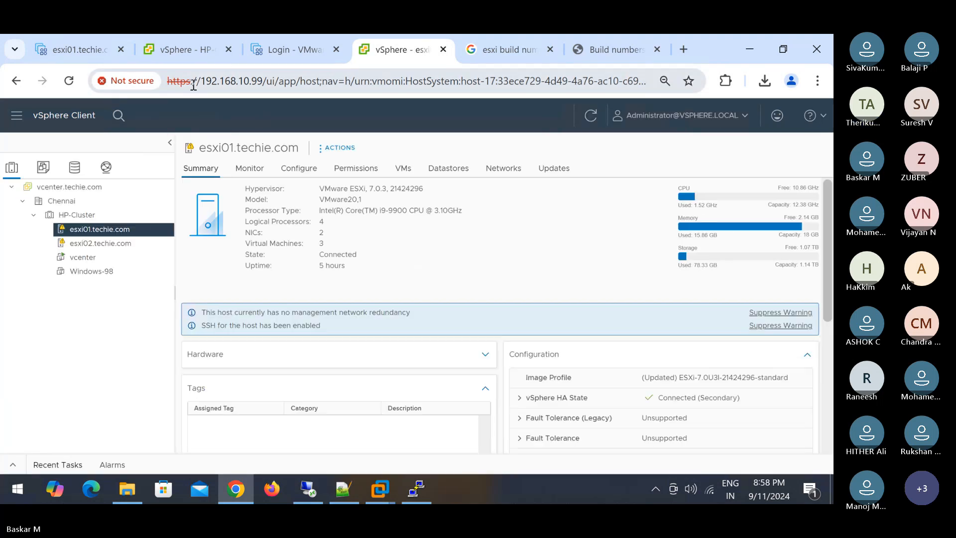
click(198, 55)
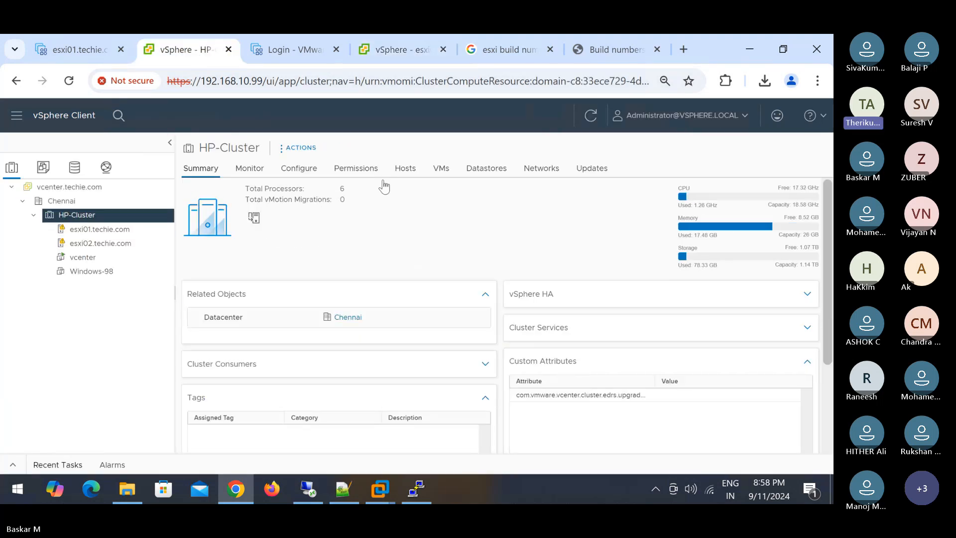
- Confirm Recent Tasks and Alarms are empty, collapse the panel, and minimise the remote desktop
click(15, 465)
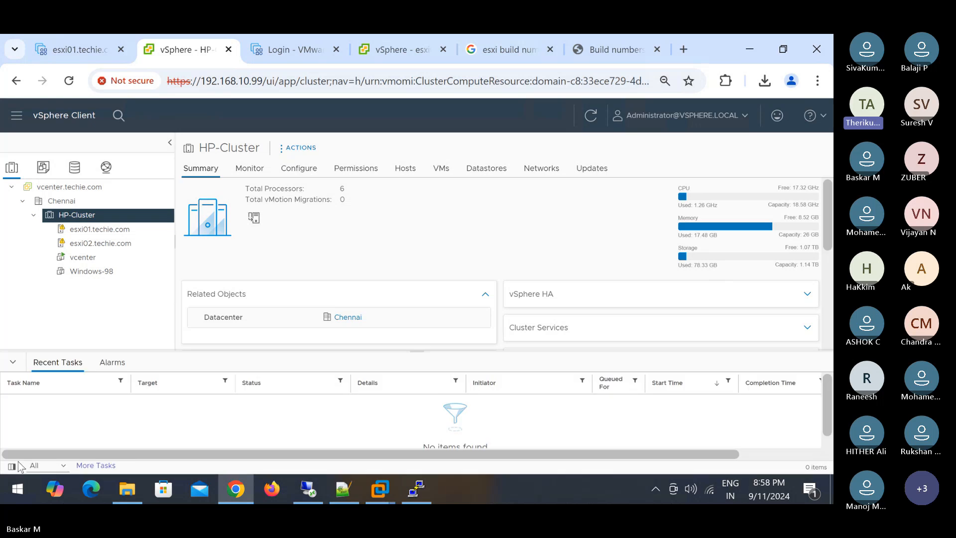
click(112, 366)
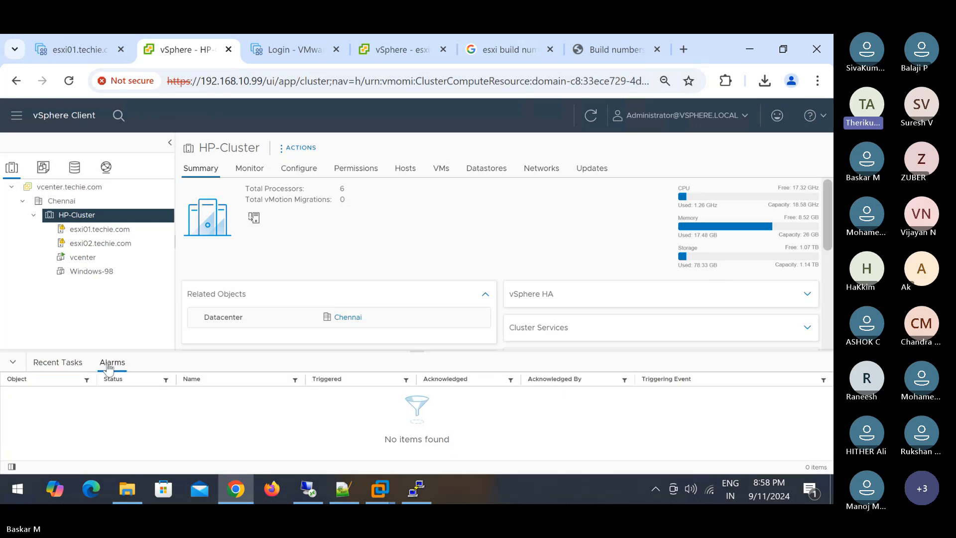
click(80, 366)
click(14, 363)
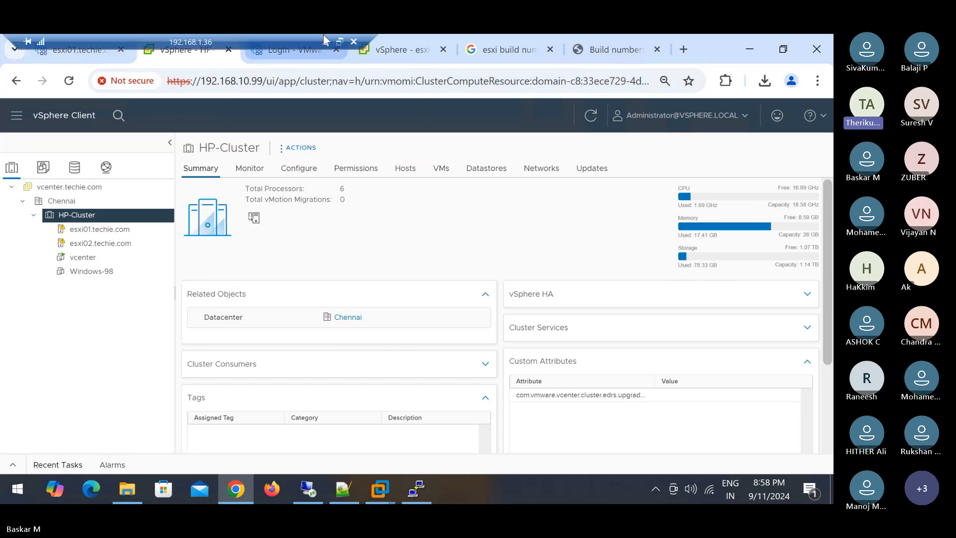
click(326, 42)
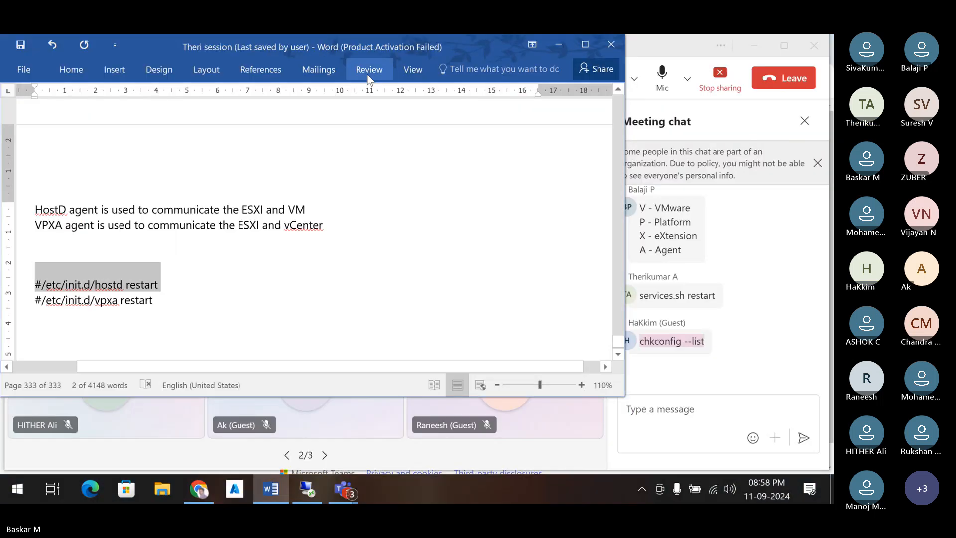
- Copy the 'chkconfig --list' message from the Teams meeting chat
click(706, 346)
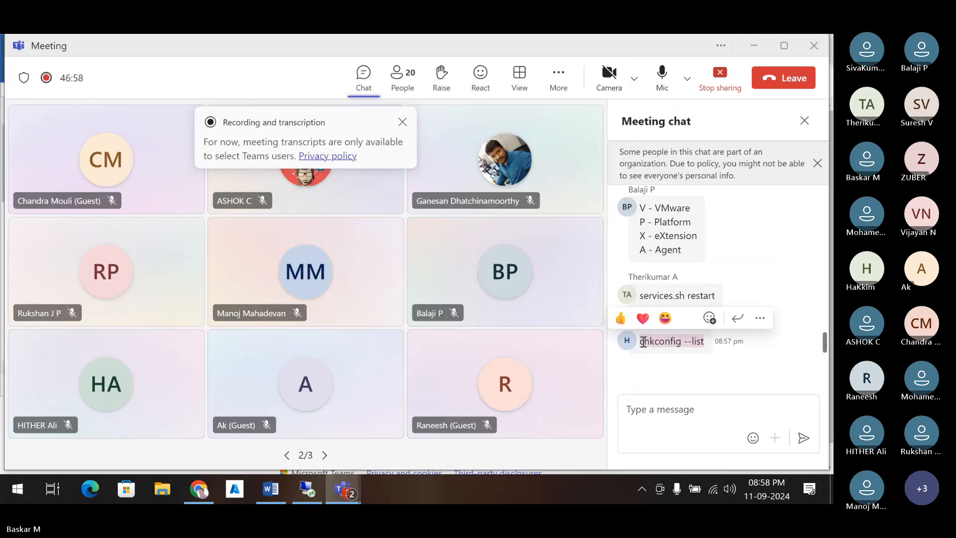
drag(643, 342, 706, 344)
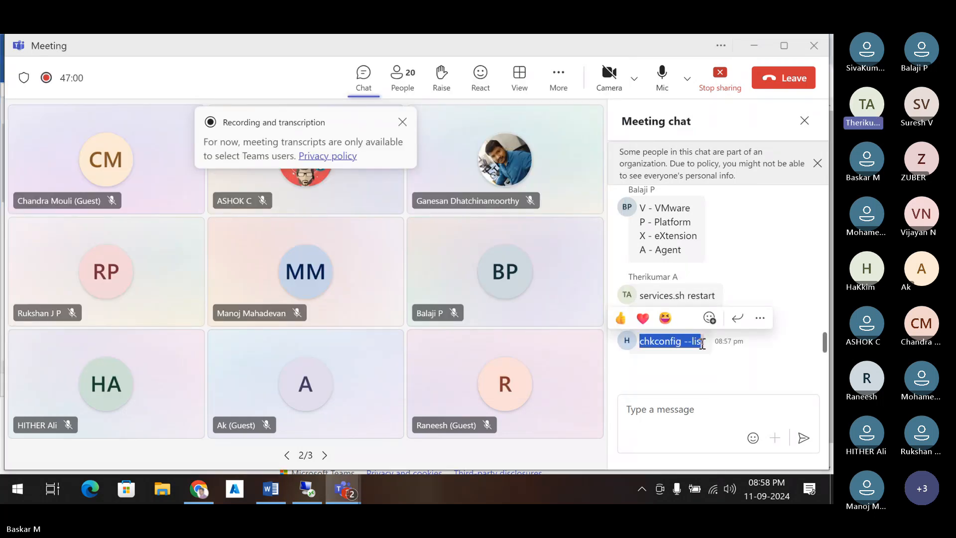
right_click(683, 342)
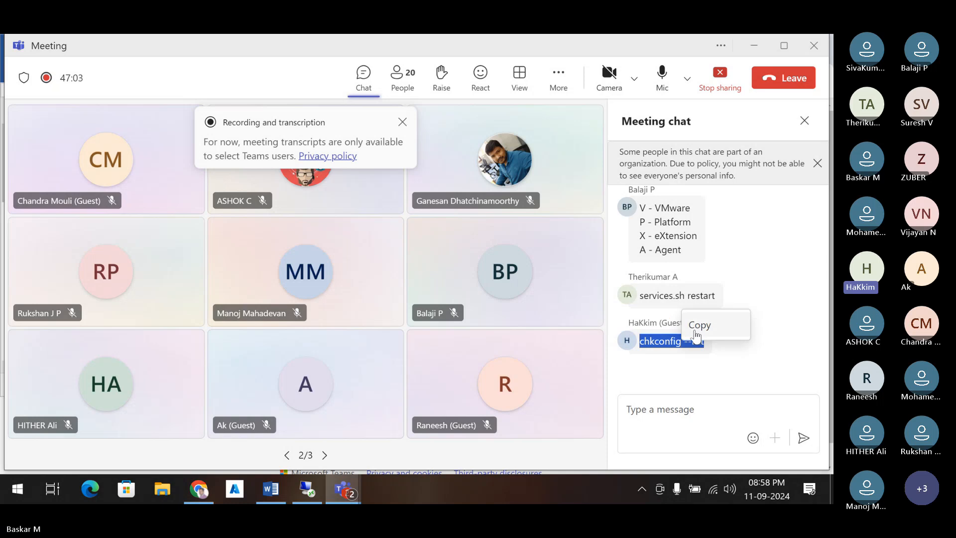
click(700, 324)
click(683, 371)
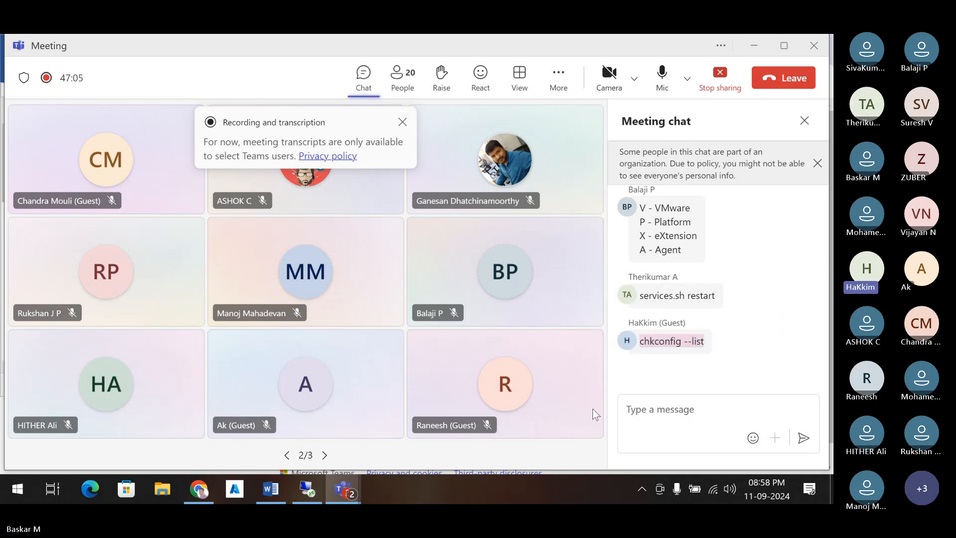
- Add blank prompt lines in the esxi01 PuTTY session, then minimise the remote desktop
click(312, 496)
click(420, 493)
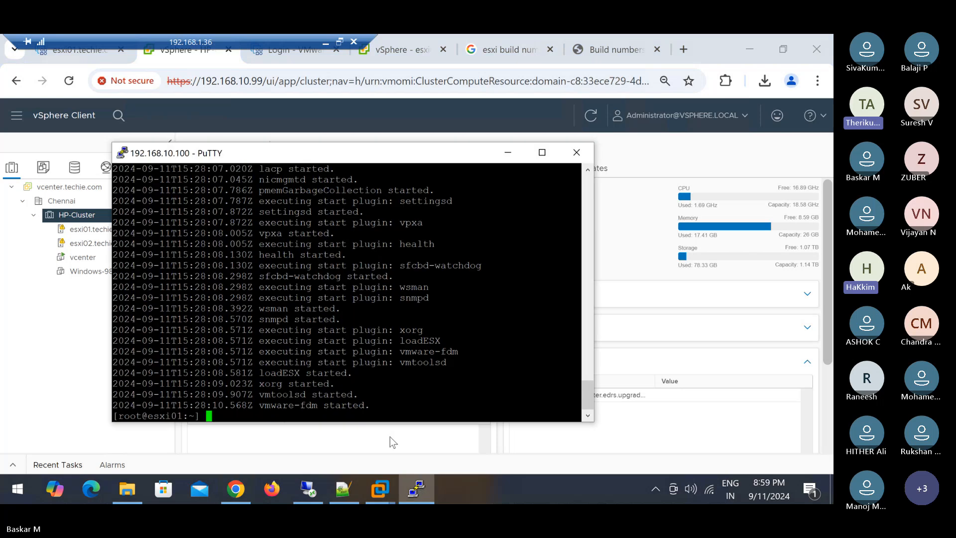
key(Return)
key(Return)
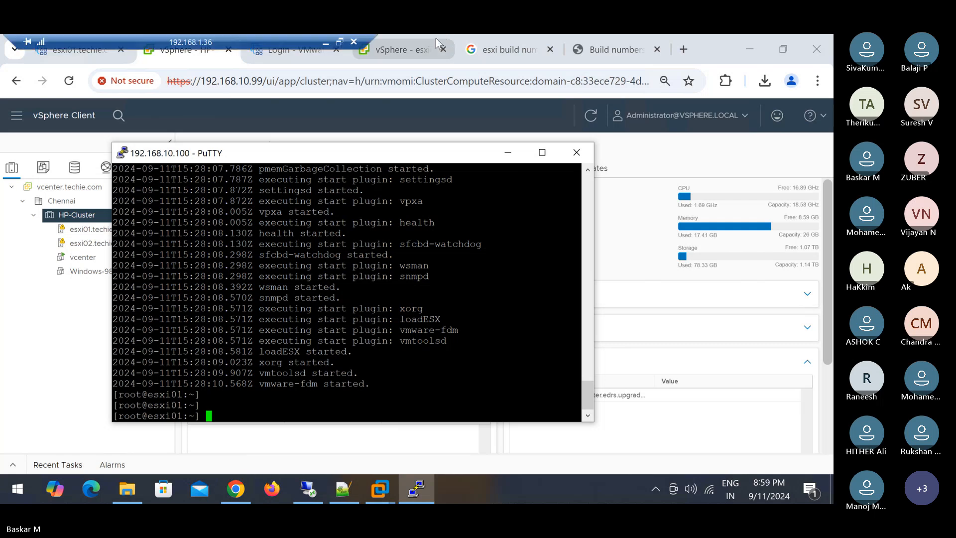
click(326, 44)
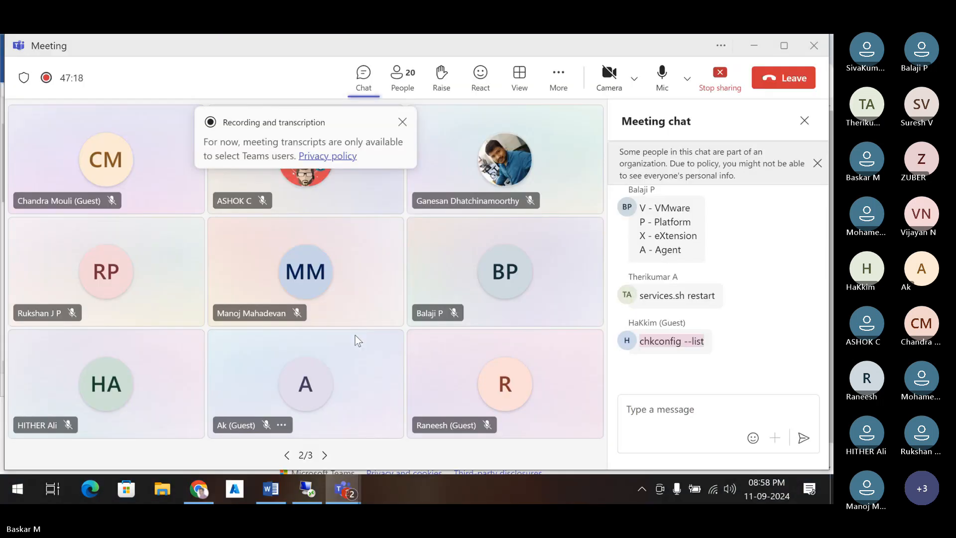
- Paste 'chkconfig --list' into the Word notes below the restart lines, then paste it at PuTTY's prompt
click(271, 489)
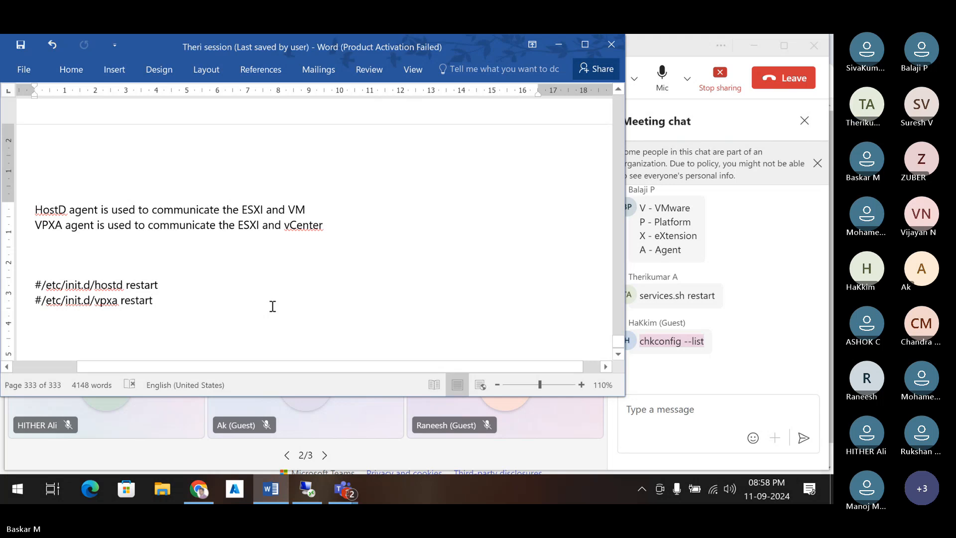
key(Return)
key(Return)
key(Return)
key(Return)
key(ctrl+v)
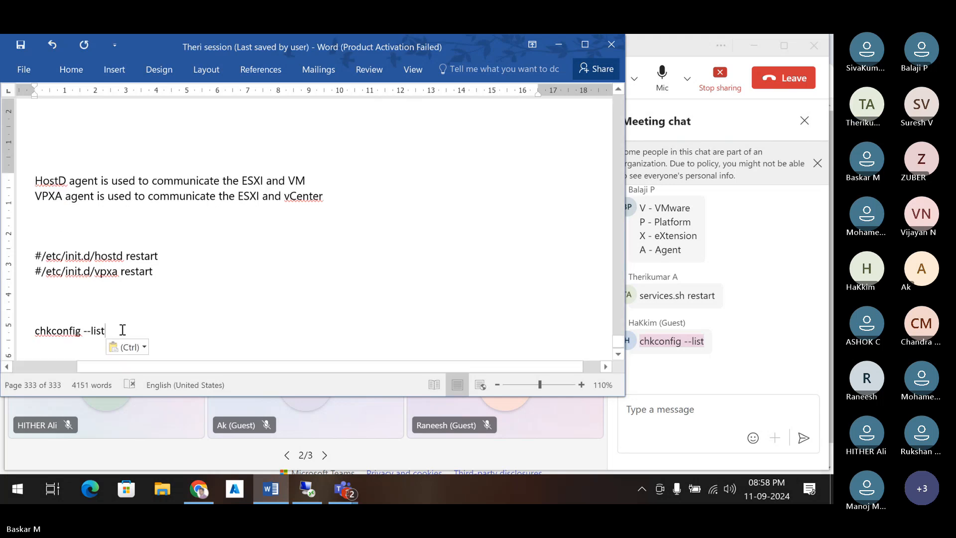
drag(122, 330, 42, 334)
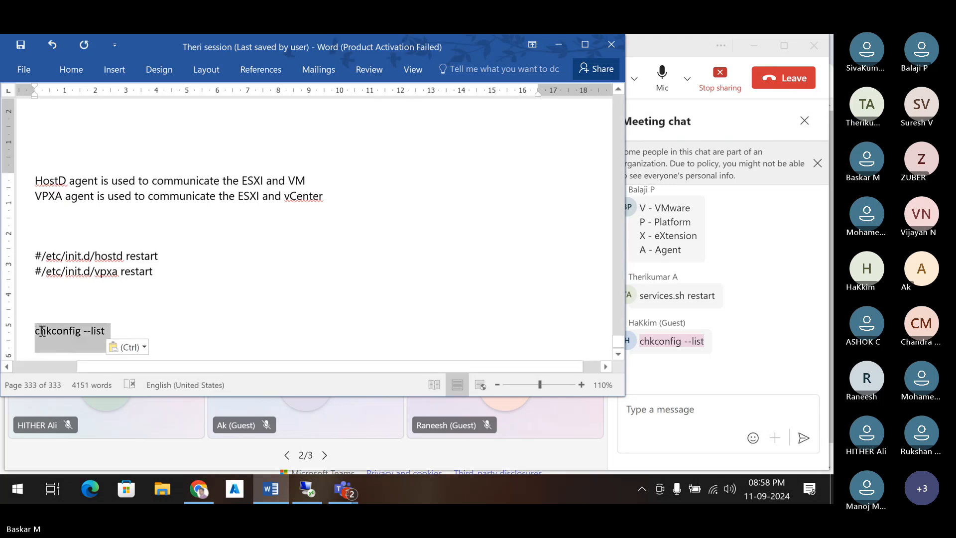
right_click(70, 330)
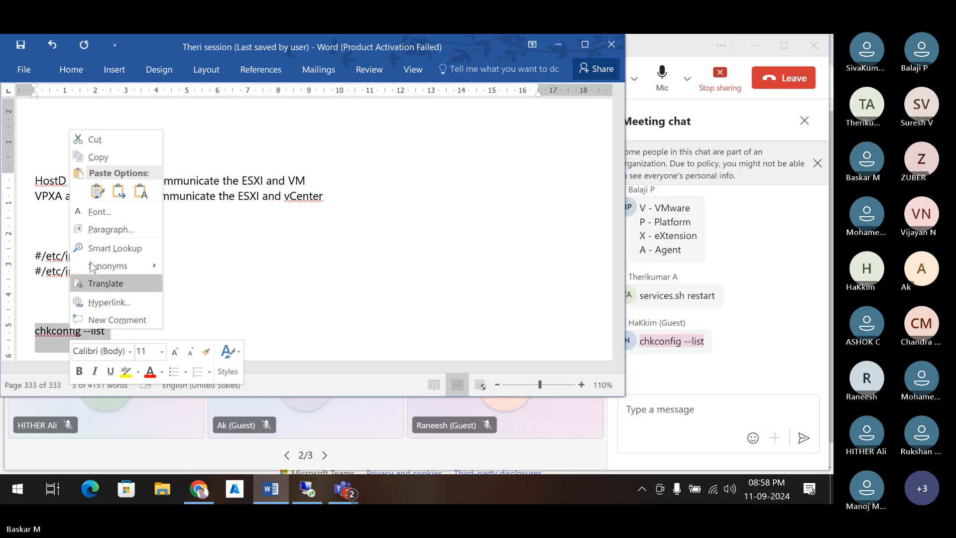
click(98, 157)
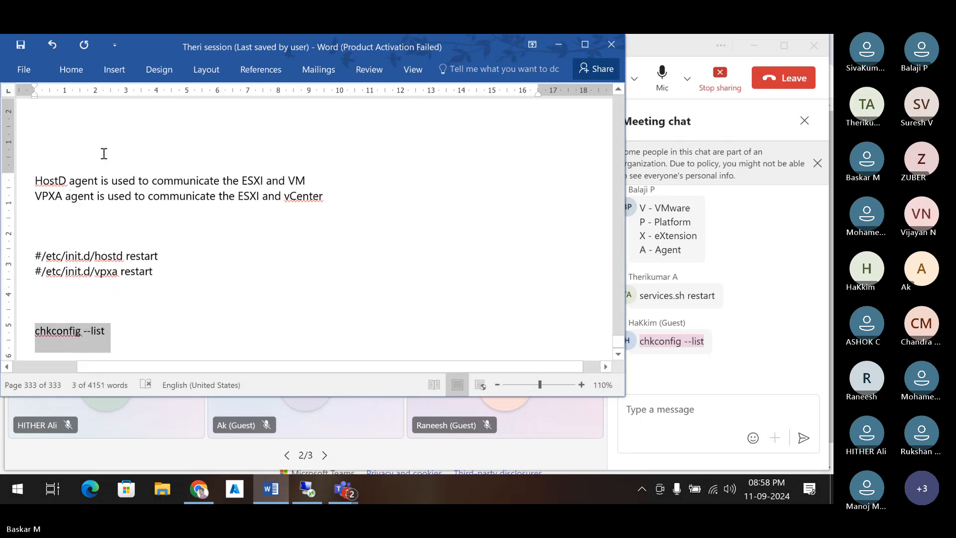
click(311, 498)
right_click(278, 388)
- Run chkconfig --list at the esxi01 root prompt
key(Left)
key(Left)
key(Left)
key(Left)
key(Left)
key(Left)
key(Left)
key(Left)
key(Left)
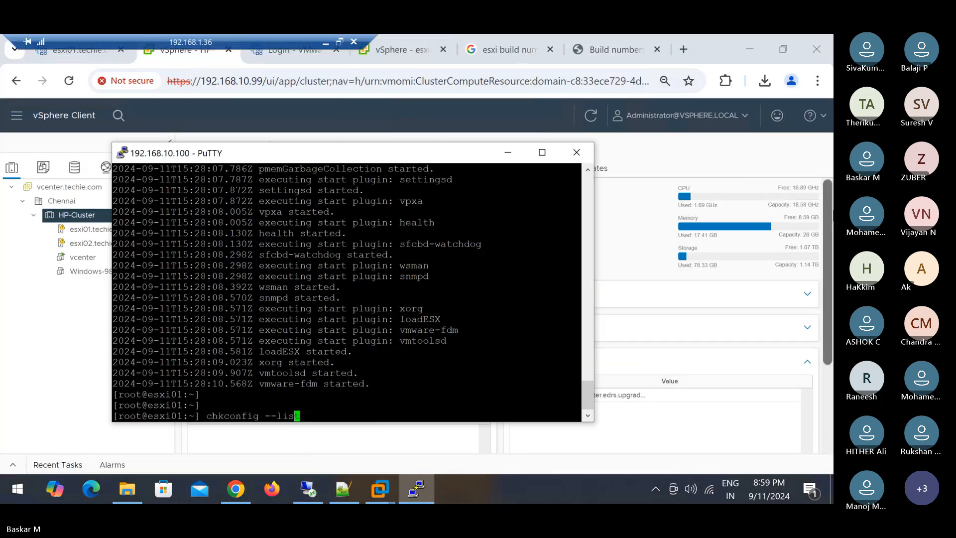
key(Left)
key(Left)
key(Left)
key(Left)
key(Left)
key(Left)
key(Left)
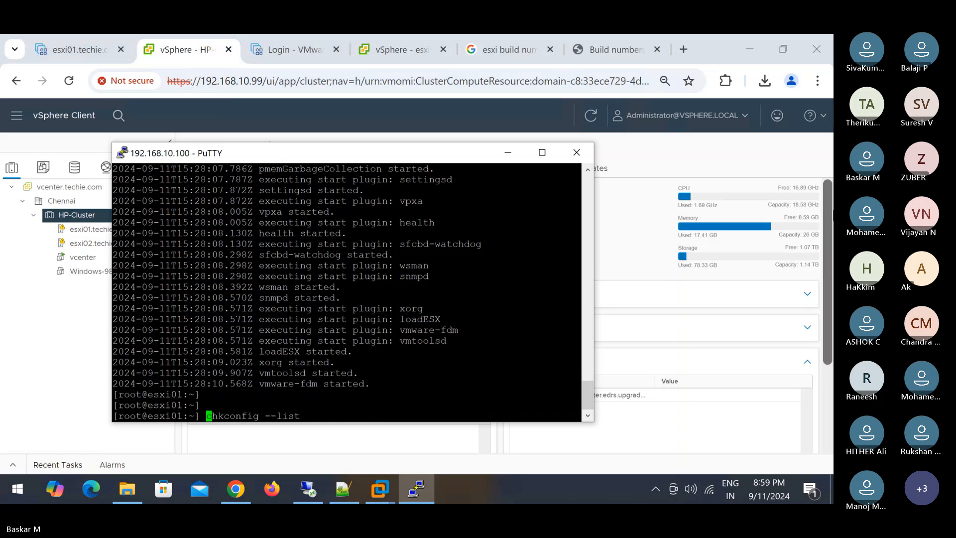
key(Return)
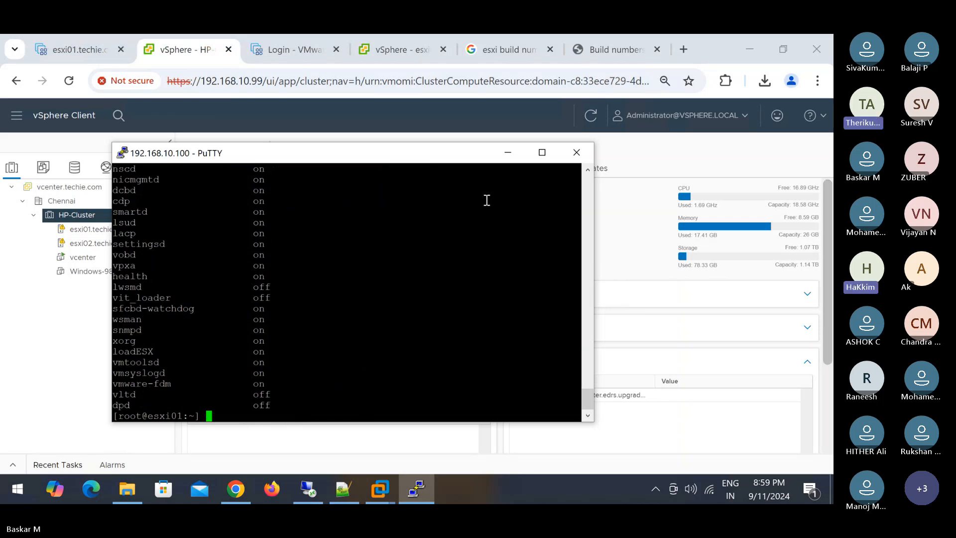
scroll(471, 235, up, 10)
scroll(472, 235, up, 4)
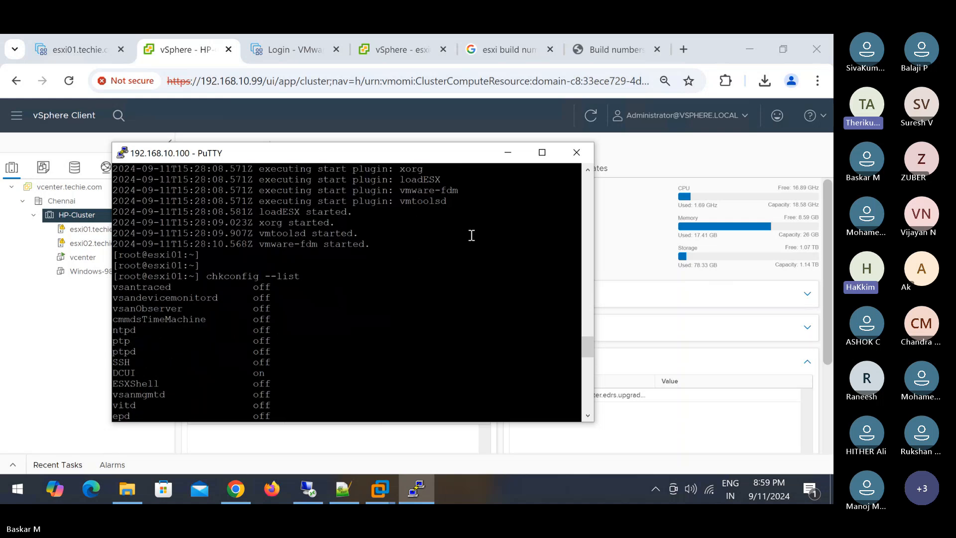
- Maximise the PuTTY window and scroll through the service on/off list
click(543, 152)
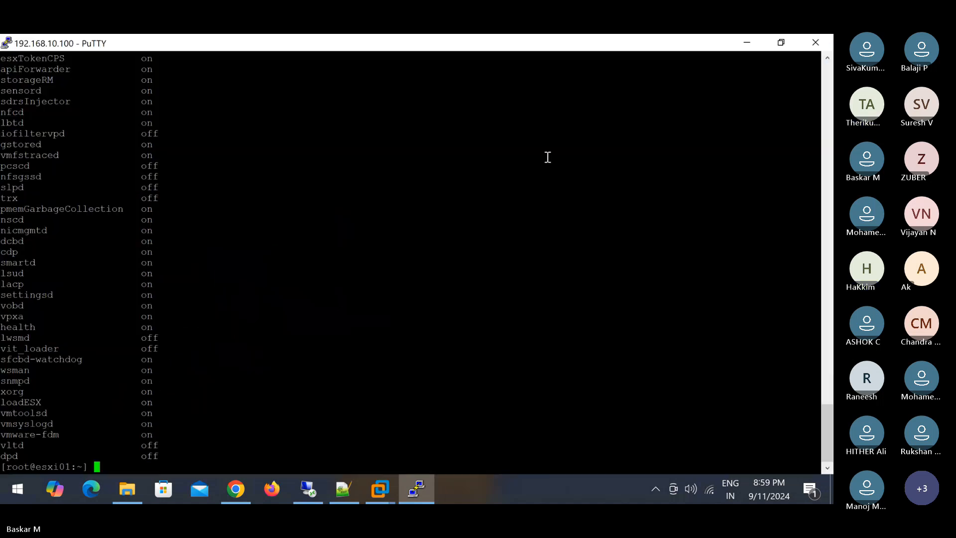
scroll(204, 228, up, 15)
scroll(204, 228, down, 5)
scroll(205, 227, down, 6)
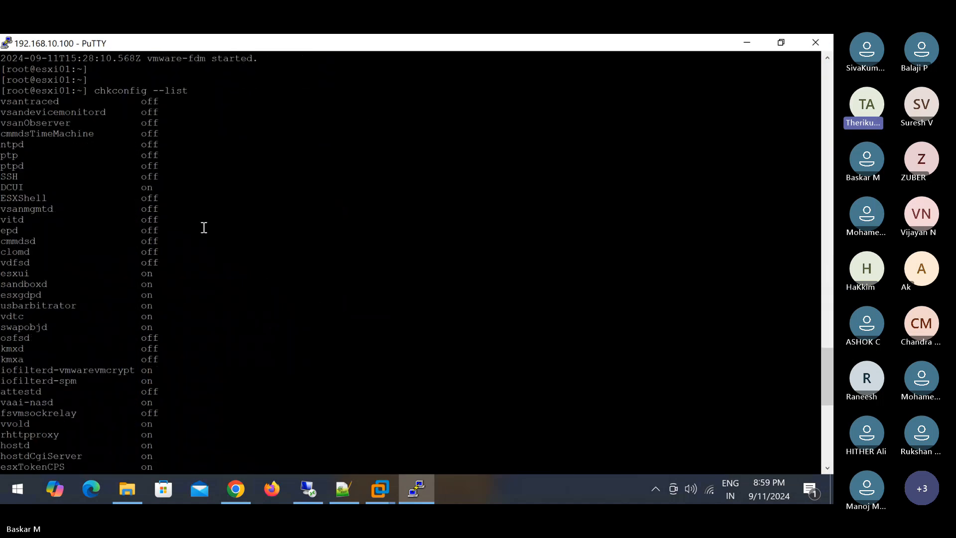
drag(7, 101, 171, 155)
click(187, 90)
- Highlight the ptpd-to-SSH rows and the SSH off line to show SSH is disabled
drag(159, 178, 2, 178)
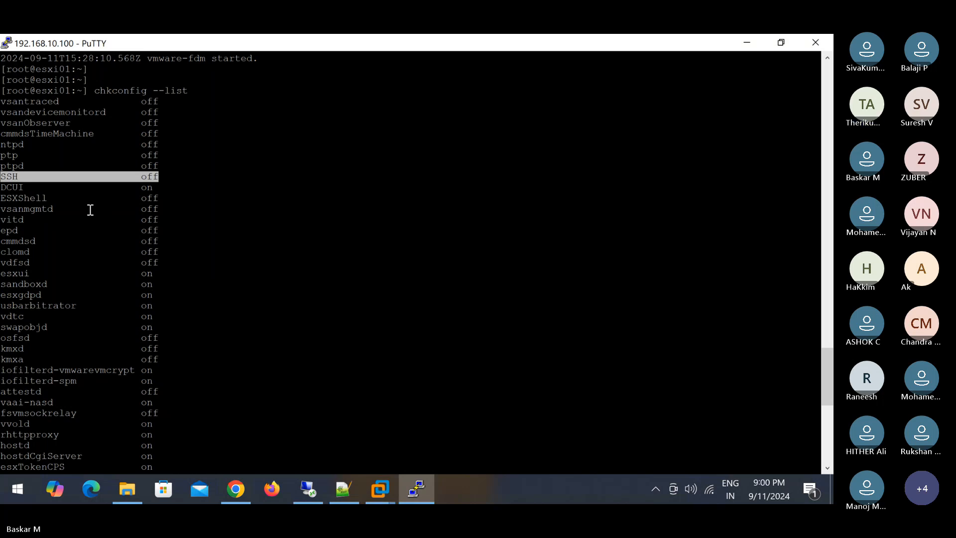
scroll(91, 210, down, 2)
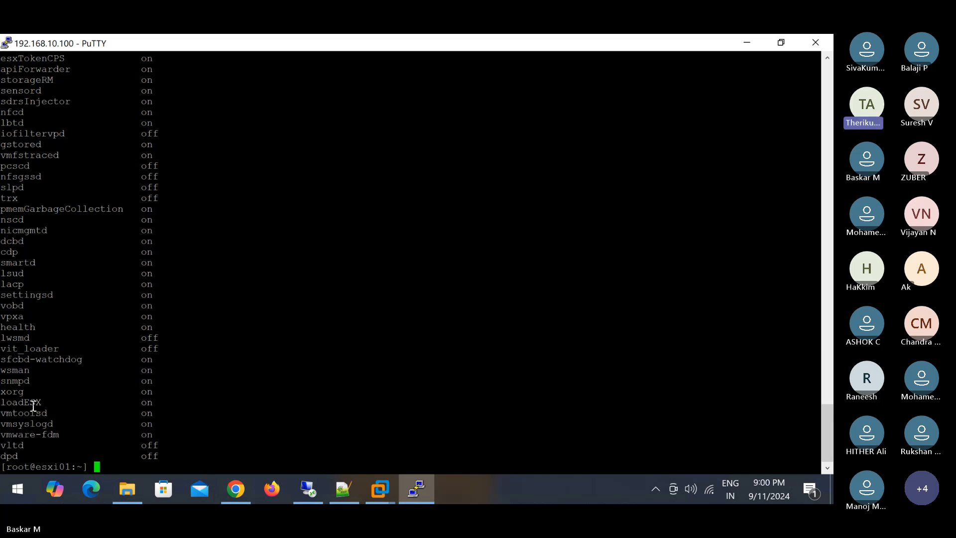
scroll(64, 377, up, 20)
triple_click(63, 377)
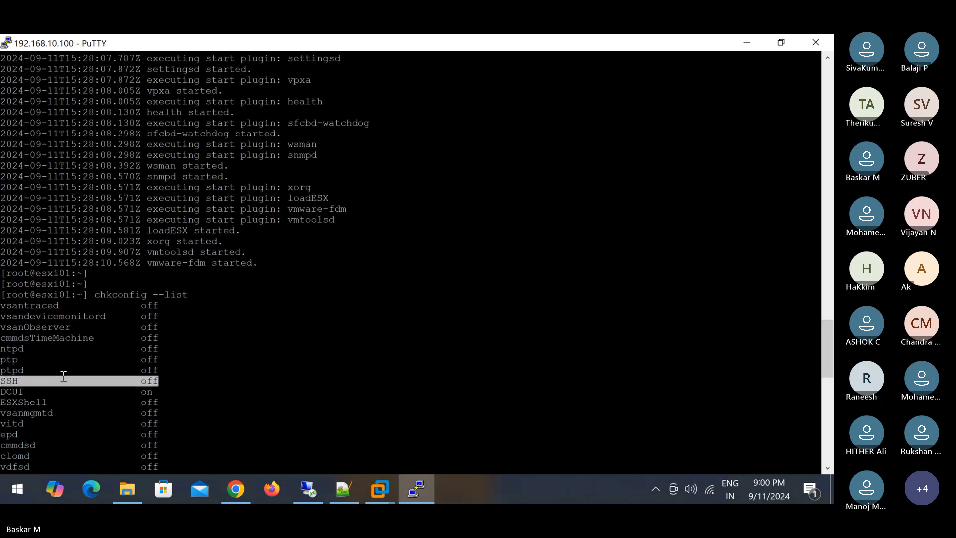
click(141, 294)
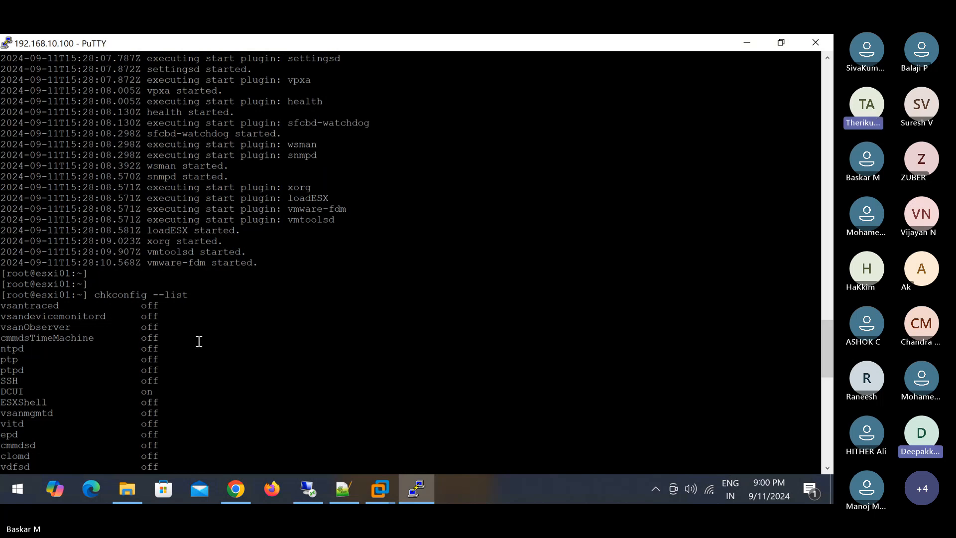
scroll(205, 341, down, 3)
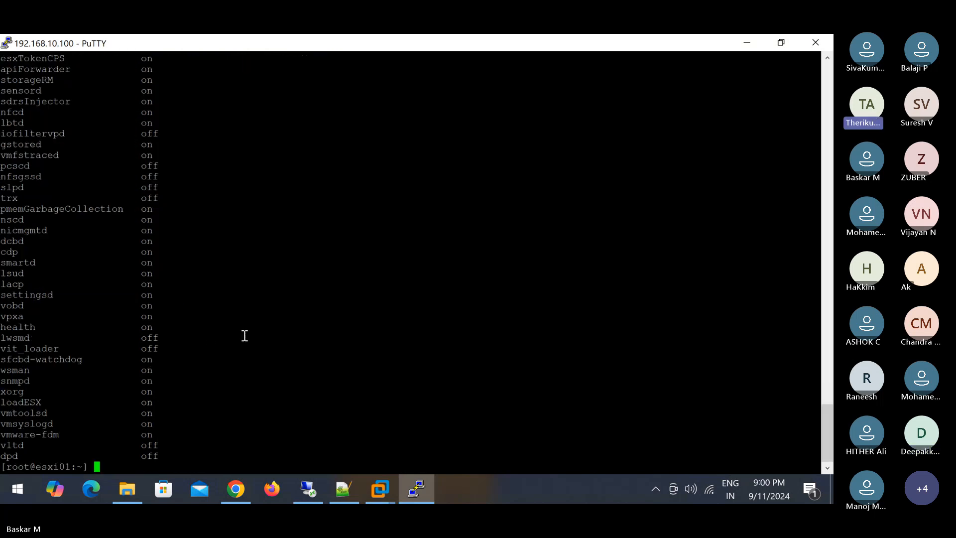
- Run services.sh to show its start/stop/restart usage, retry with ls, then clear the prompt
text(services.sh)
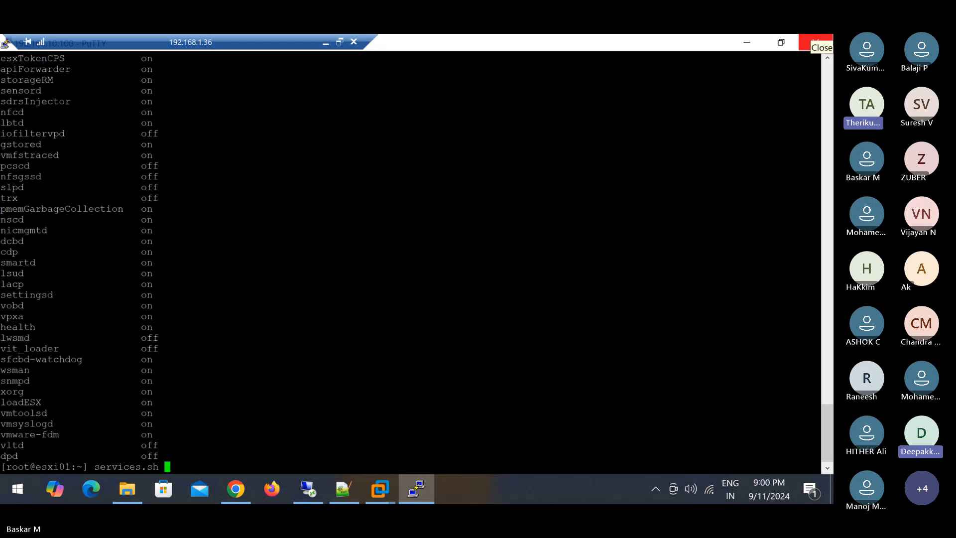
key(Return)
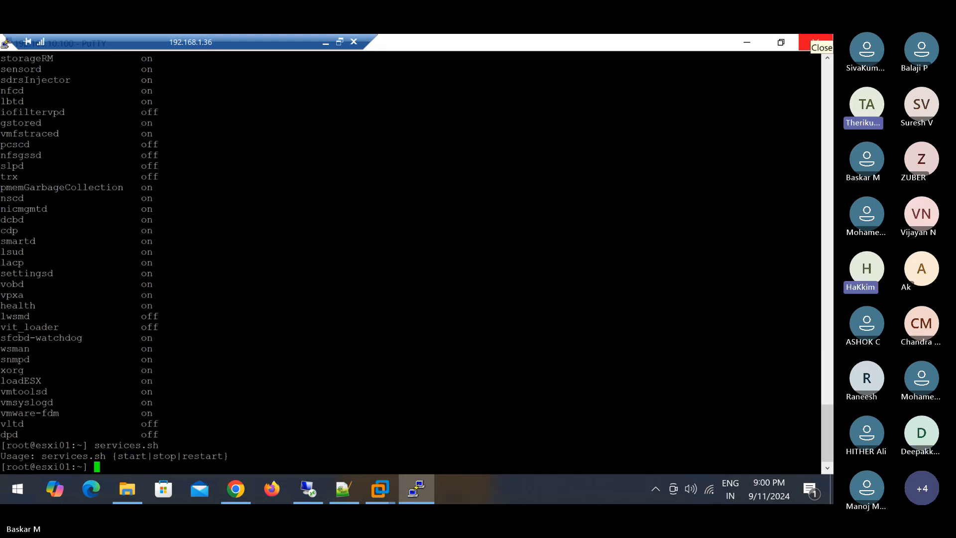
key(Up)
text(ls)
key(Return)
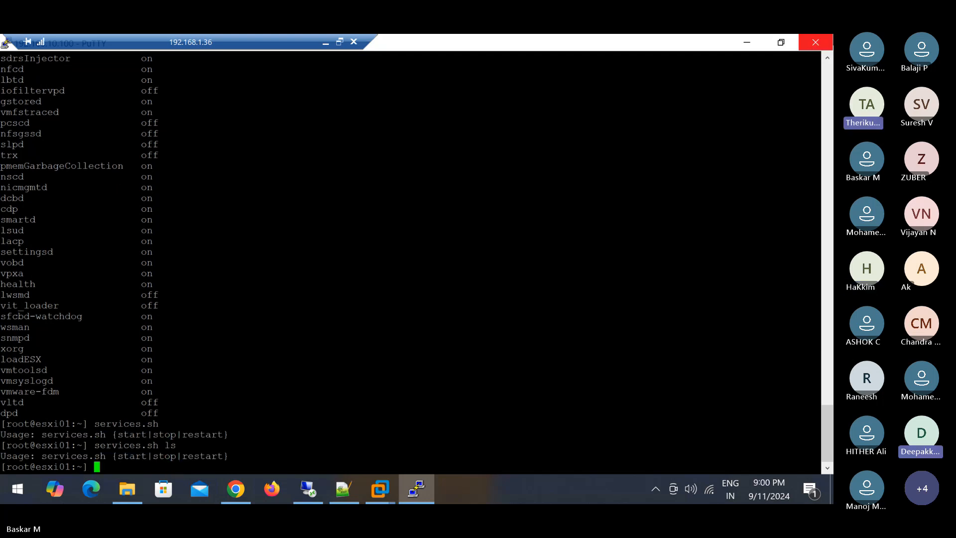
key(Up)
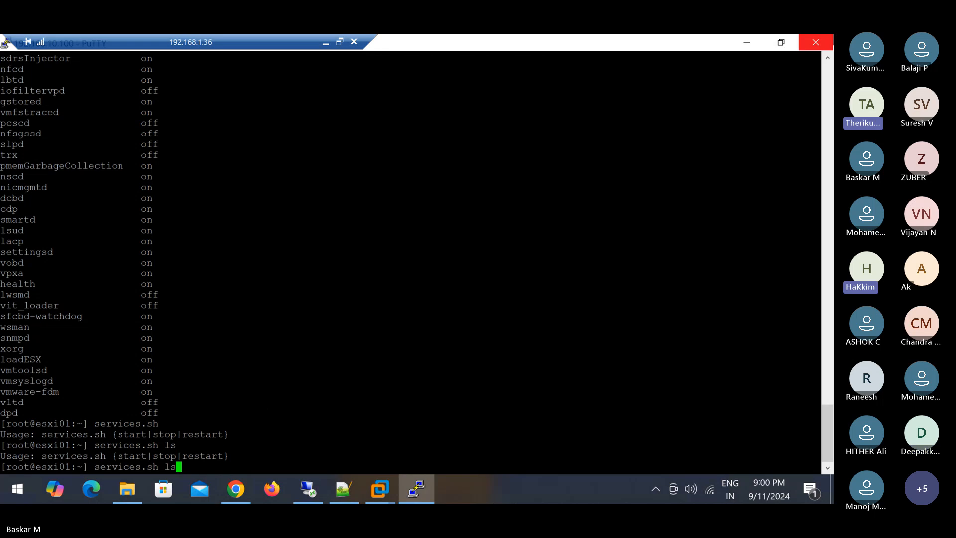
key(BackSpace)
key(BackSpace)
key(BackSpace)
key(BackSpace)
key(BackSpace)
key(BackSpace)
key(BackSpace)
key(BackSpace)
key(BackSpace)
key(BackSpace)
key(BackSpace)
key(BackSpace)
key(BackSpace)
key(BackSpace)
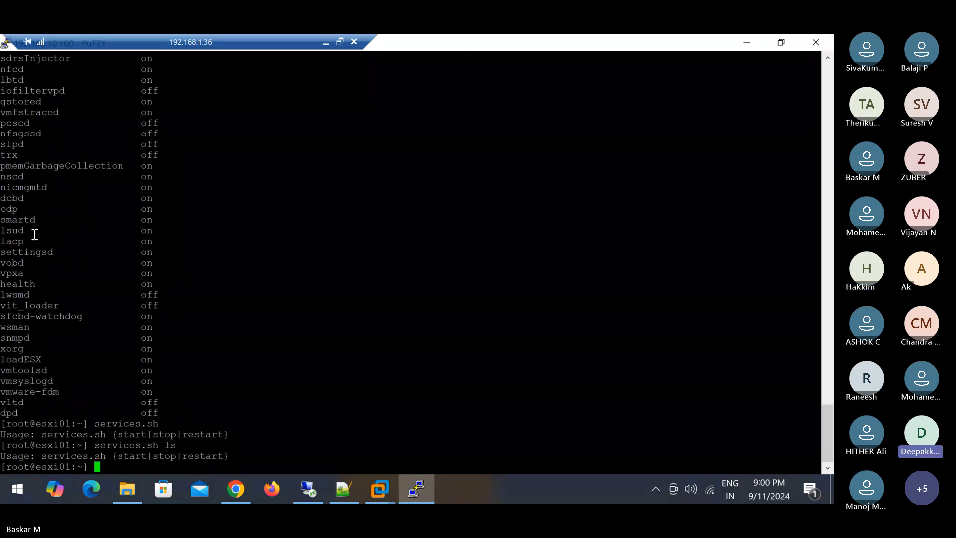
- Highlight the vpxa and hostd rows in the chkconfig list to show both are on
drag(4, 273, 167, 271)
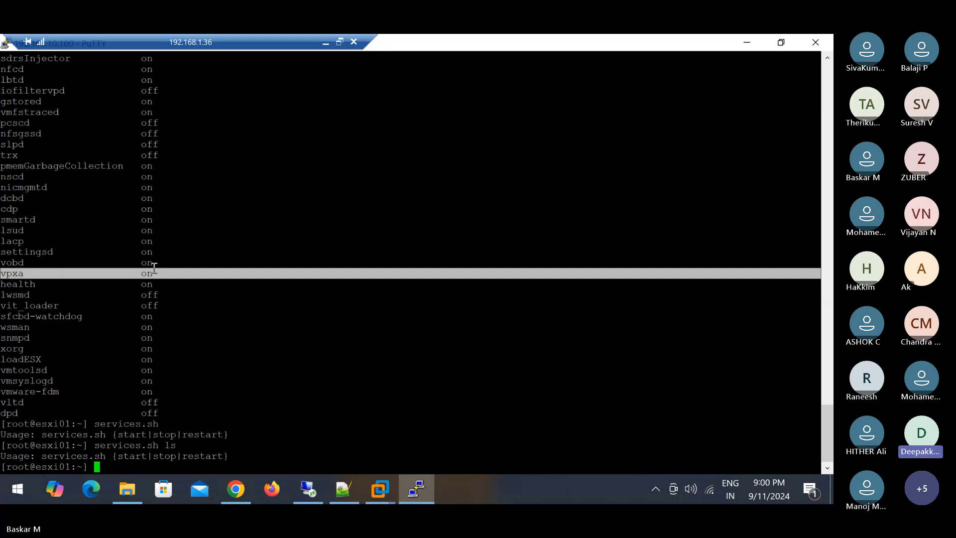
scroll(71, 222, up, 20)
scroll(70, 219, down, 6)
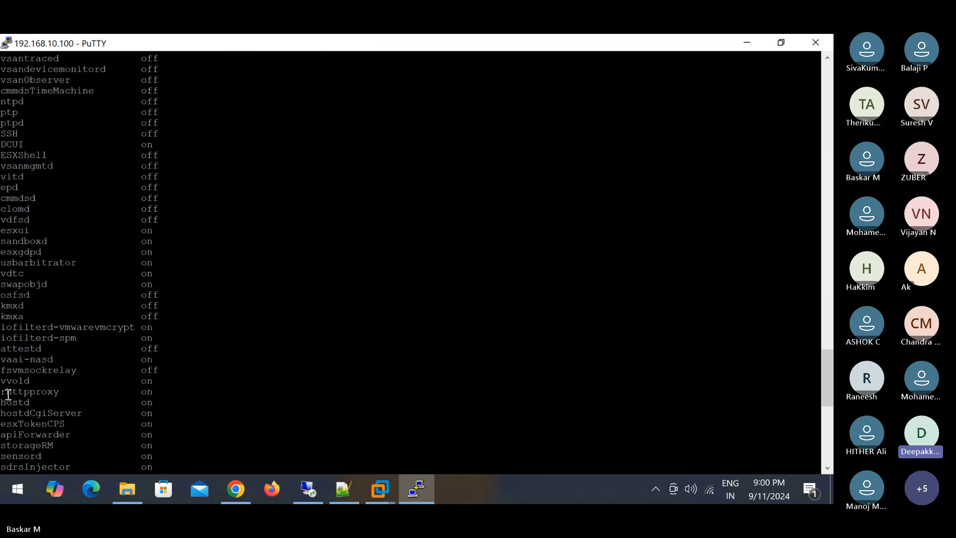
drag(2, 404, 162, 401)
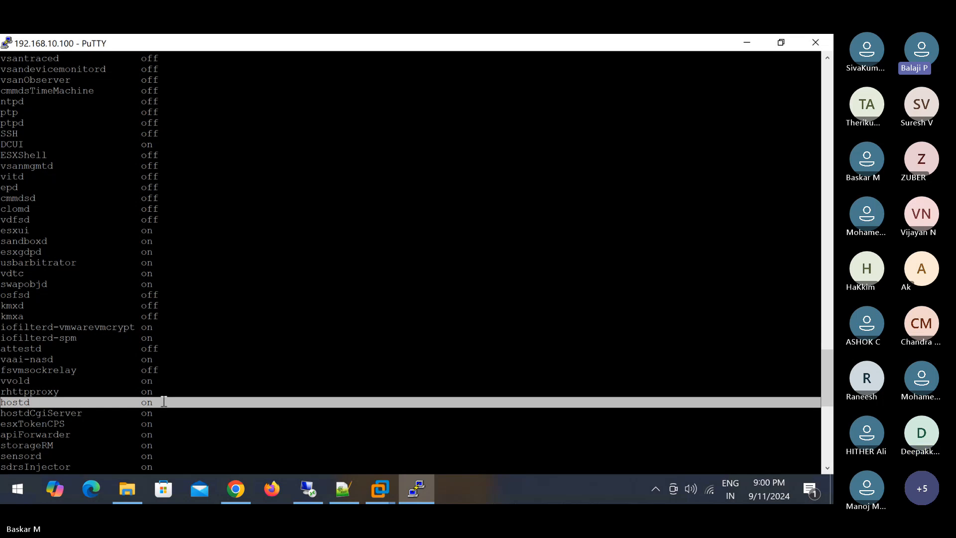
scroll(162, 359, down, 6)
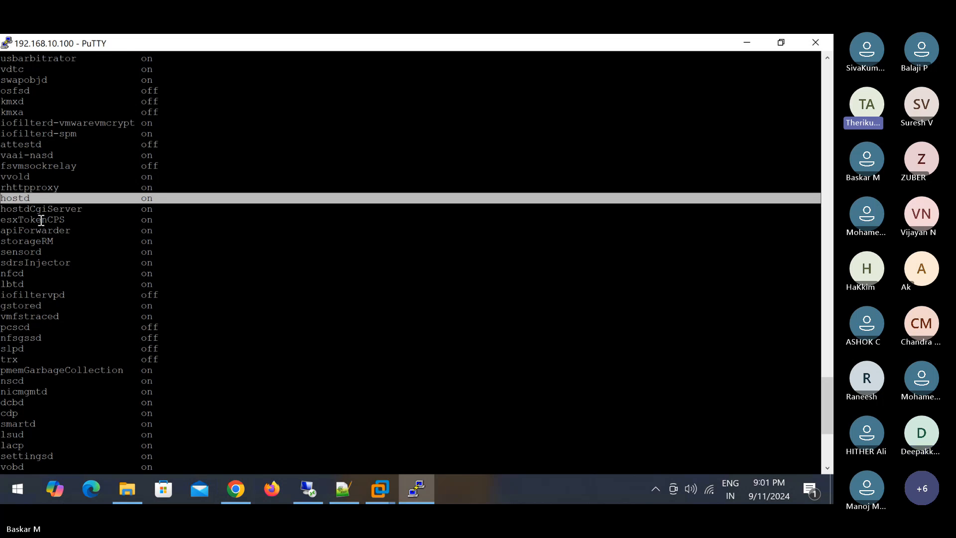
- Switch to the local Word notes and deselect the chkconfig --list line
mouse_move(181, 34)
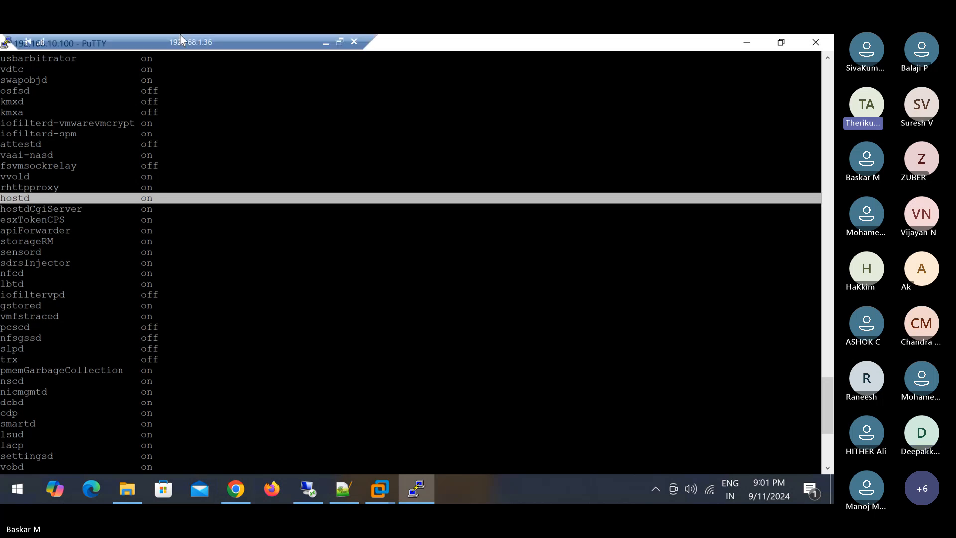
click(325, 43)
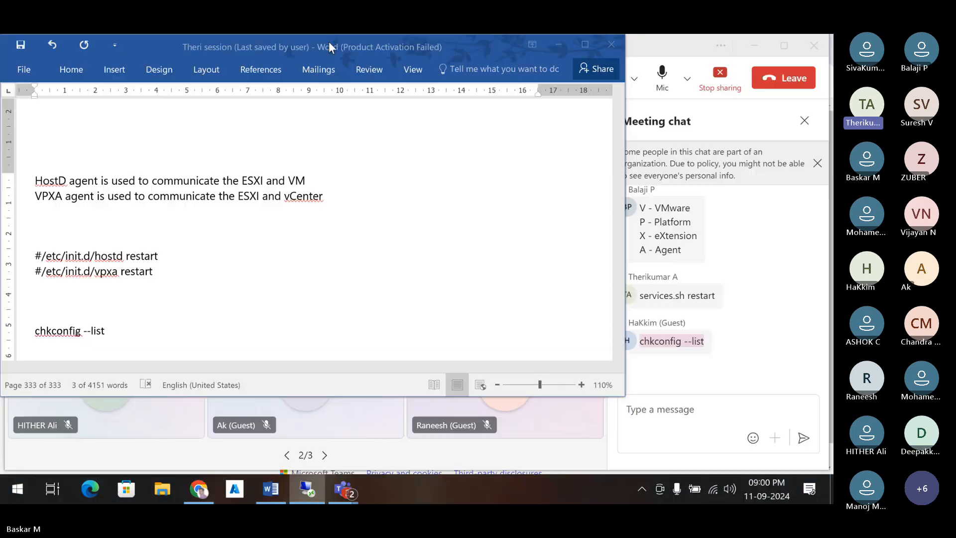
click(206, 330)
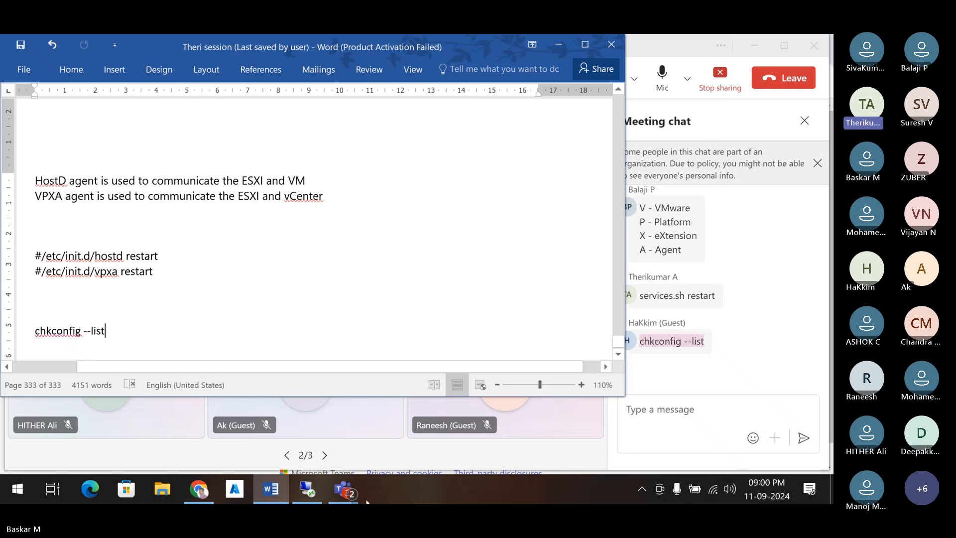
- Recall the services.sh restart command in the esxi01 shell and copy its prompt line
click(307, 488)
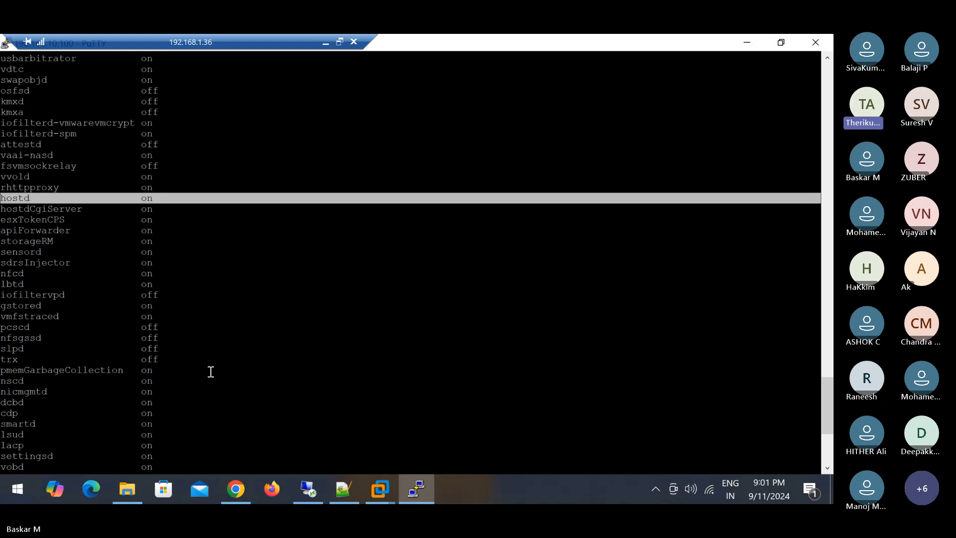
key(Up)
key(Up)
key(Up)
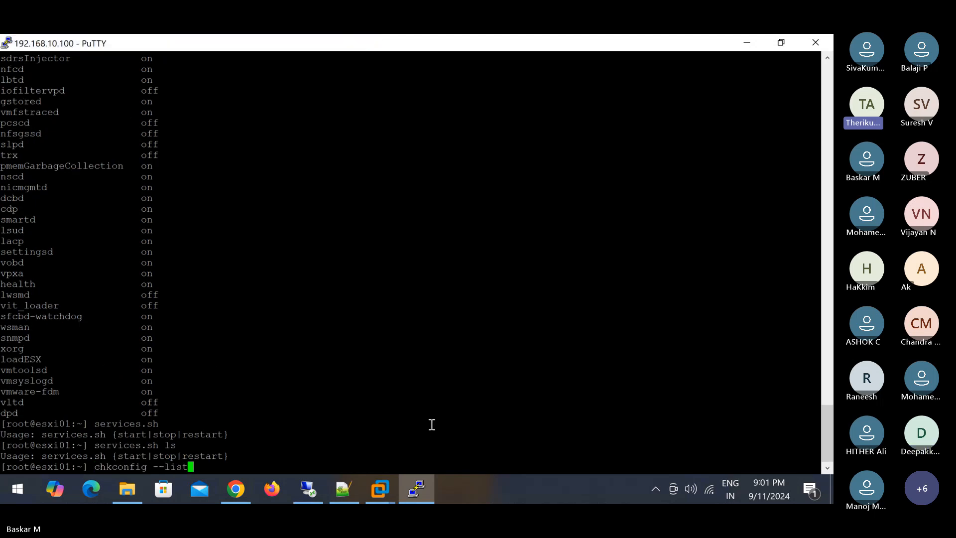
key(Up)
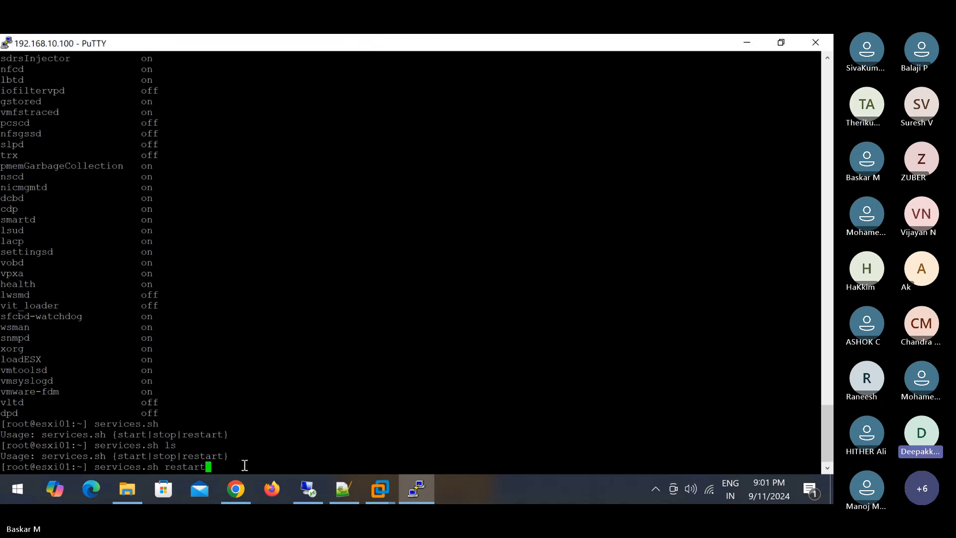
drag(235, 467, 2, 470)
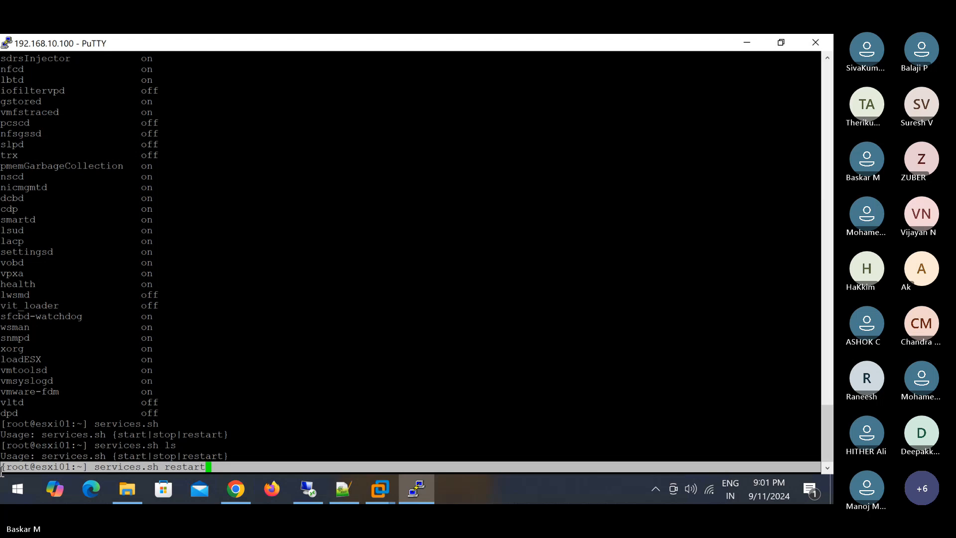
right_click(37, 456)
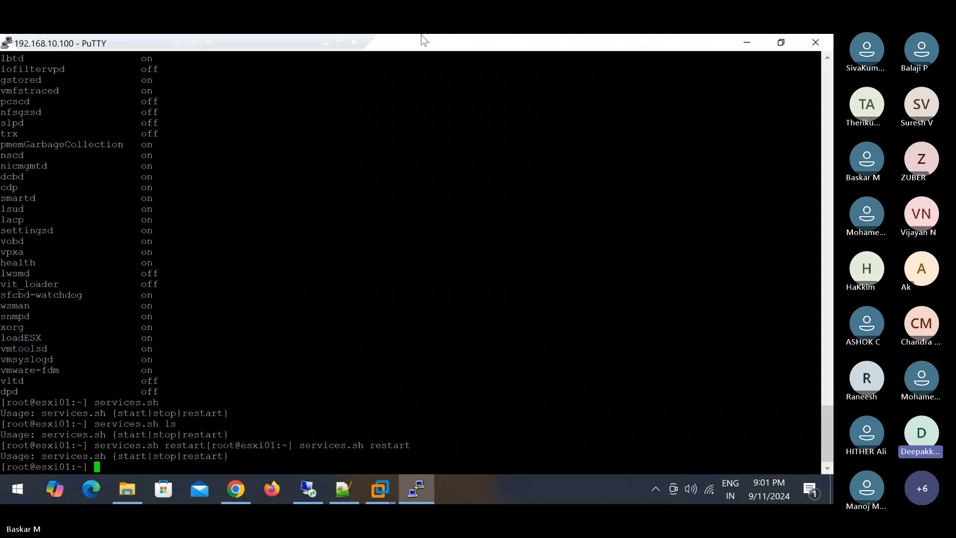
mouse_move(421, 35)
click(325, 43)
- Paste the restart line above chkconfig --list, replacing the [root@esxi01:~] prefix with #
click(123, 303)
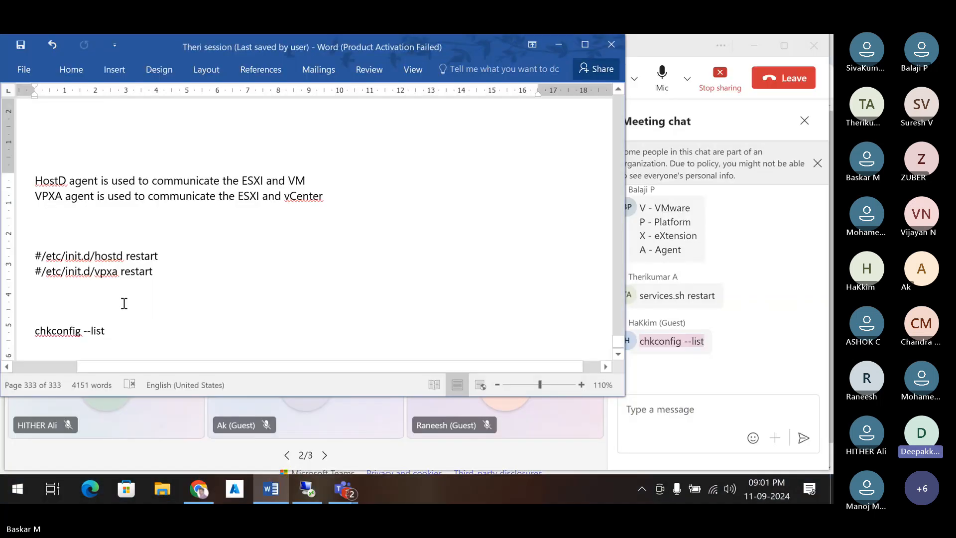
text([root@esxi01:~] services.sh restart)
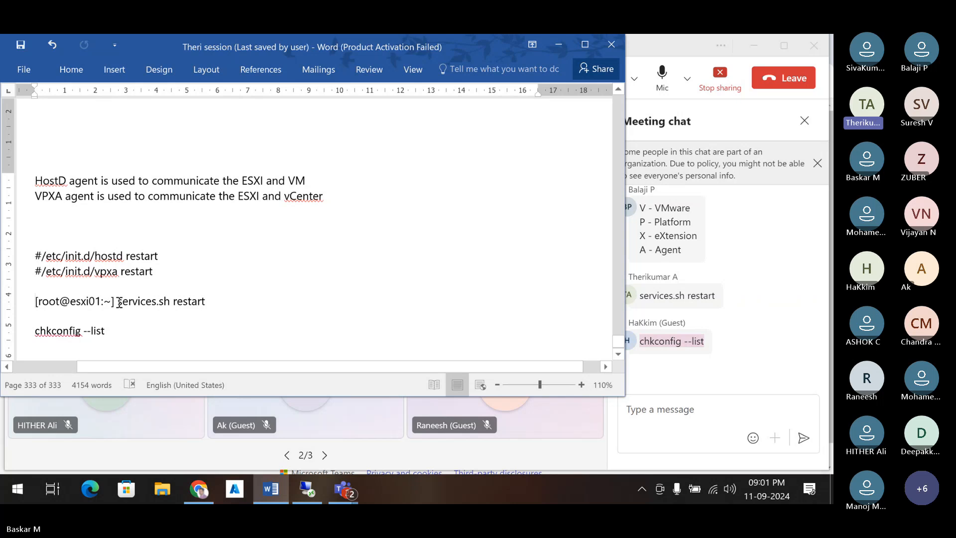
drag(119, 303, 35, 302)
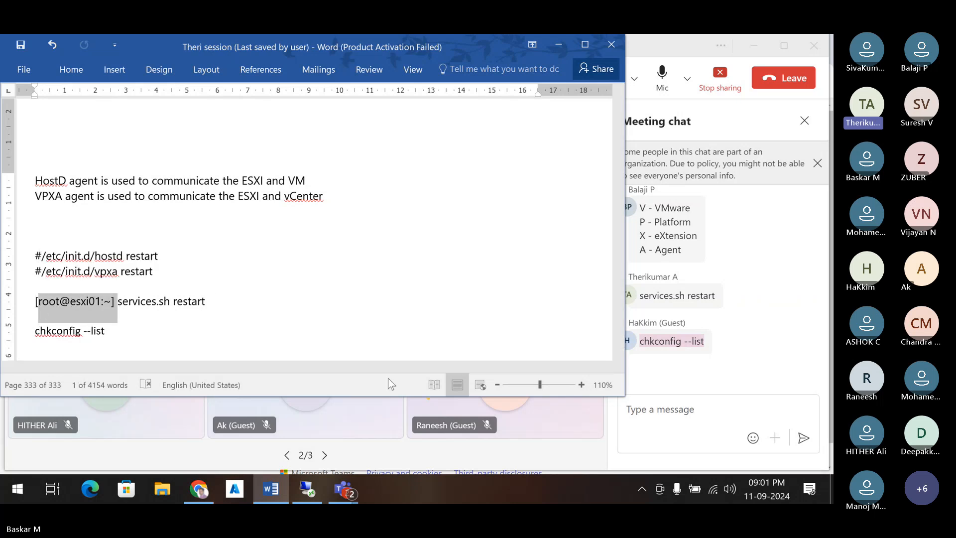
key(Delete)
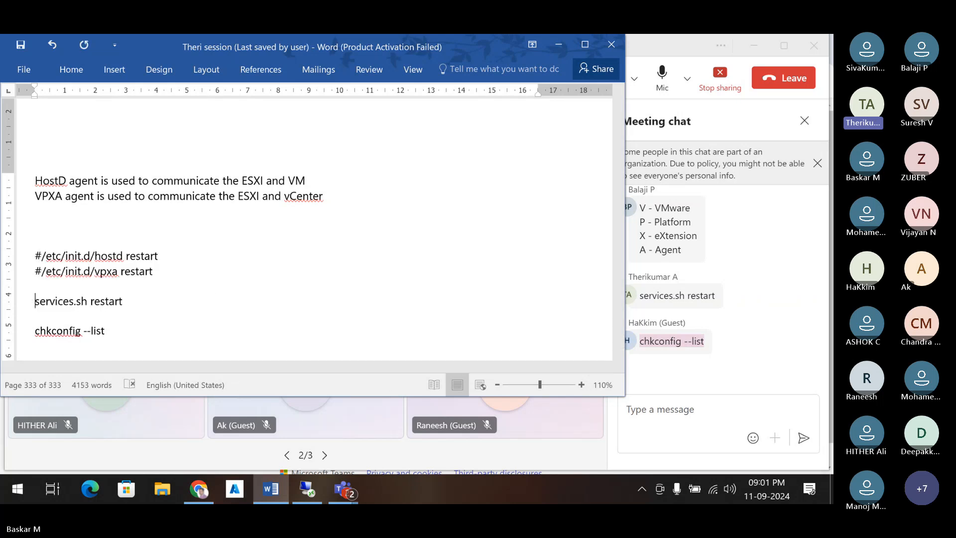
text(#)
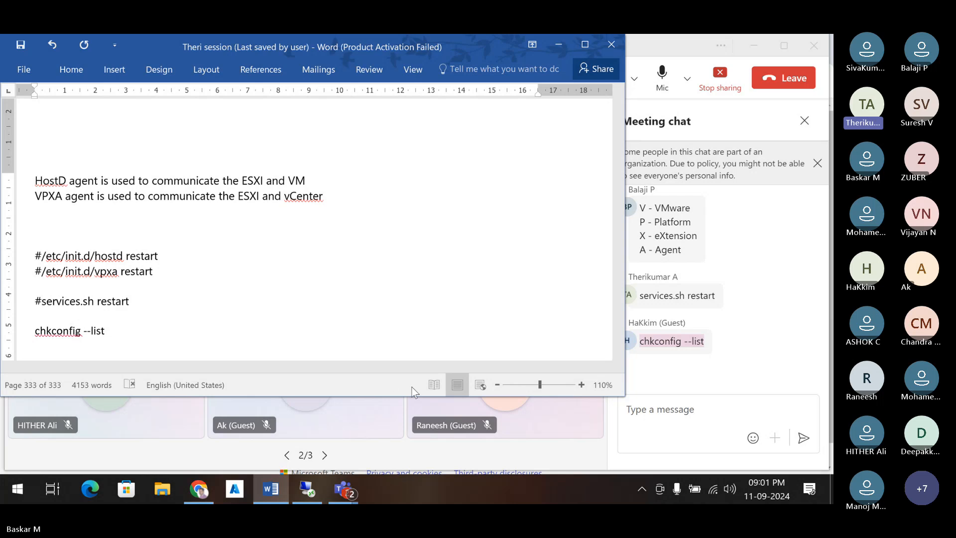
click(313, 494)
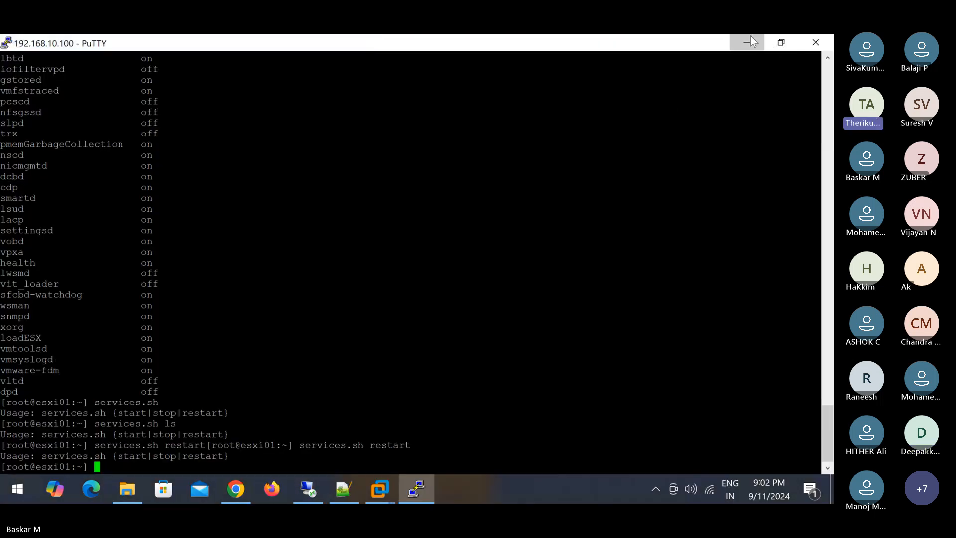
- Bring VMware Workstation forward on the esxi01 virtual machine's console
click(751, 38)
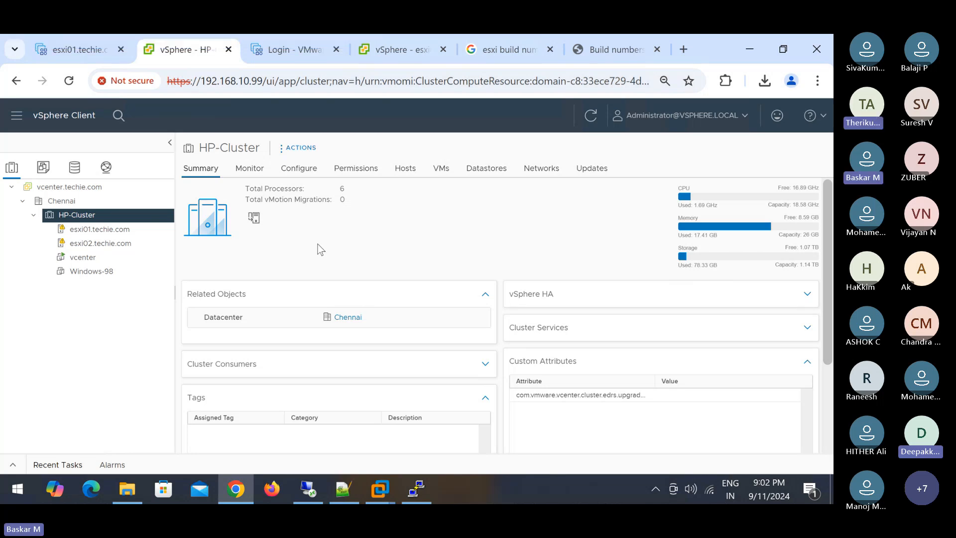
click(379, 491)
click(323, 398)
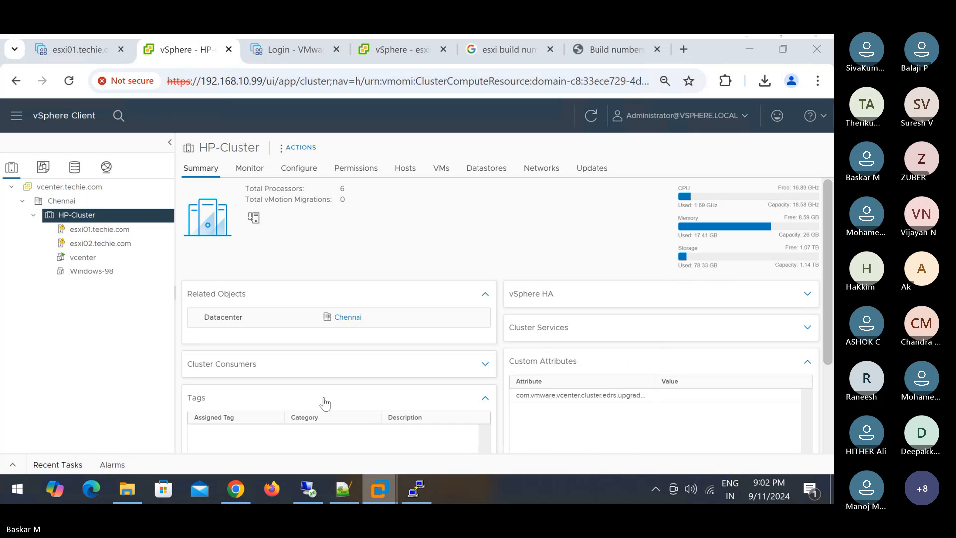
click(176, 96)
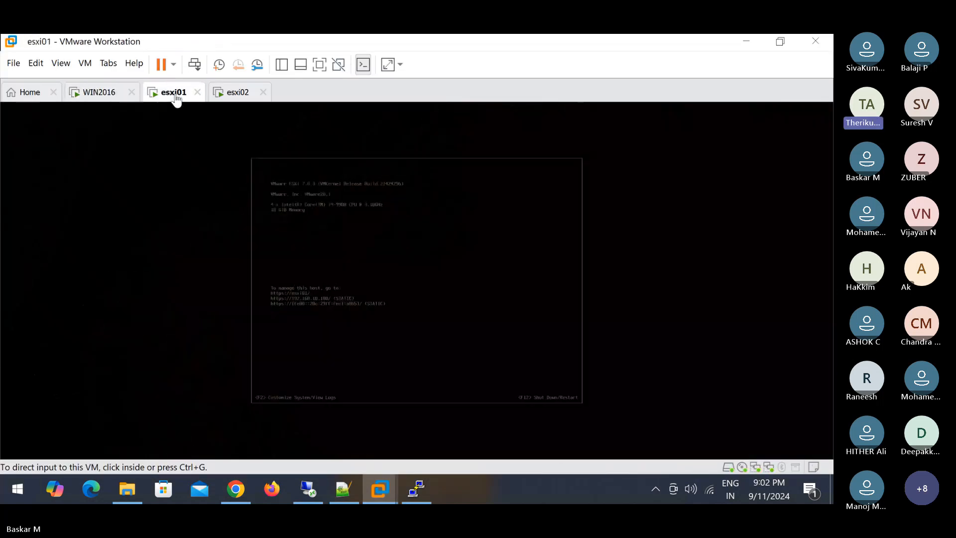
- Review esxi01's settings (18 GB memory, 4 processors, 300 GB disk) across Hardware and Options
right_click(175, 95)
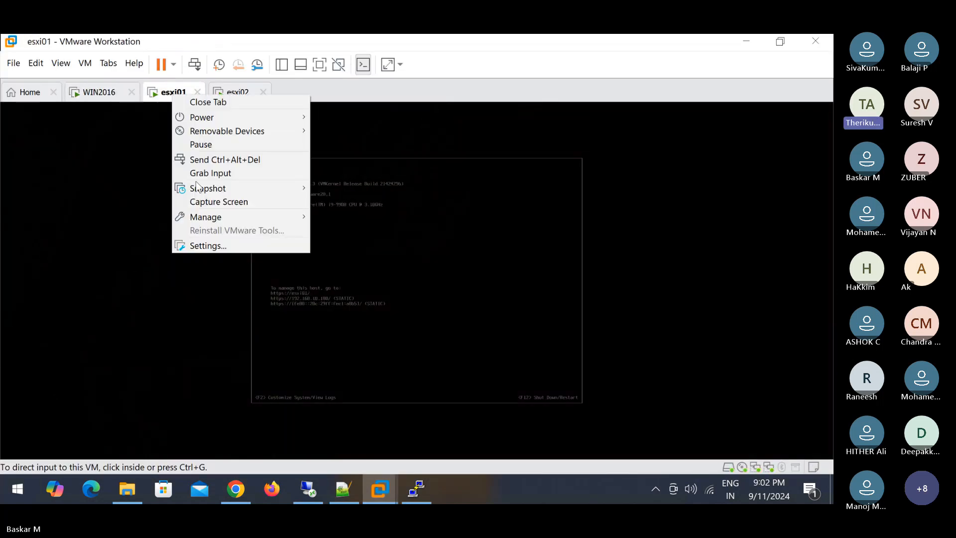
click(223, 247)
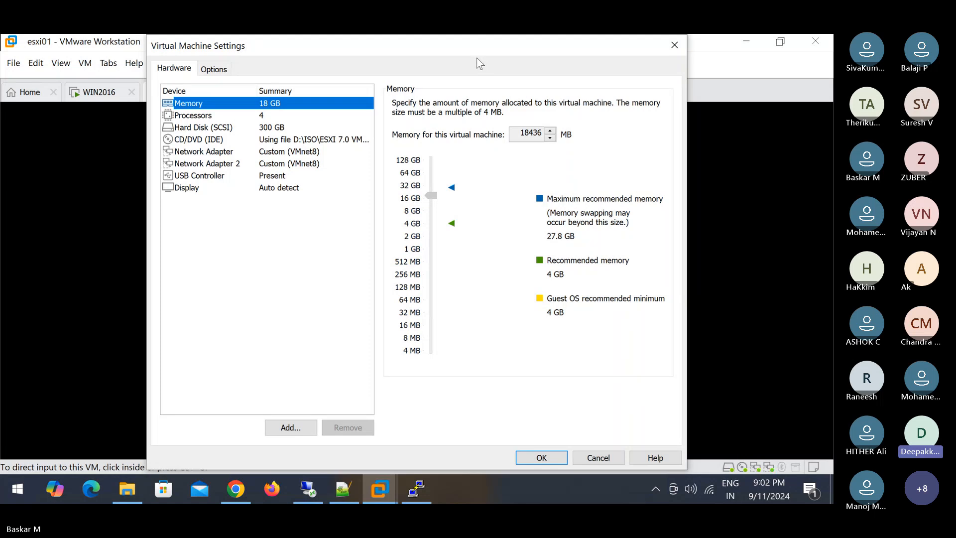
click(215, 70)
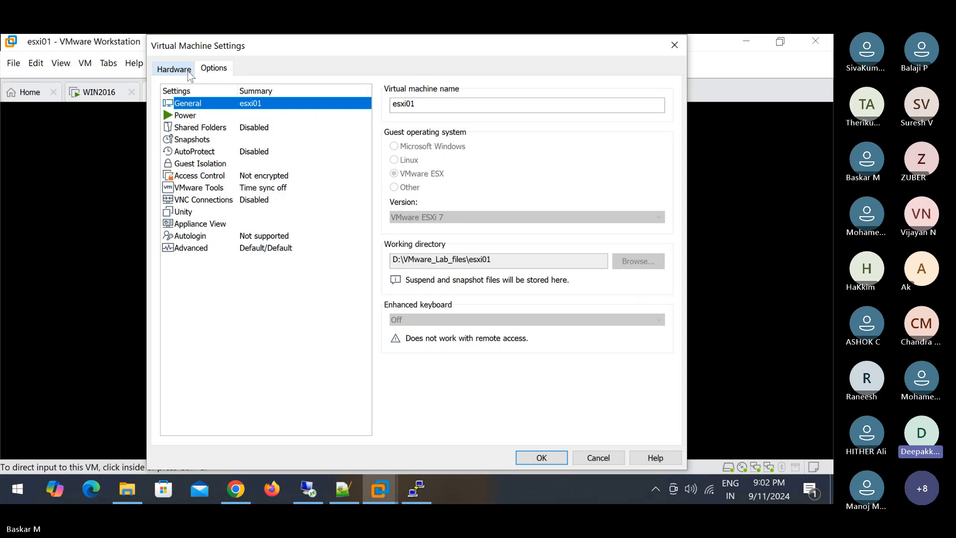
click(188, 70)
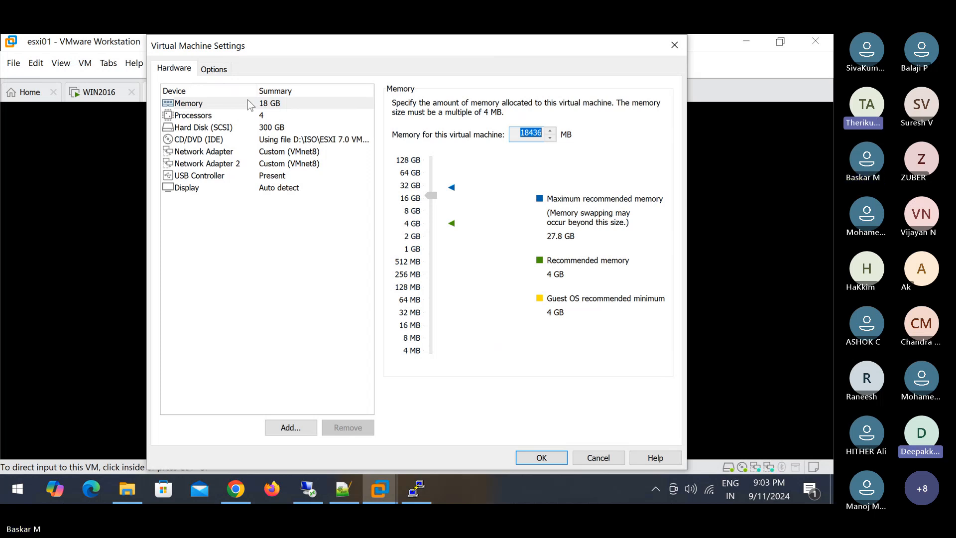
click(598, 458)
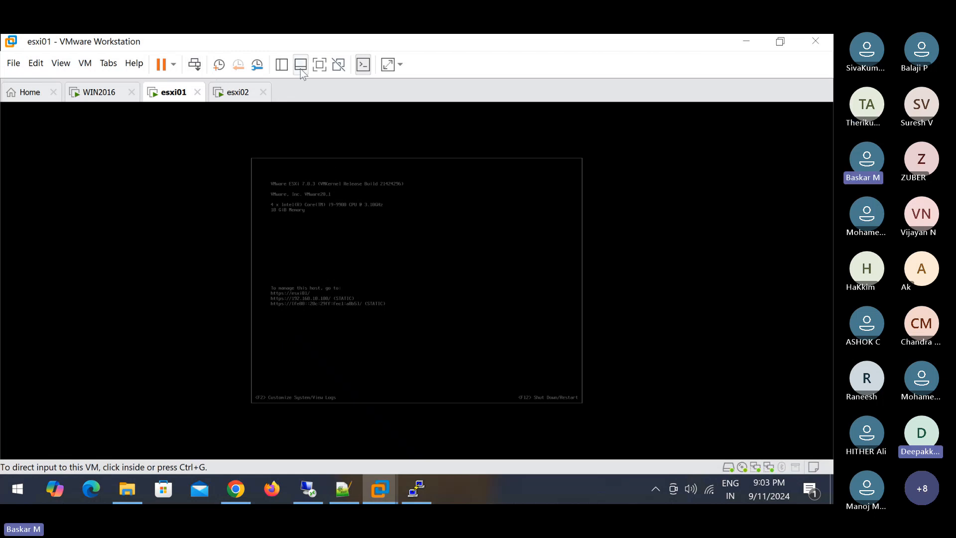
- Try full screen and the unsupported Unity mode, then switch the esxi01 console to Stretch Guest
click(320, 67)
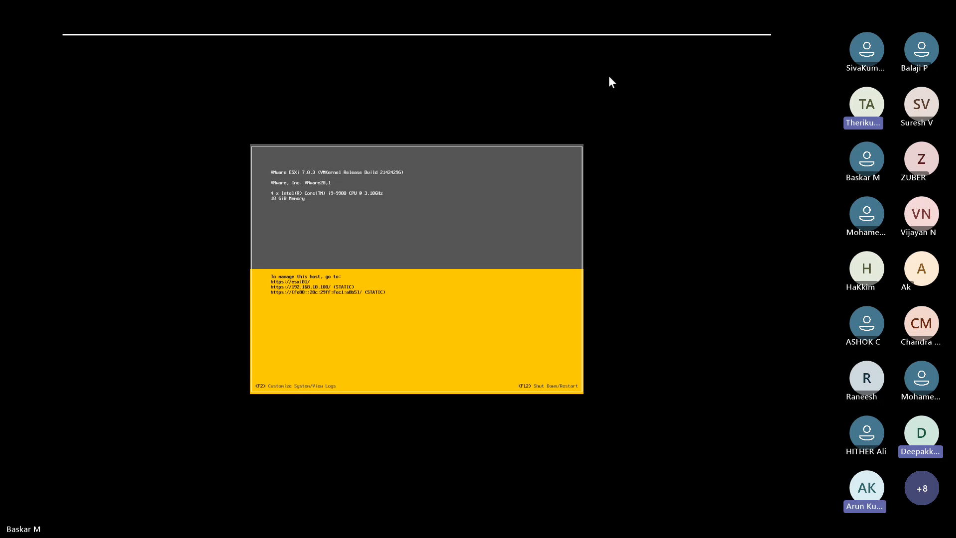
mouse_move(507, 34)
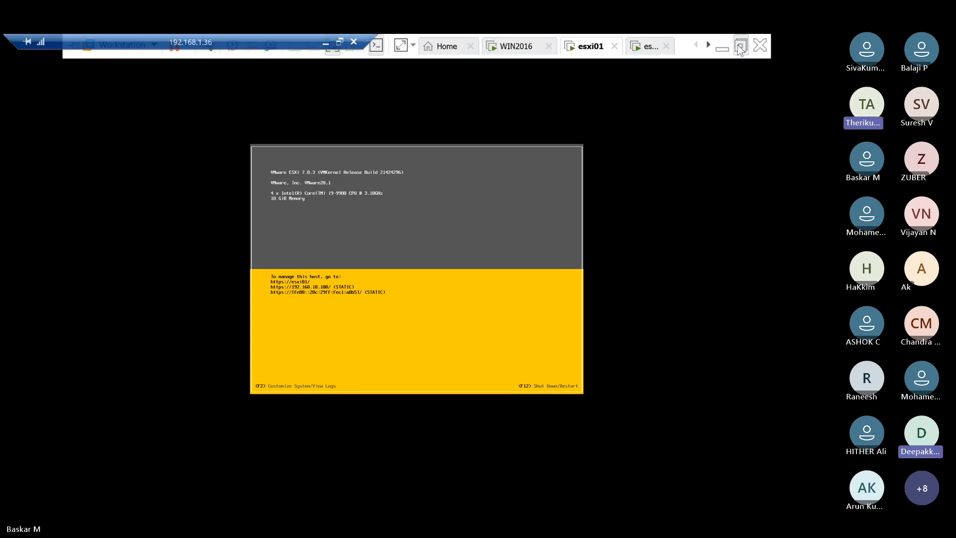
click(741, 46)
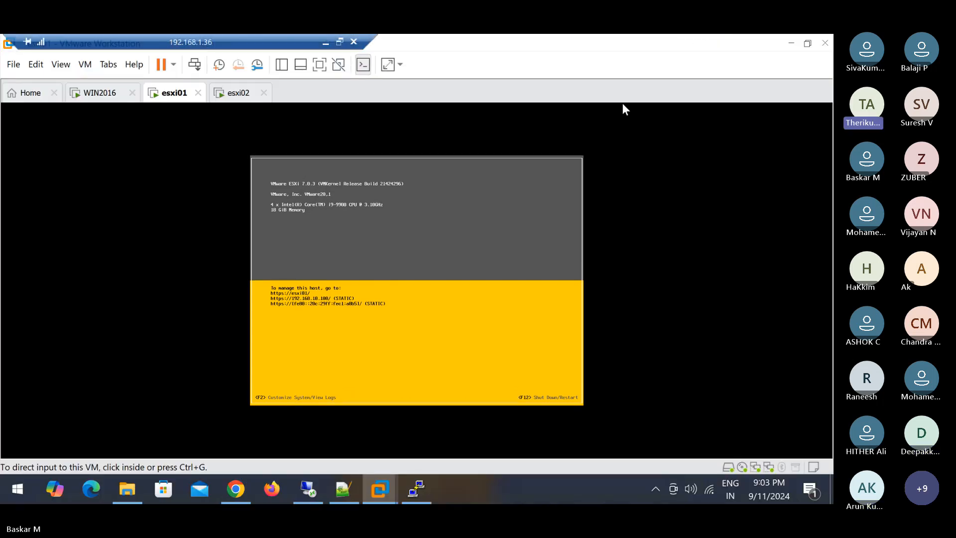
click(341, 66)
click(529, 215)
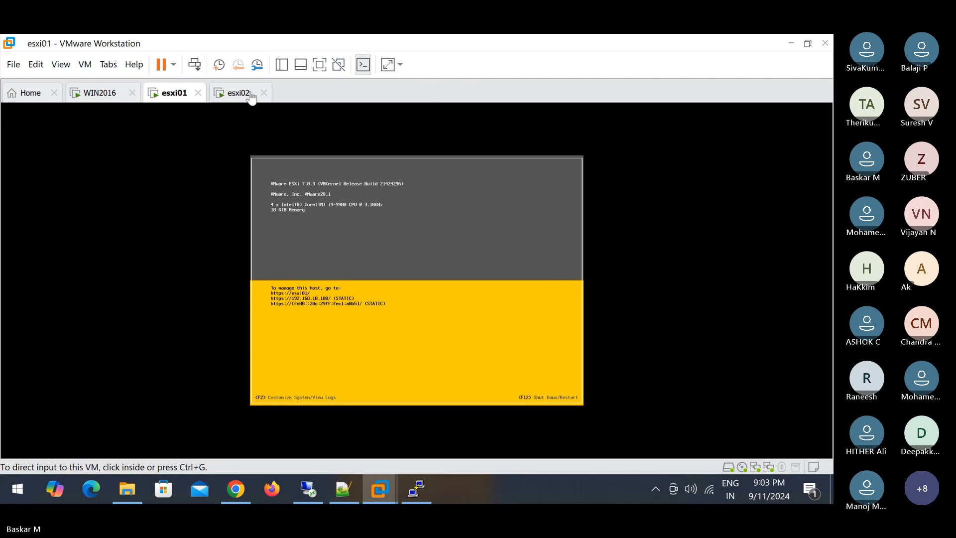
click(387, 64)
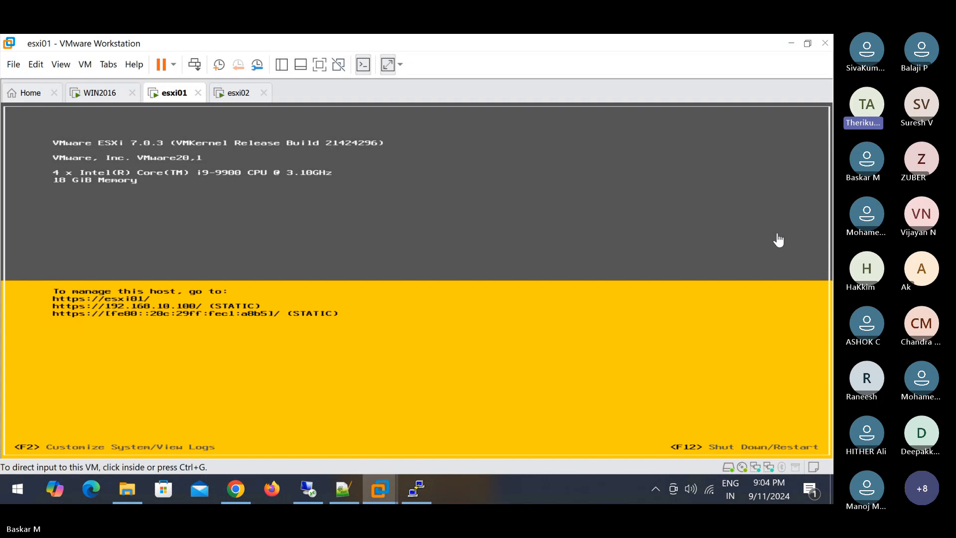
- Log in at the esxi01 console with F2 as root and the root password
click(638, 233)
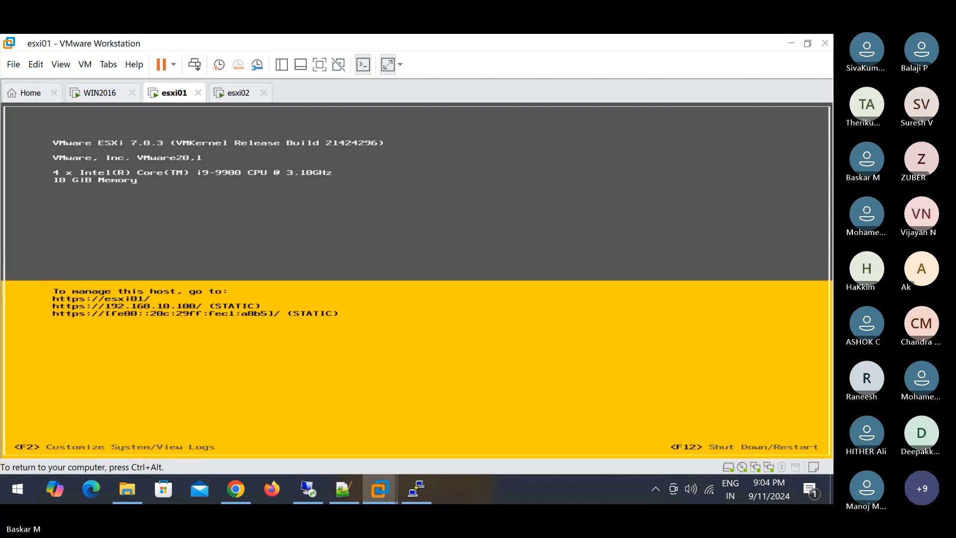
key(F2)
key(Tab)
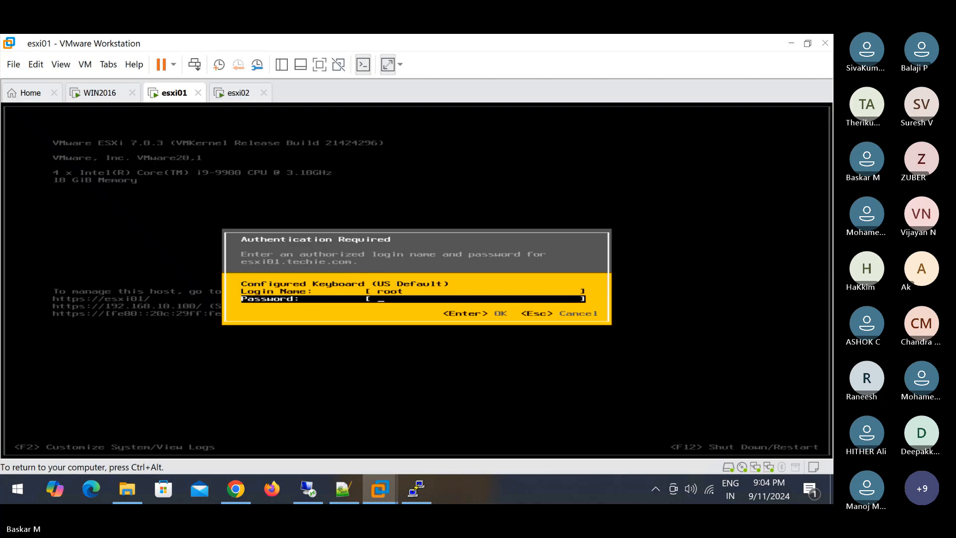
text(*)
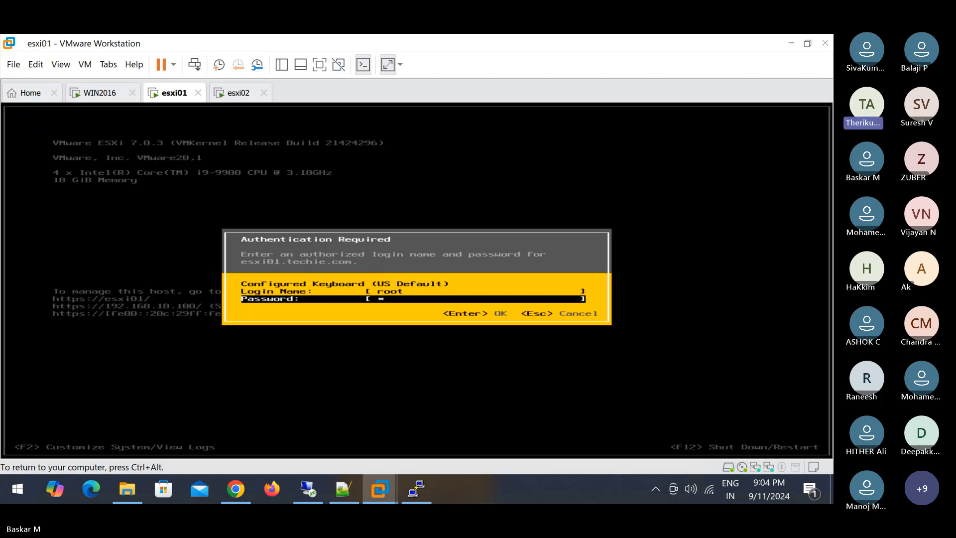
text(*******)
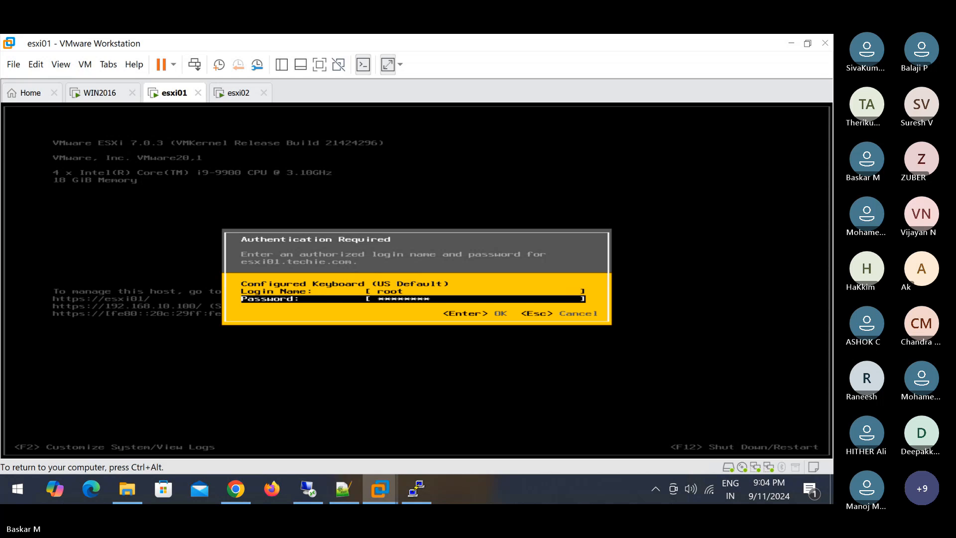
text(******)
key(Return)
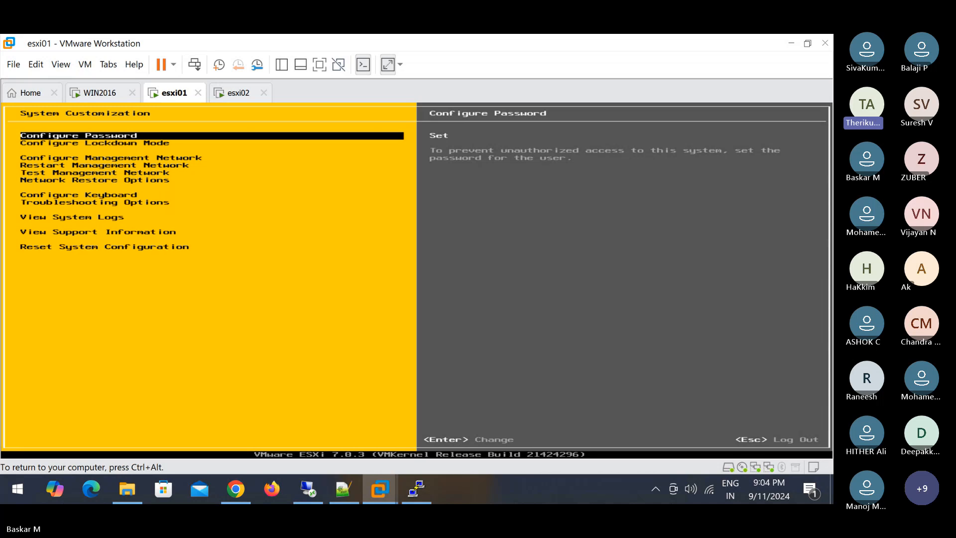
- Go into Troubleshooting Options and choose Restart Management Agents
key(Down)
key(Down)
key(Down)
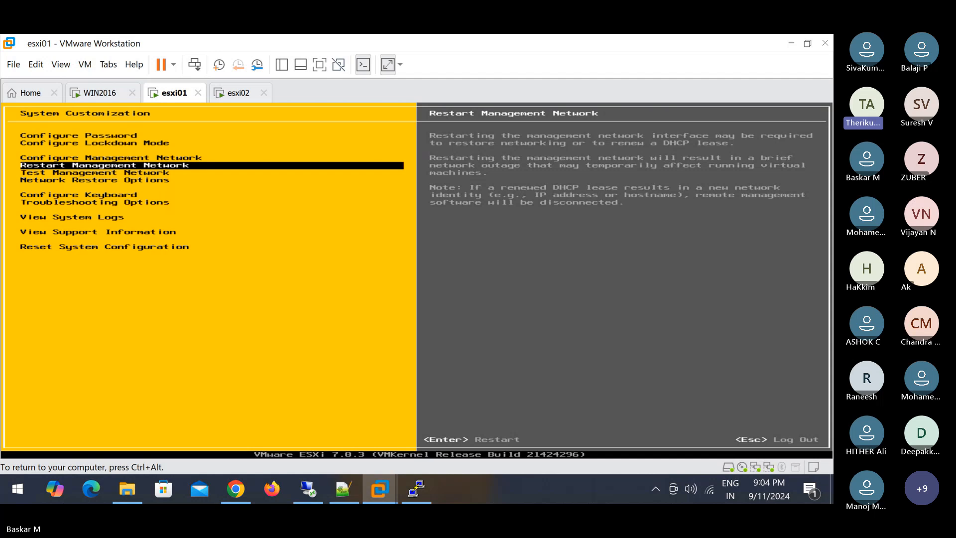
key(Up)
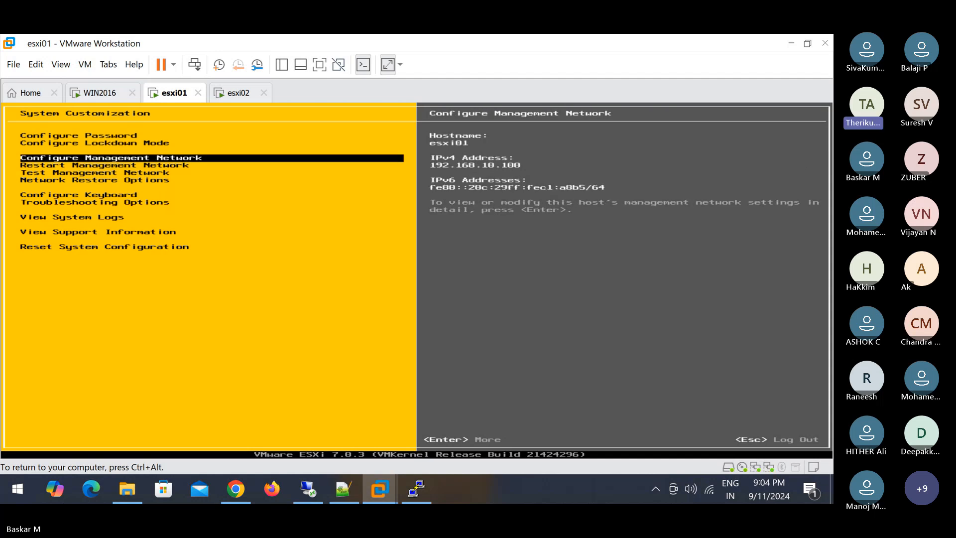
key(Down)
key(Down)
key(Down)
key(Down)
key(Down)
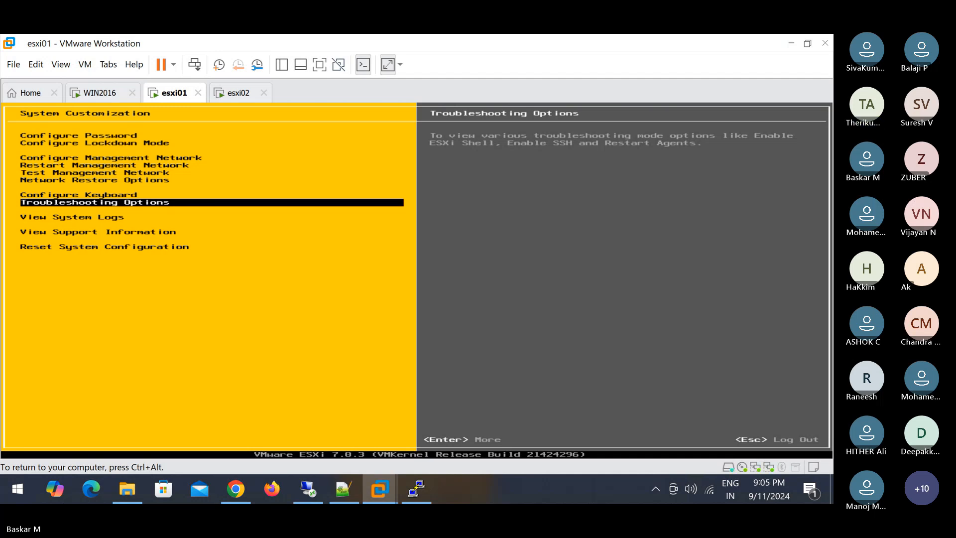
key(Return)
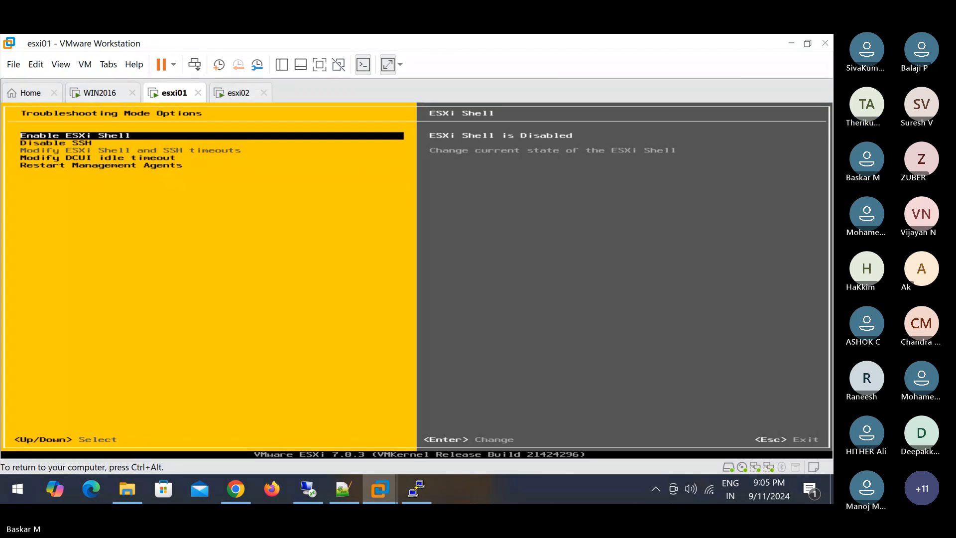
key(Down)
key(Down)
key(Down)
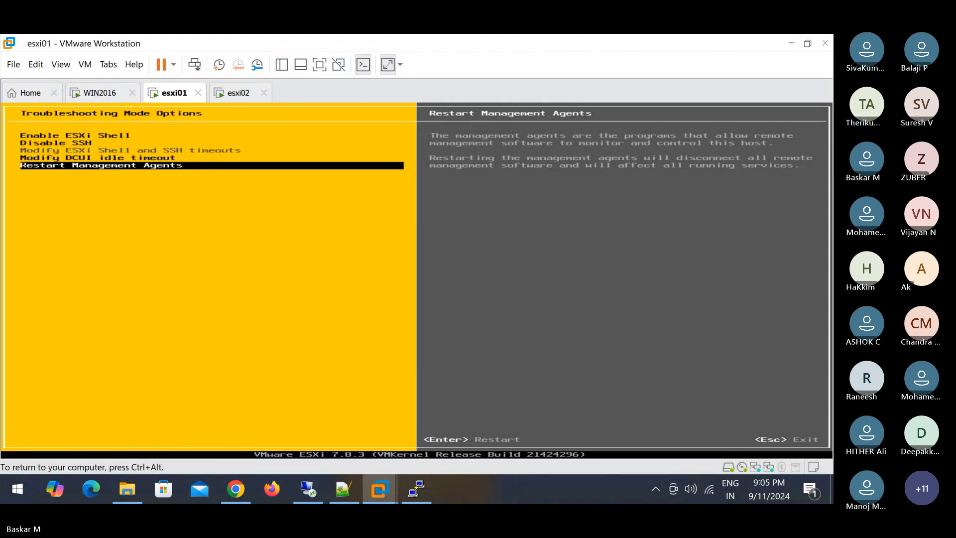
key(Return)
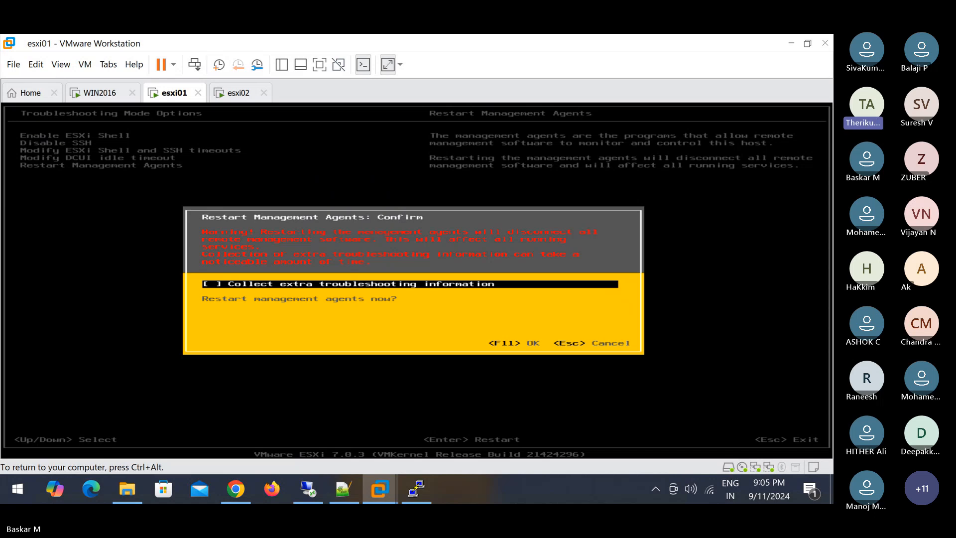
- Toggle the extra troubleshooting checkbox and confirm the management agents restart with F11
key(space)
key(space)
key(F11)
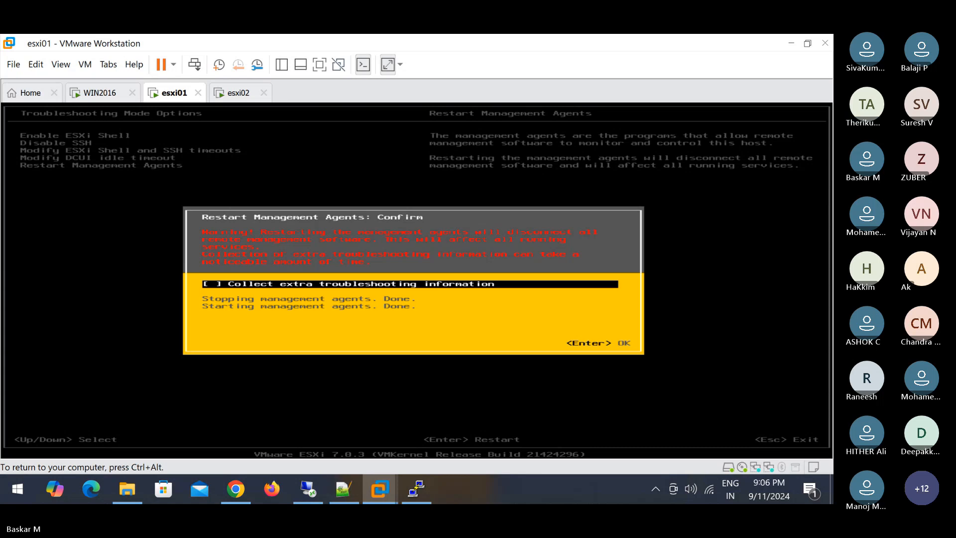
- Acknowledge the Done message for the management agents restart
key(Return)
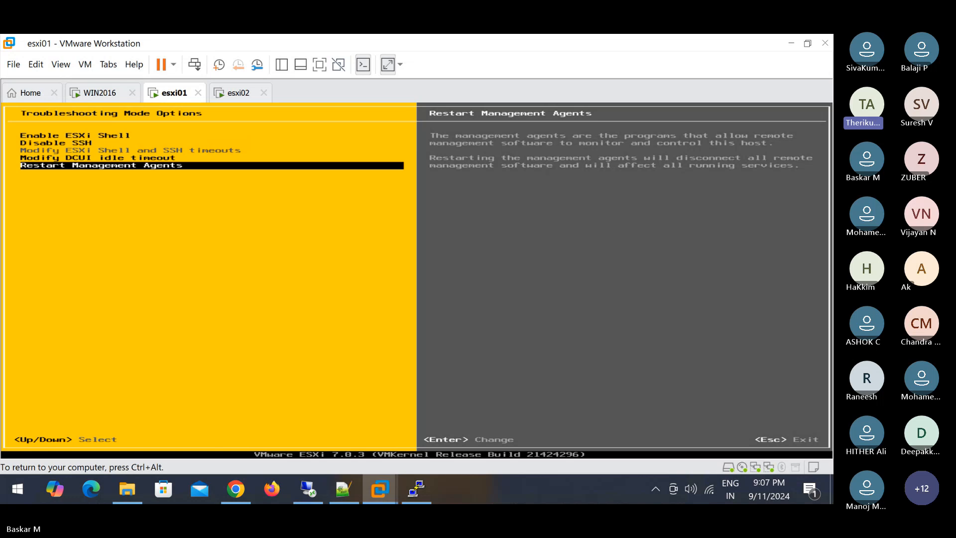
key(Return)
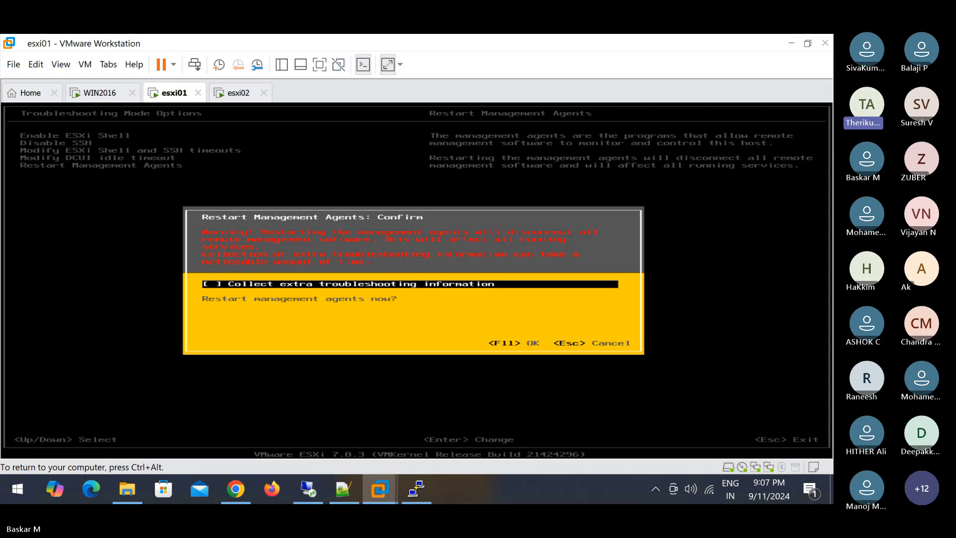
key(Escape)
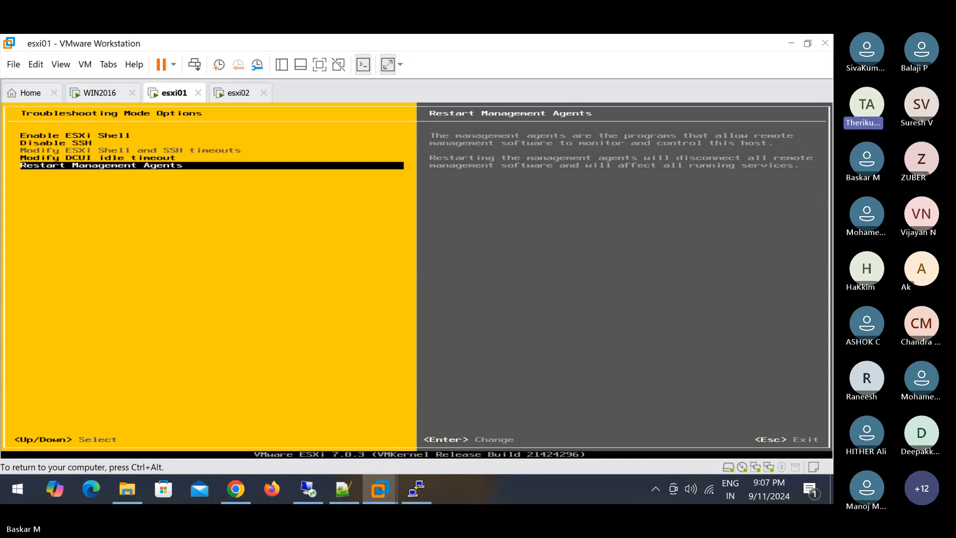
key(ctrl+alt)
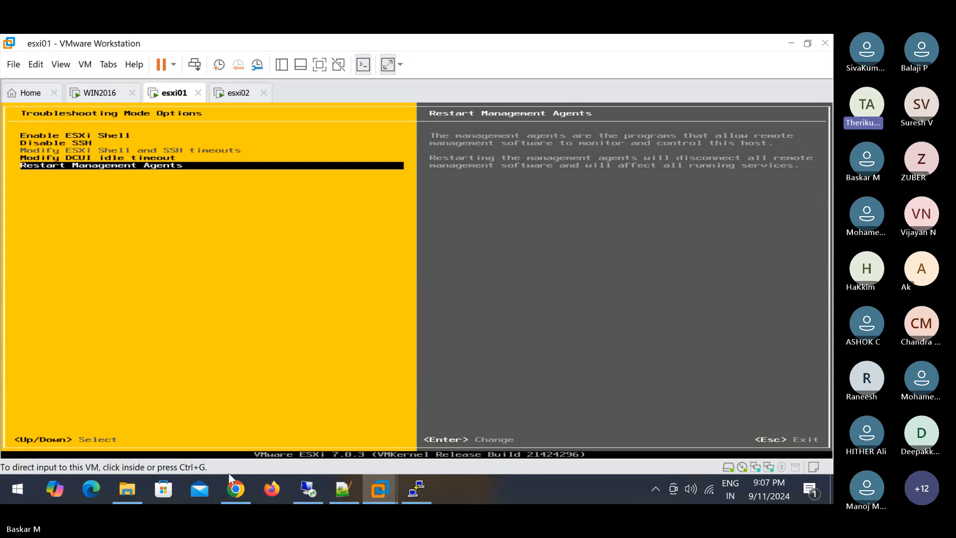
- Disconnect esxi02.techie.com via Connection > Disconnect and refresh the inventory
click(237, 489)
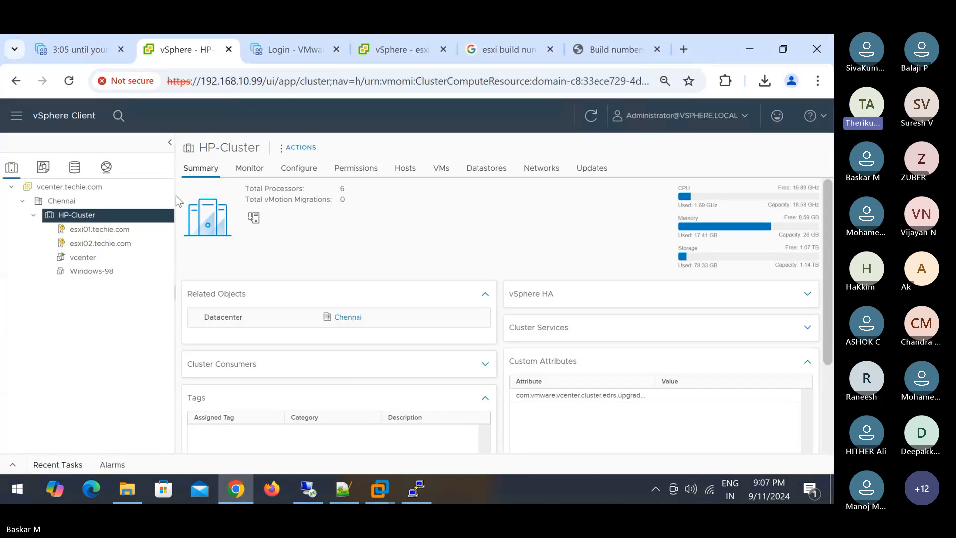
click(590, 115)
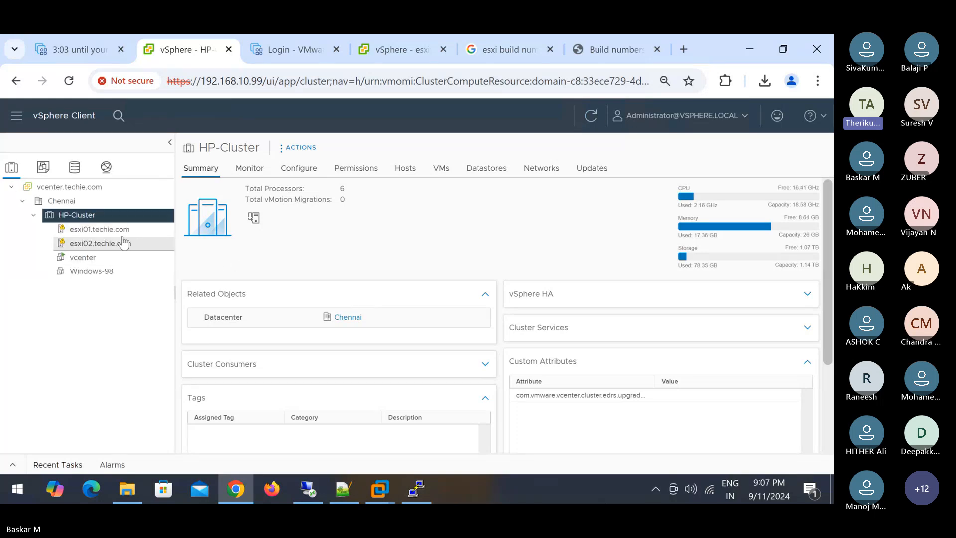
click(121, 245)
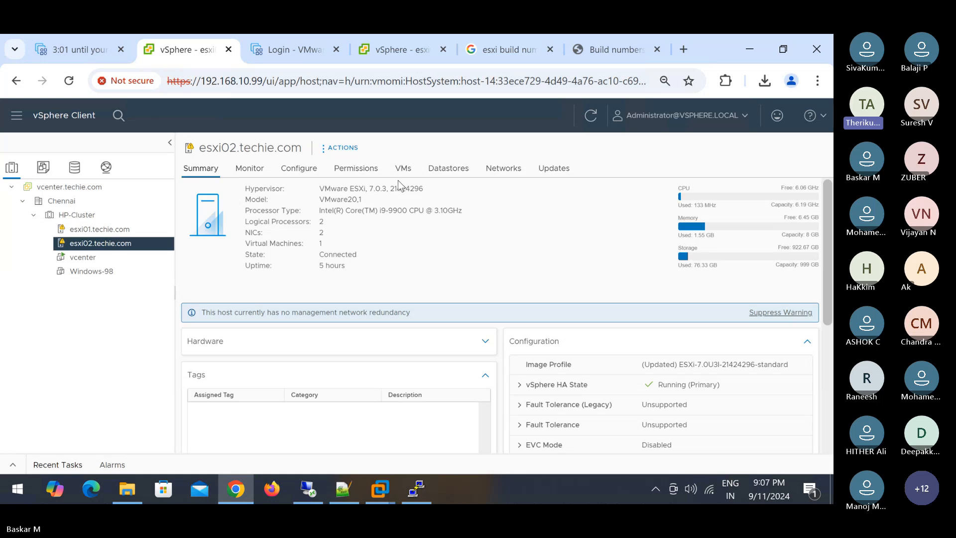
right_click(110, 242)
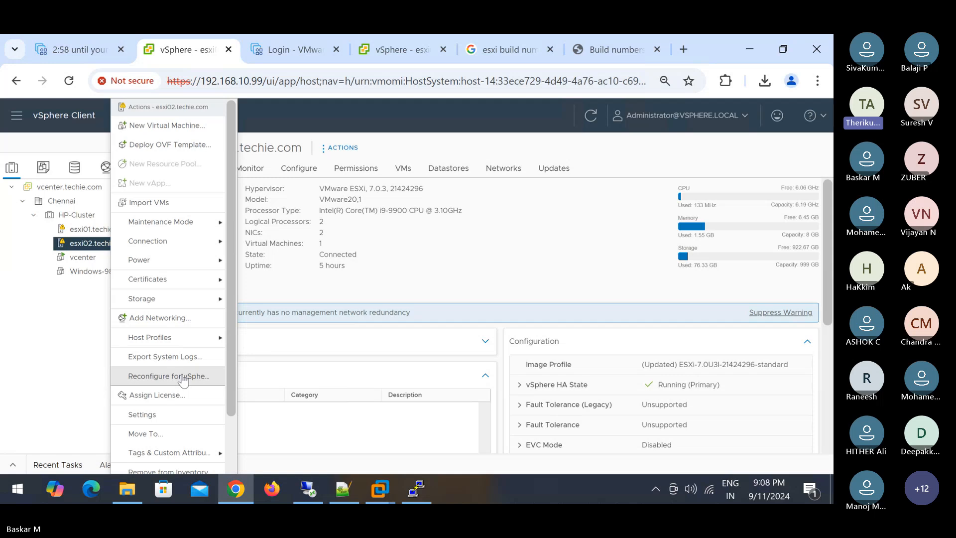
mouse_move(181, 241)
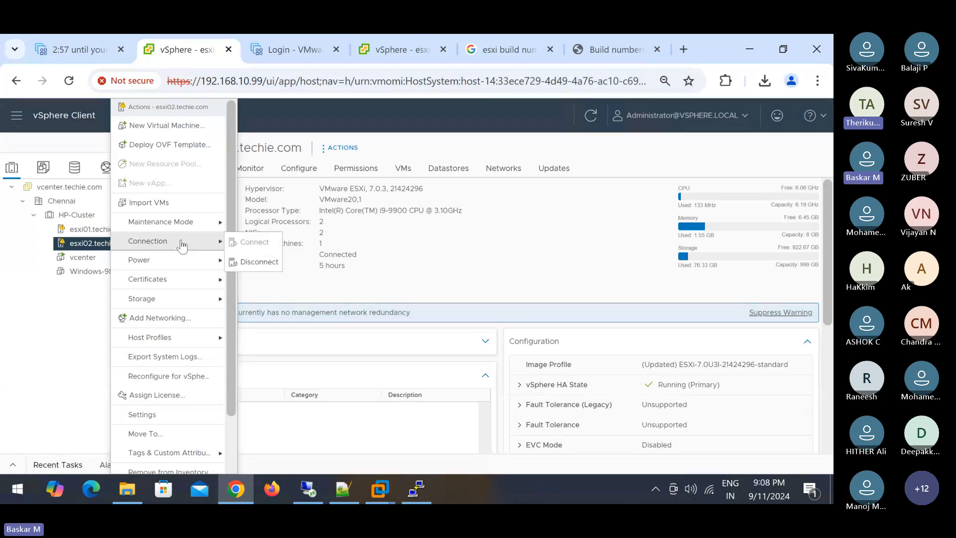
click(244, 262)
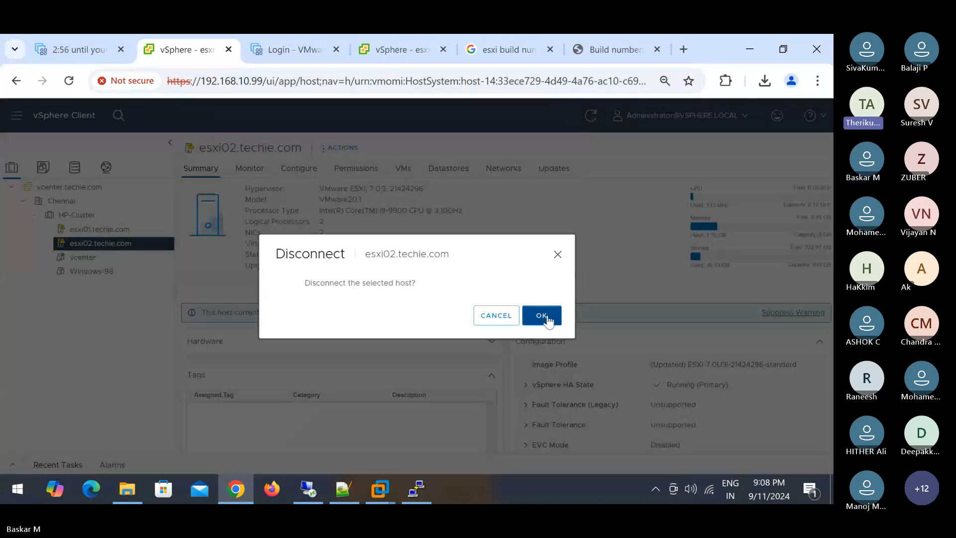
click(547, 316)
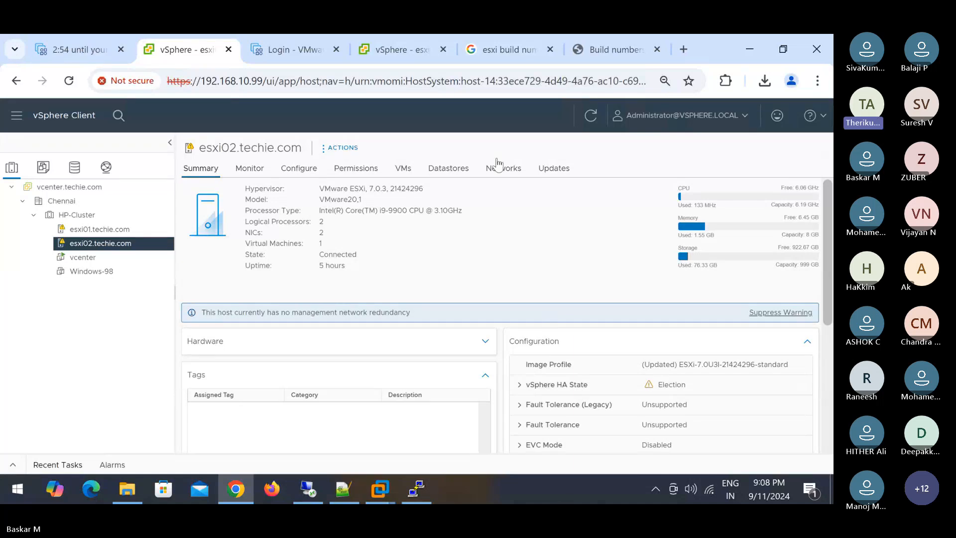
click(591, 116)
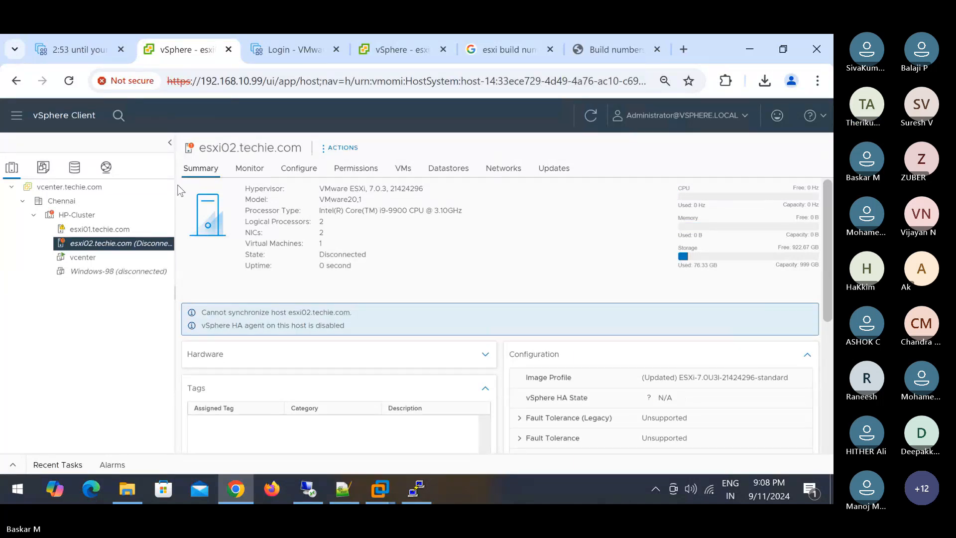
- Widen the inventory tree and check the Disconnect host task in Recent Tasks
drag(176, 199, 243, 200)
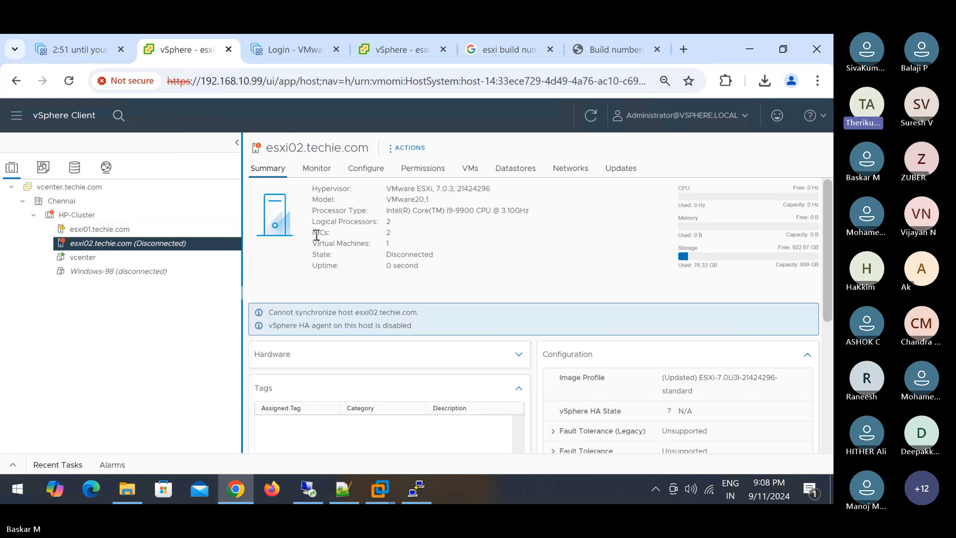
click(14, 465)
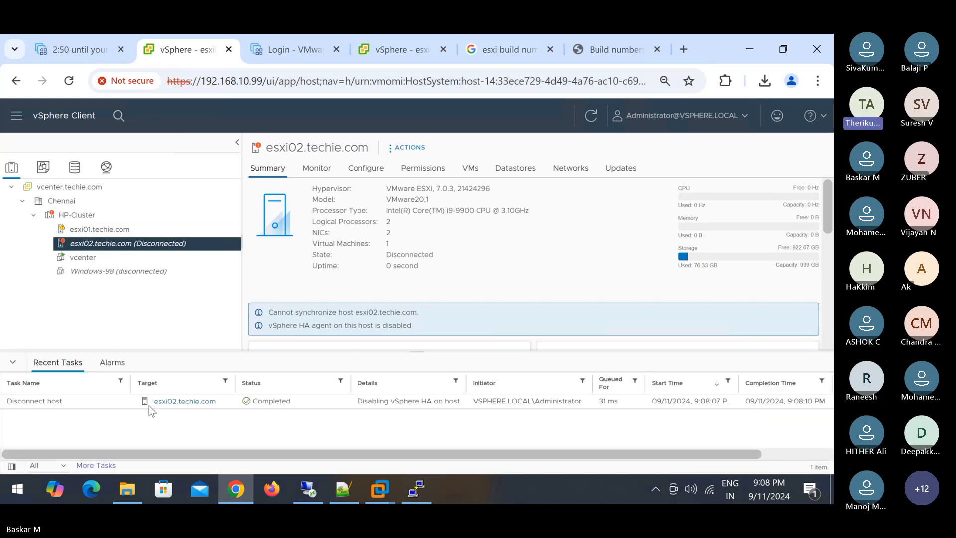
drag(348, 405, 466, 404)
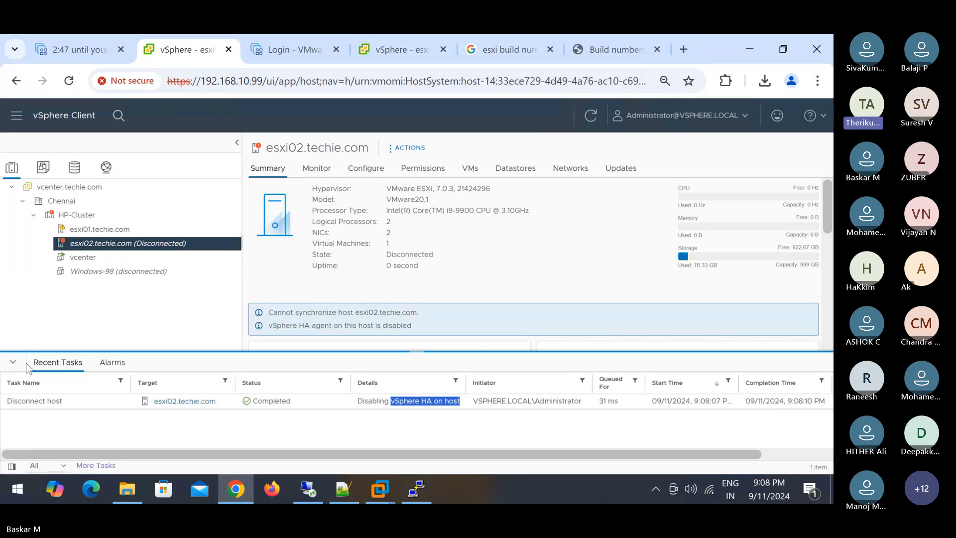
click(13, 364)
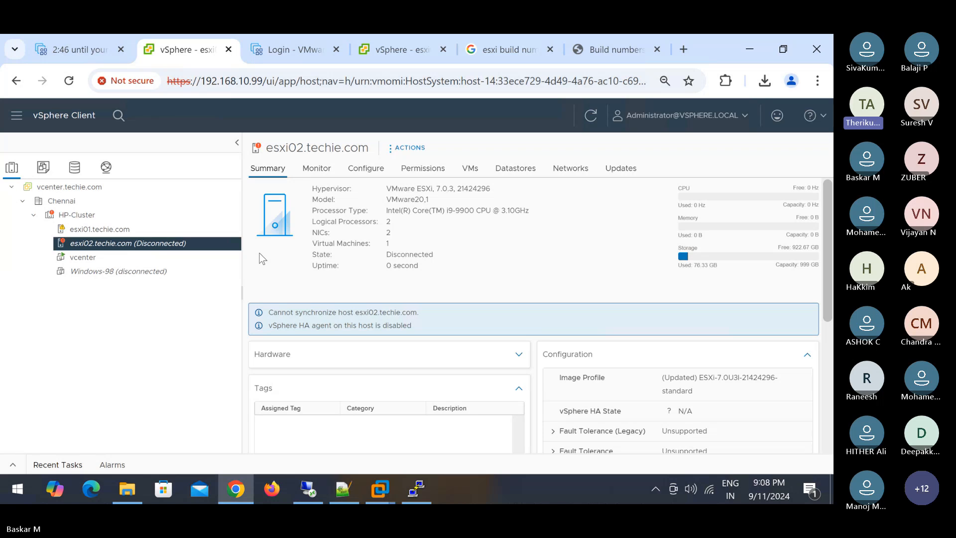
- List esxi02's VMs, showing Windows-98 disconnected, and recheck the Disconnect host task
click(470, 169)
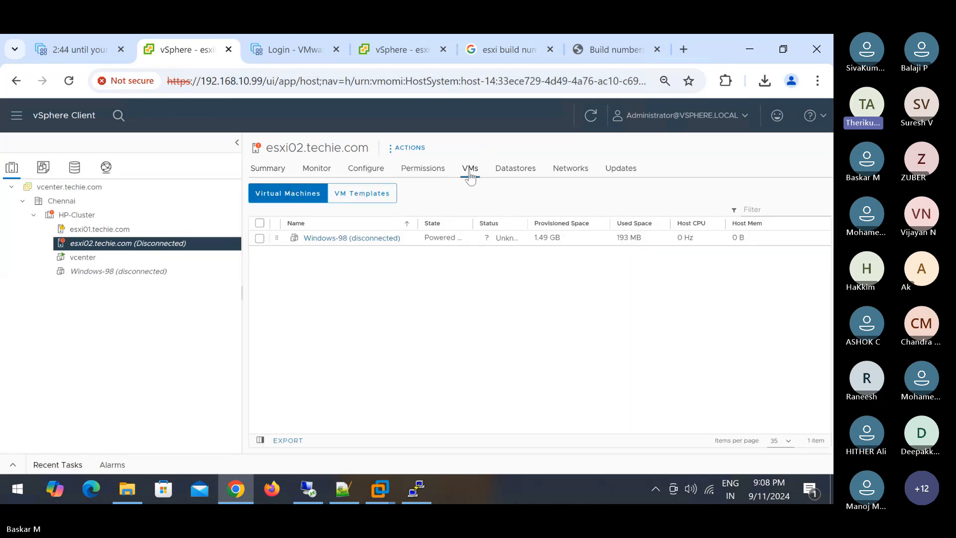
click(591, 116)
click(13, 465)
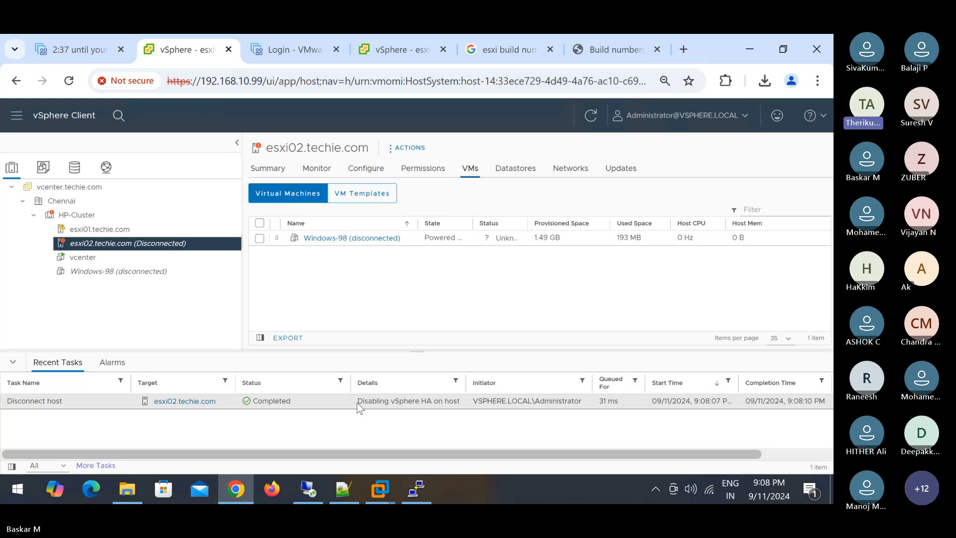
drag(369, 403, 449, 412)
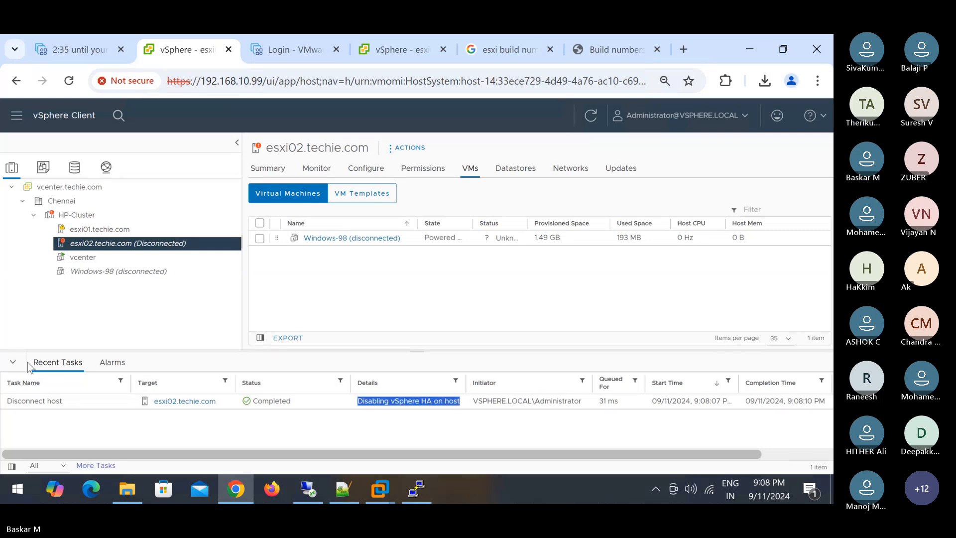
click(14, 364)
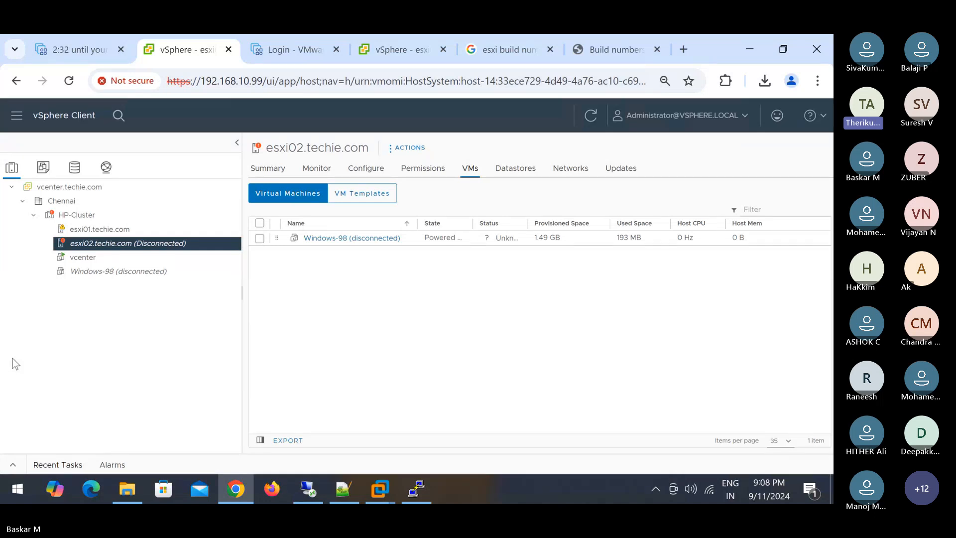
- Reconnect esxi02.techie.com to vCenter and follow the Reconnect host task in Recent Tasks until it completes
right_click(189, 247)
mouse_move(189, 247)
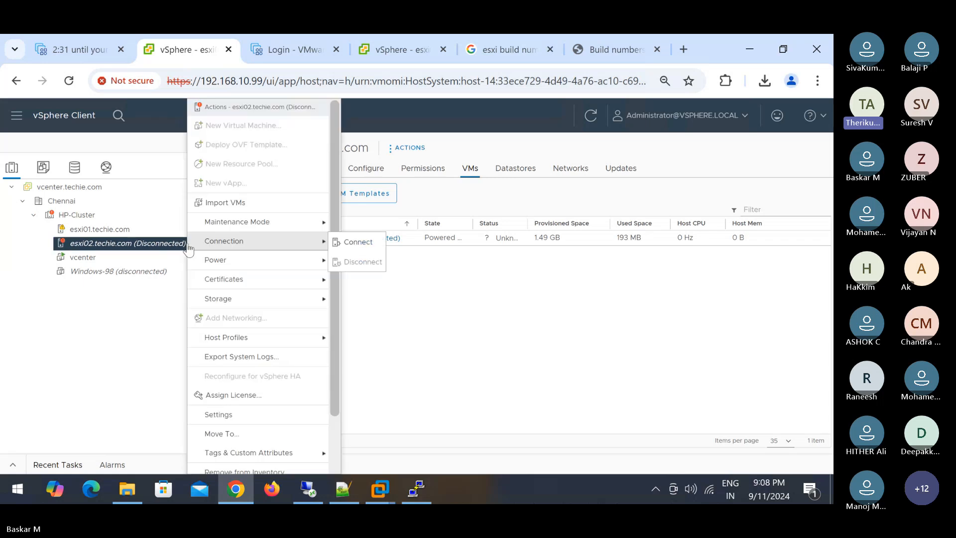
click(365, 246)
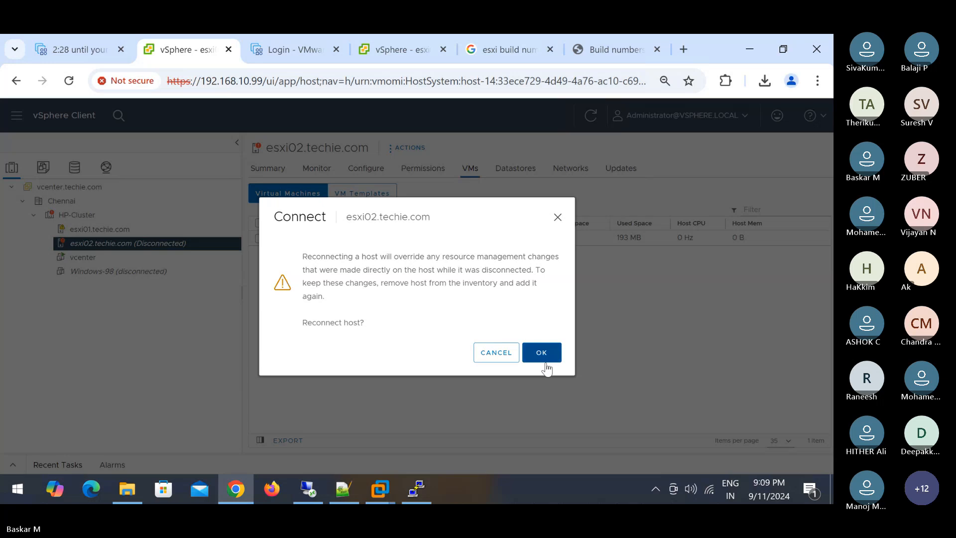
click(540, 354)
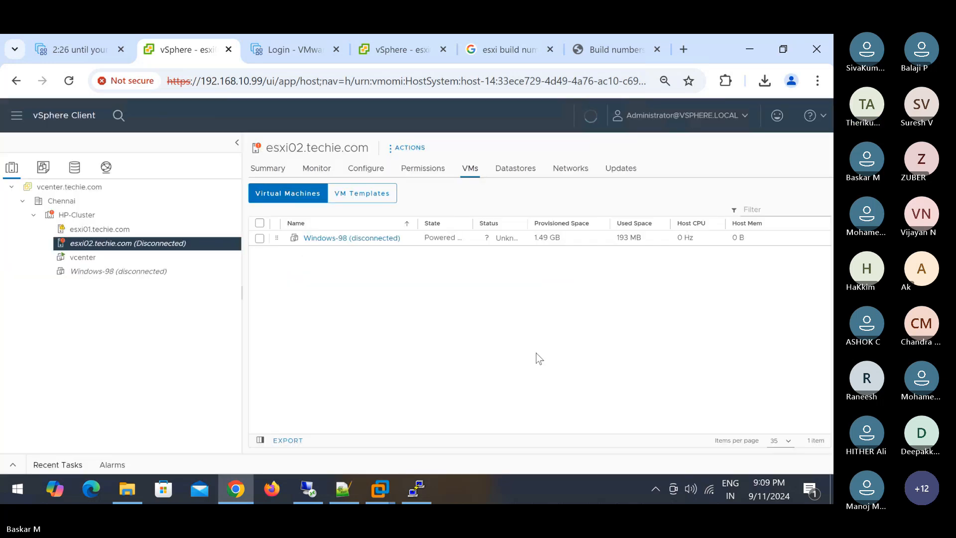
click(13, 465)
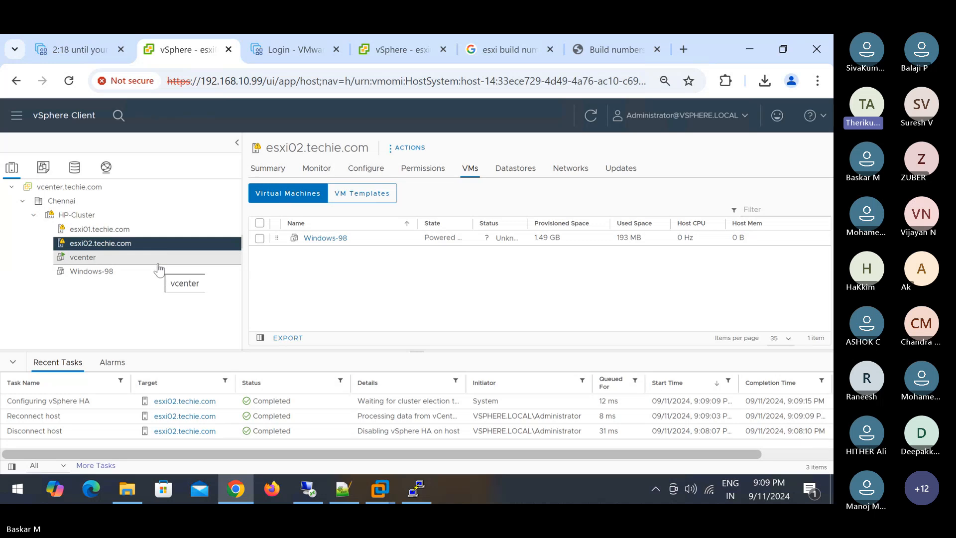
click(12, 365)
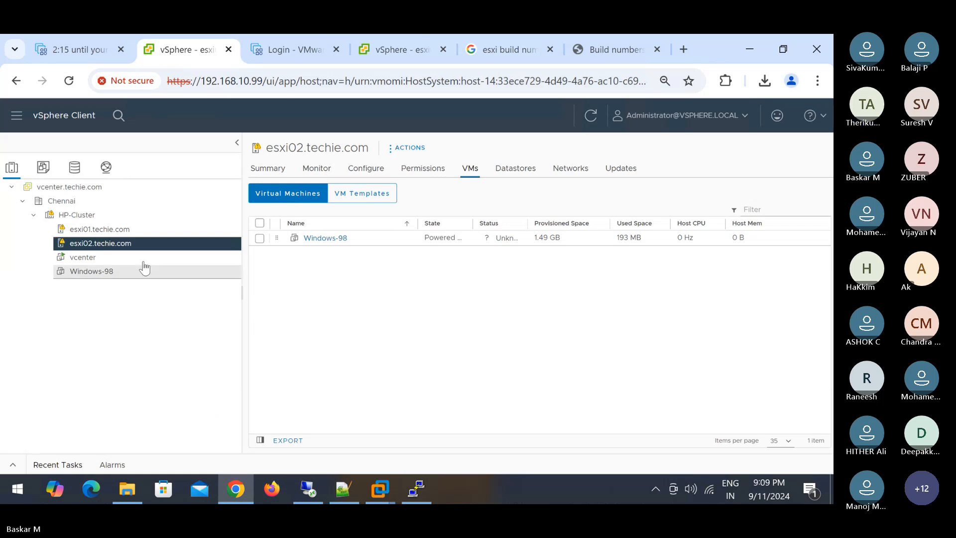
- Compare the esxi01 and esxi02 VM lists, ending on esxi02 with Windows-98 at Normal status
click(128, 228)
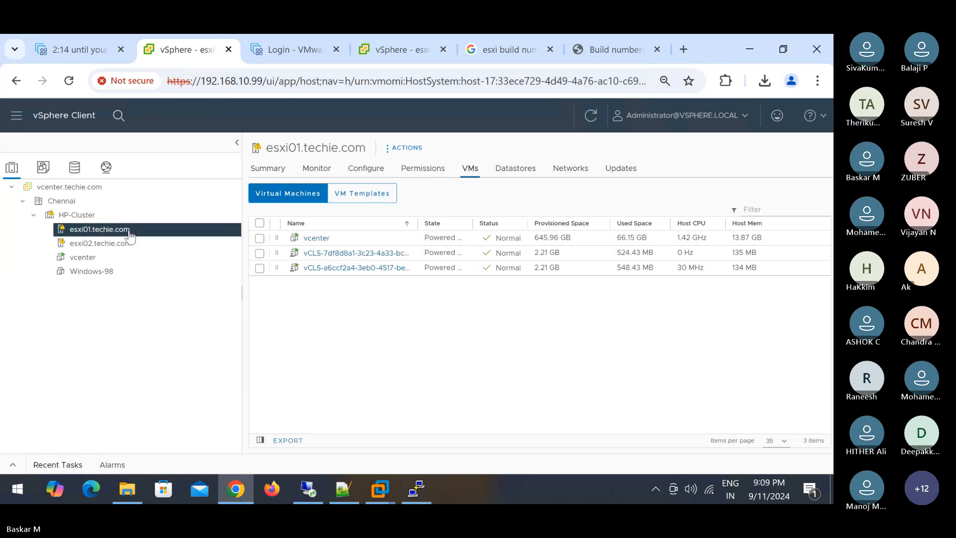
click(128, 243)
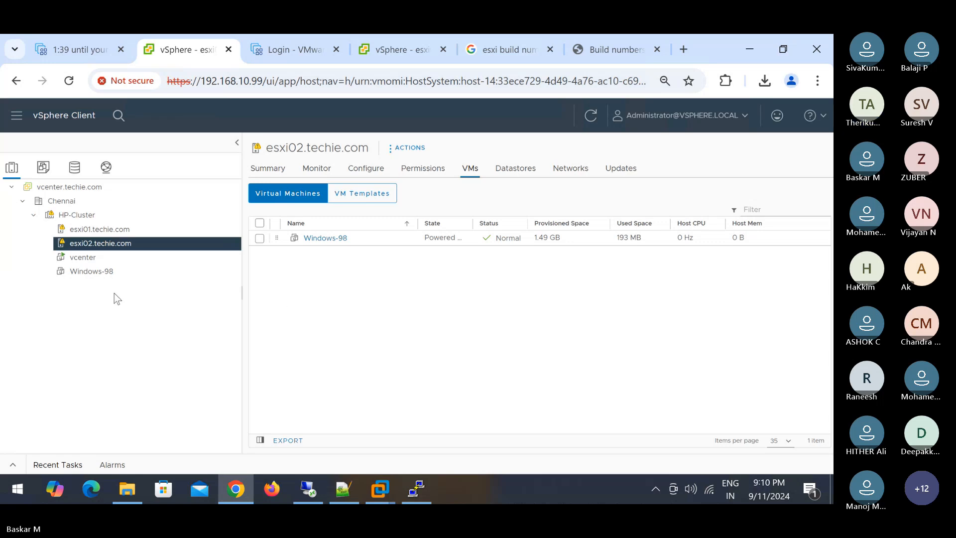
click(125, 232)
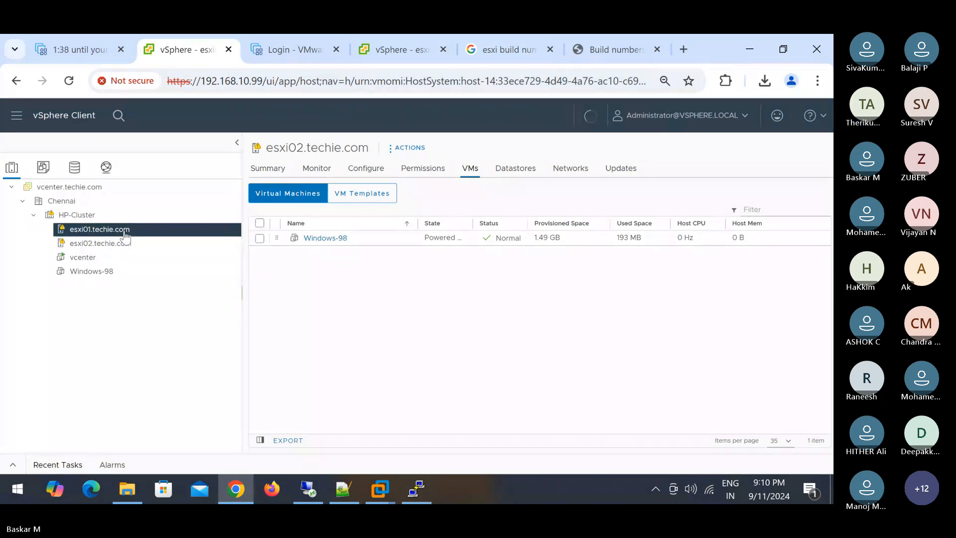
click(126, 245)
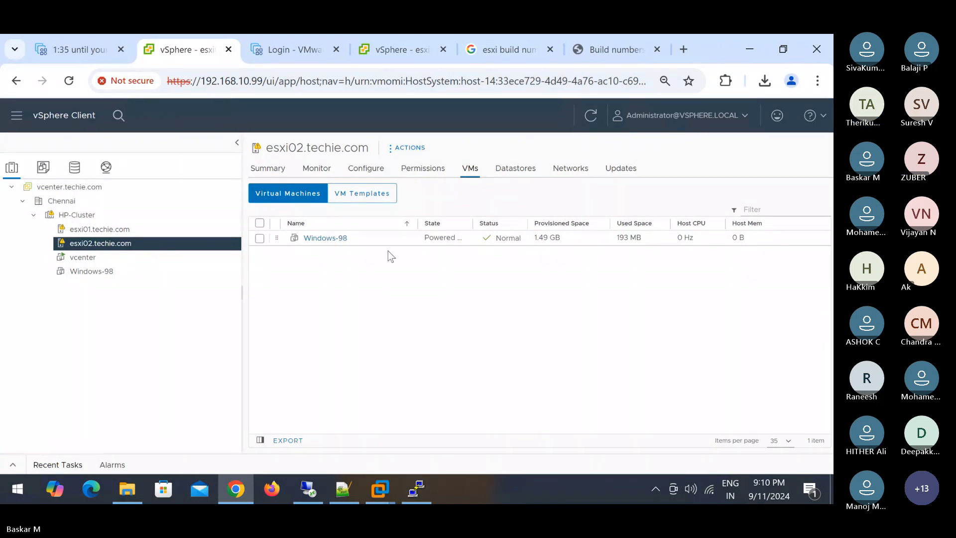
- Minimize the remote desktop session and read the Teams meeting chat message explaining VPXA
mouse_move(398, 35)
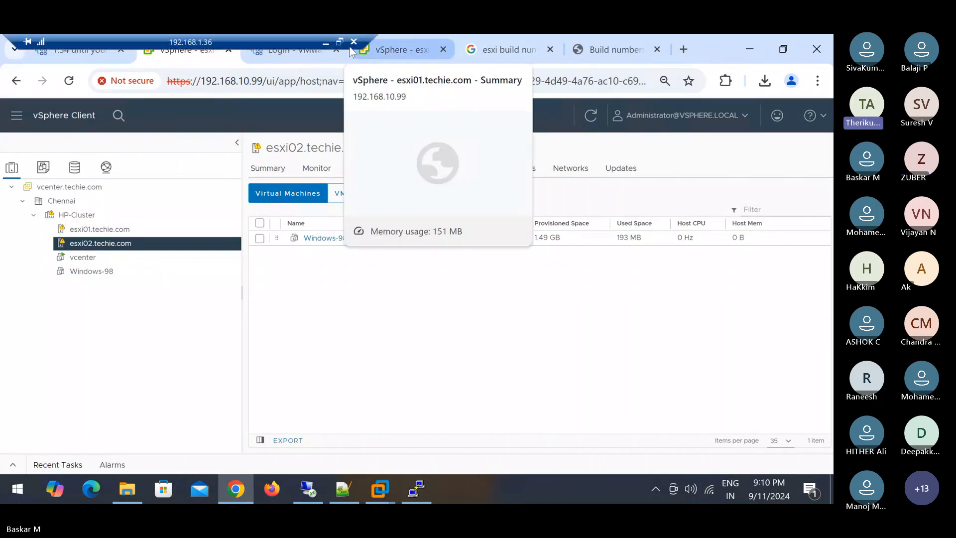
click(324, 42)
click(772, 289)
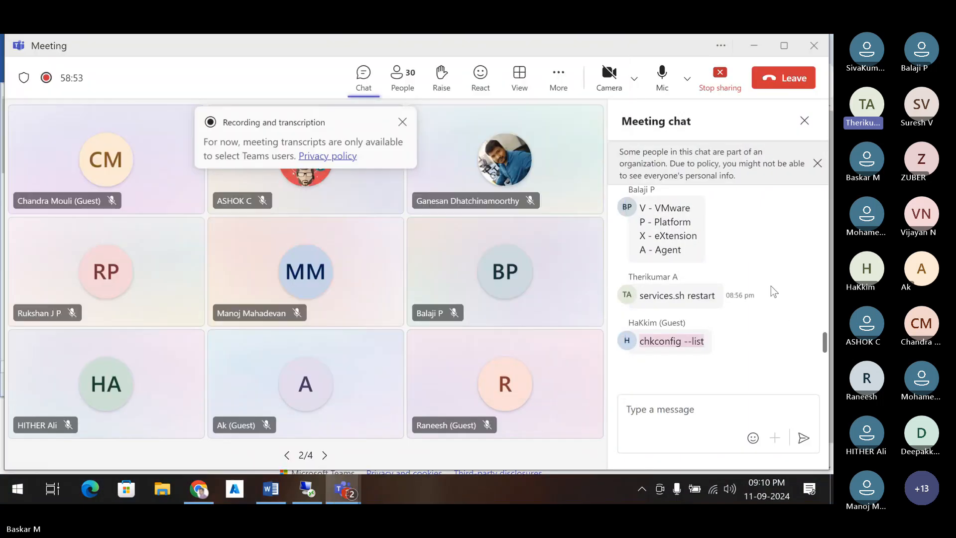
drag(641, 205, 691, 244)
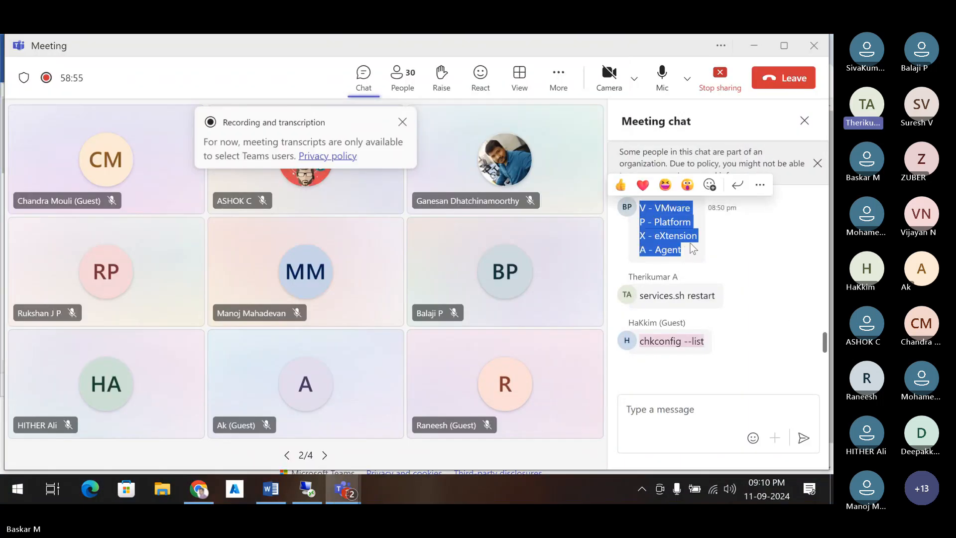
scroll(785, 267, up, 1)
scroll(787, 267, down, 1)
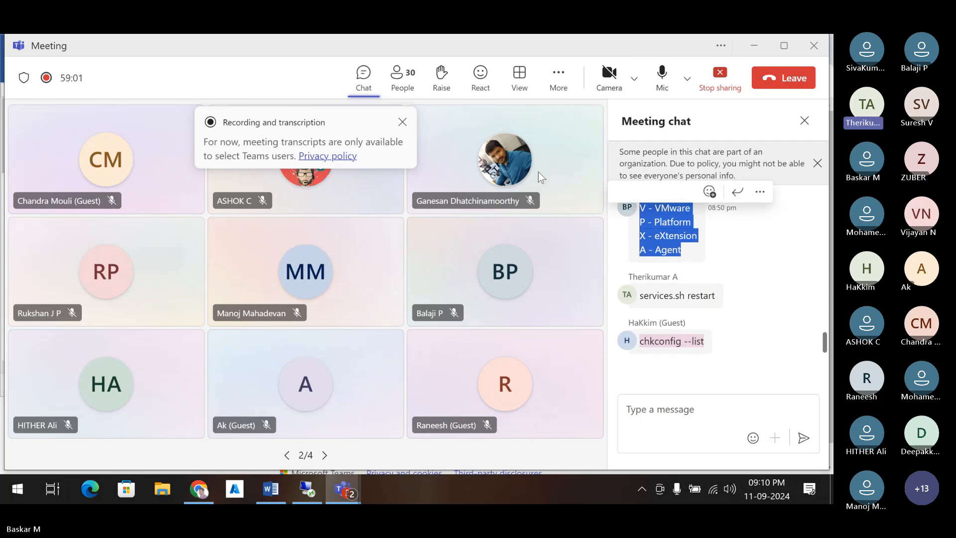
- Dismiss the recording notice, close the meeting chat, mute the microphone and stop screen sharing
click(401, 122)
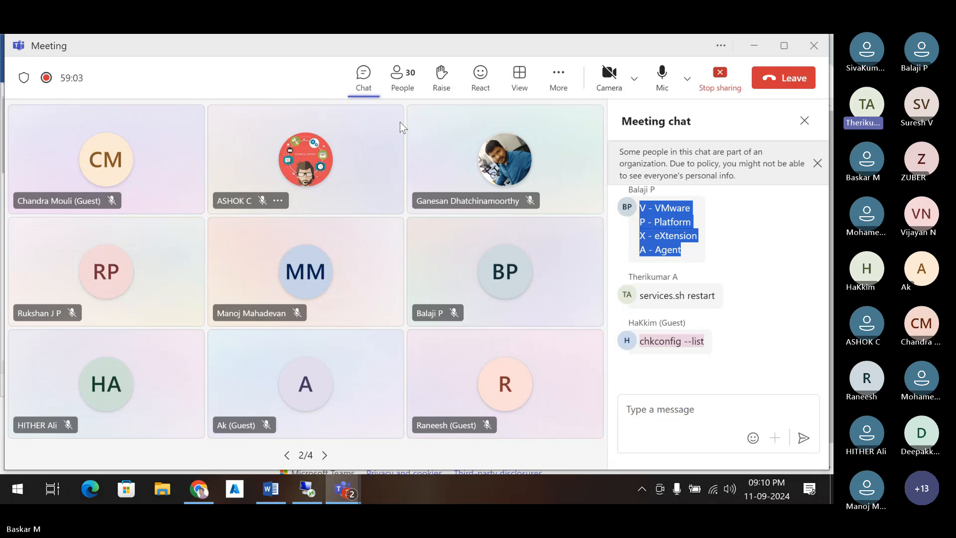
click(705, 264)
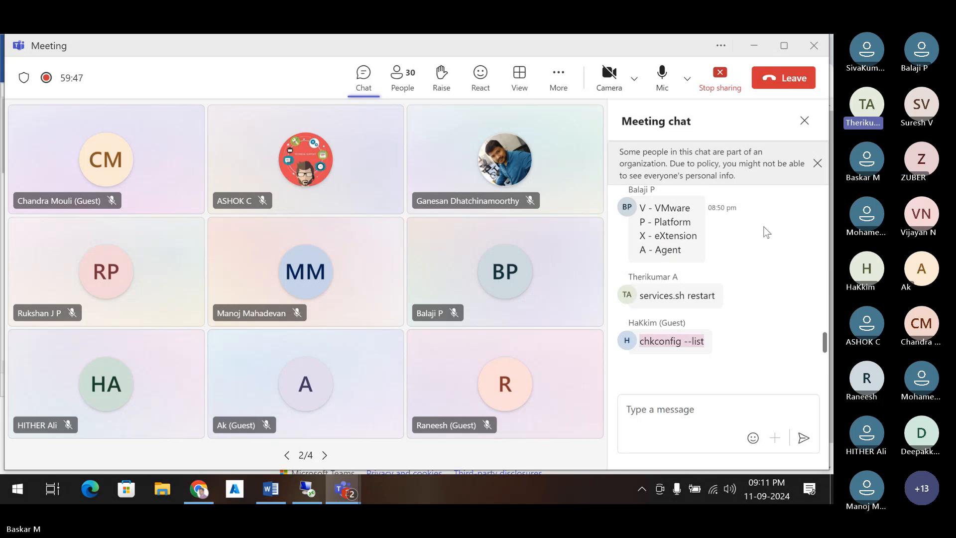
click(805, 121)
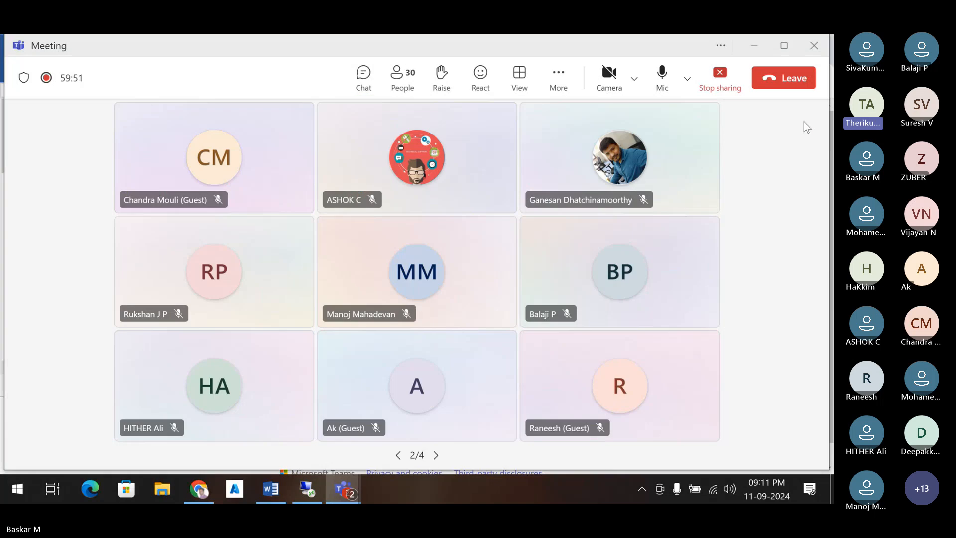
click(662, 75)
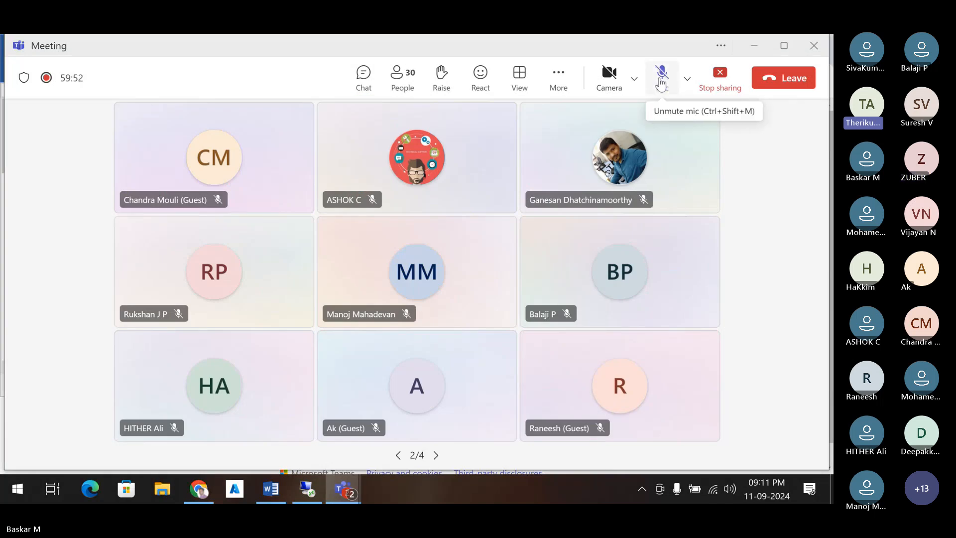
click(720, 77)
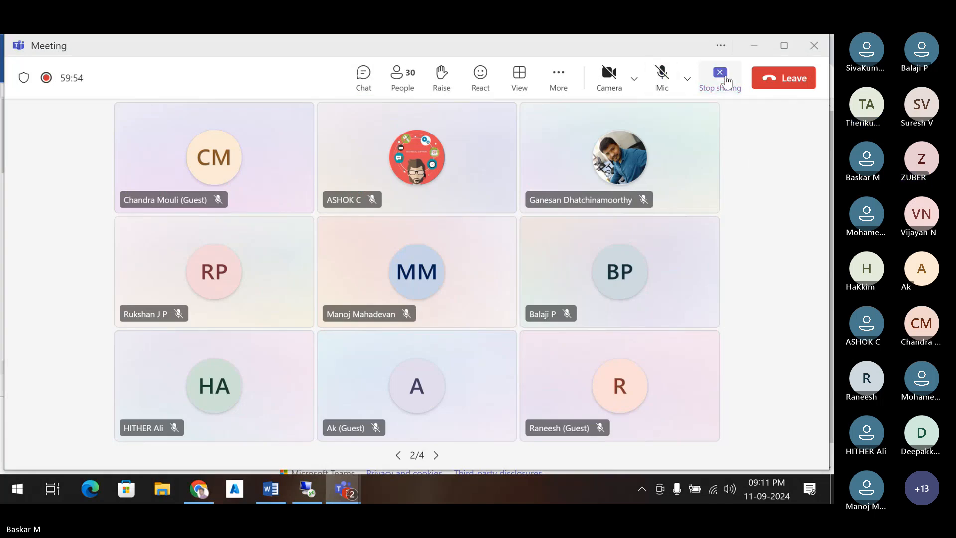